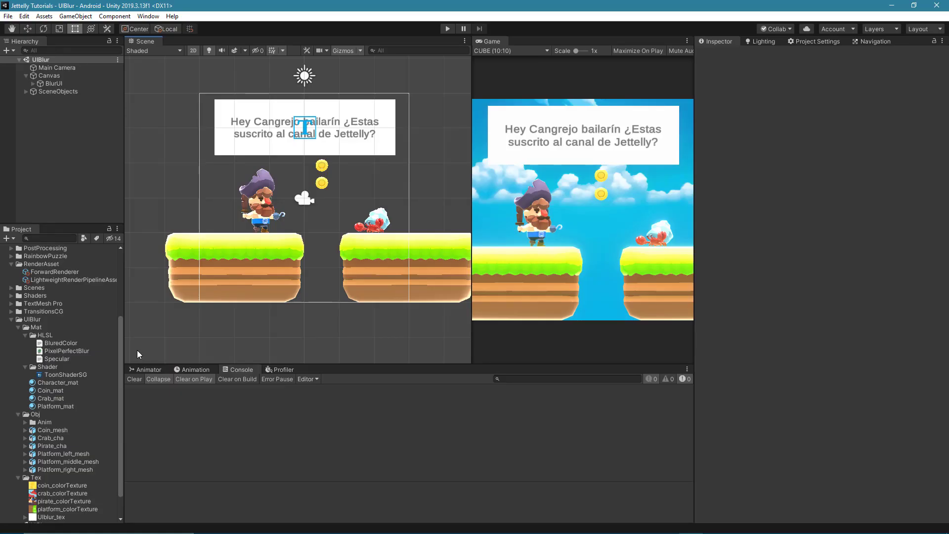
Browse the UIBlur project's Mat, Obj, Tex and HLSL folders and inspect the BluredColor shader
left_click(47, 319)
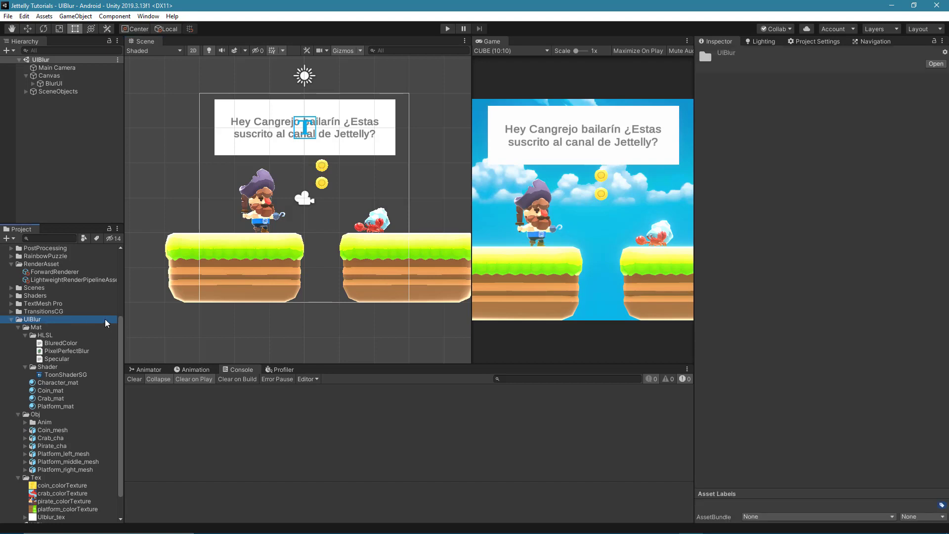
left_click(54, 327)
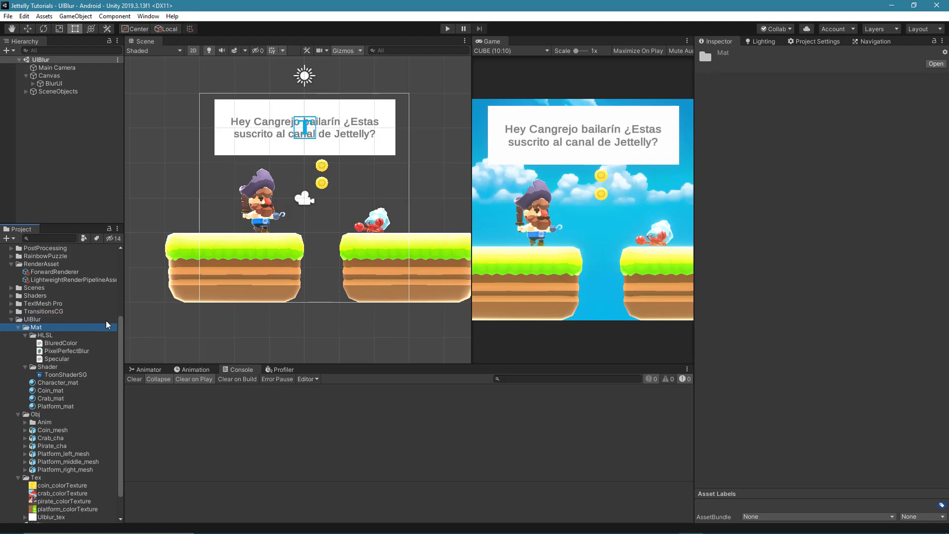
scroll(107, 324, "down", 3)
left_click(54, 385)
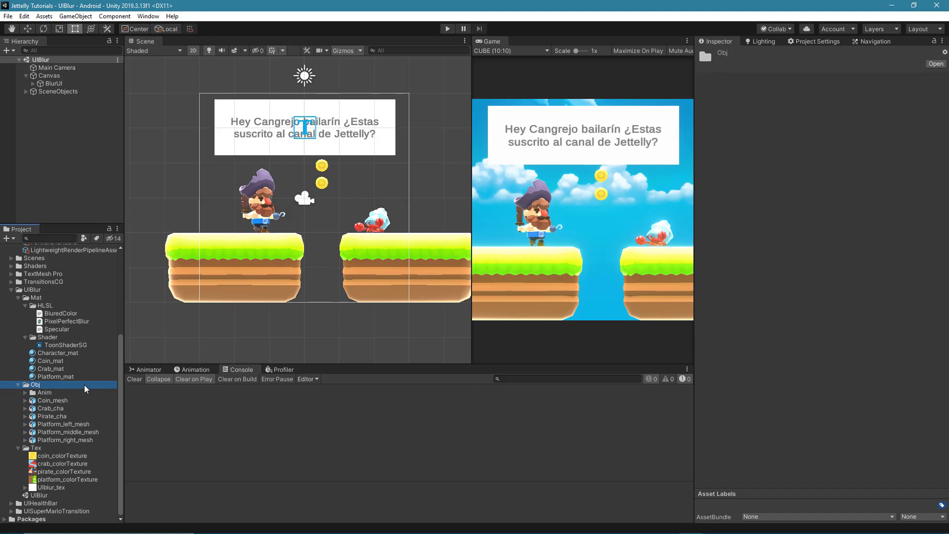
left_click(50, 448)
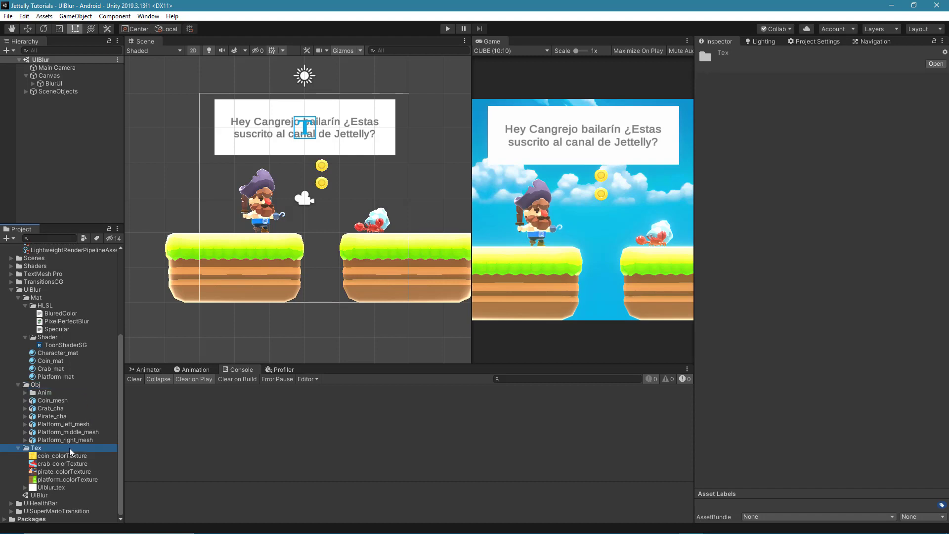
left_click(68, 298)
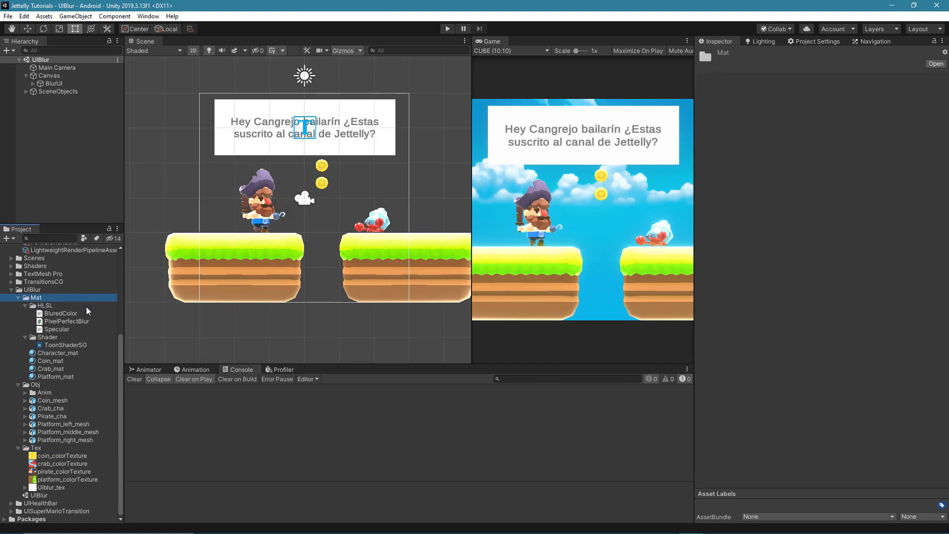
left_click(82, 307)
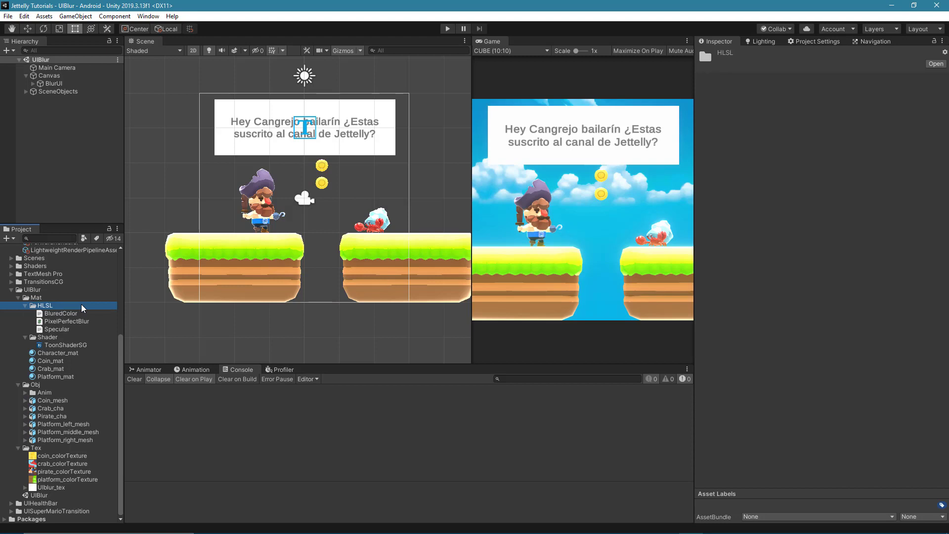
left_click(92, 313)
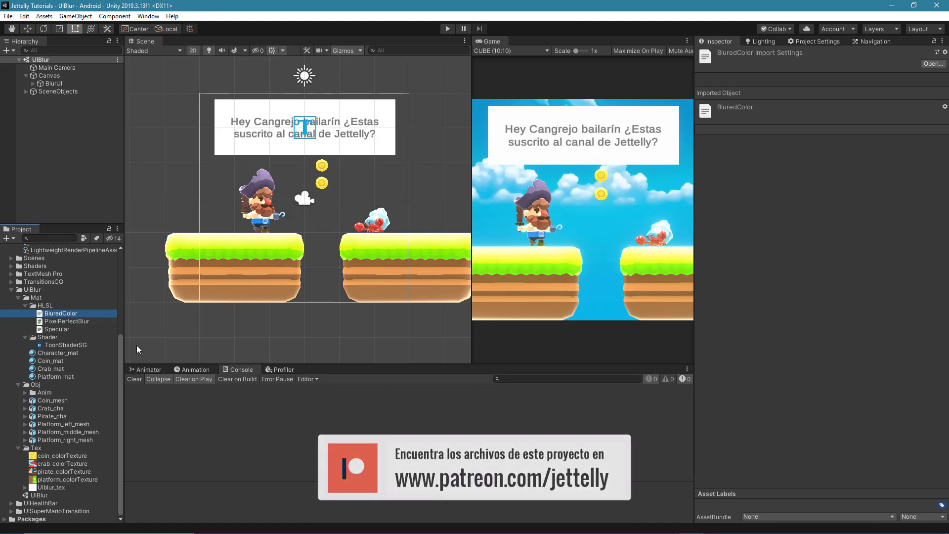
left_click(137, 345)
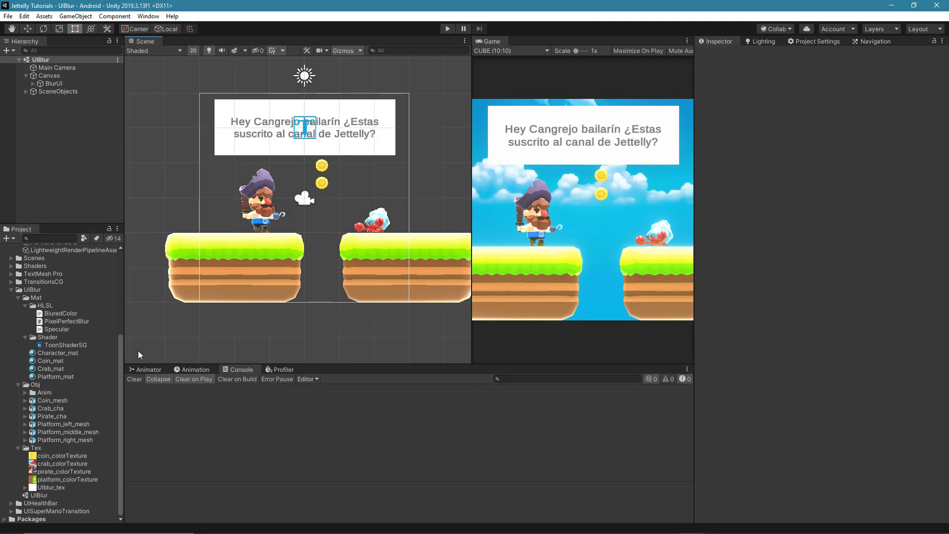
Enable Opaque Texture on the LightweightRenderPipelineAsset, keeping Opaque Downsampling at 4x Box
scroll(120, 341, "up", 1)
scroll(120, 326, "up", 3)
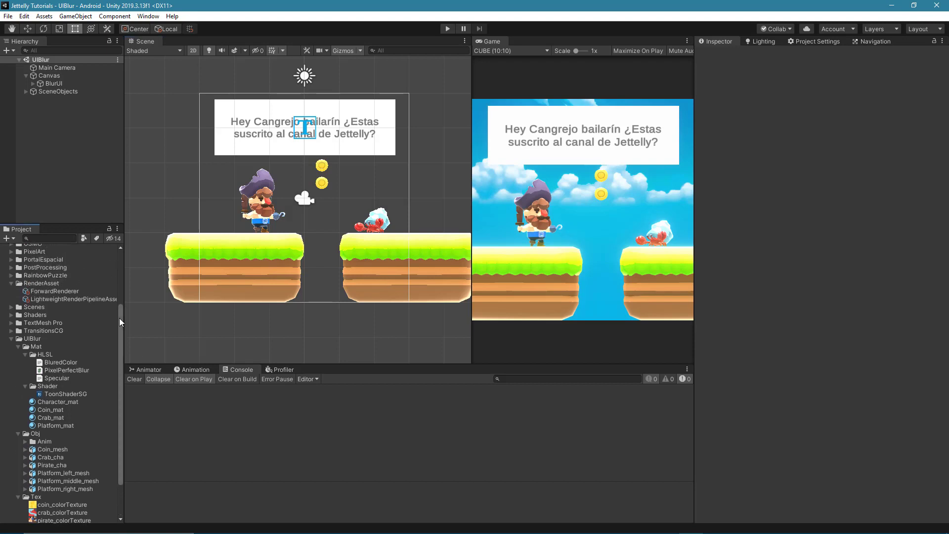
left_click(86, 299)
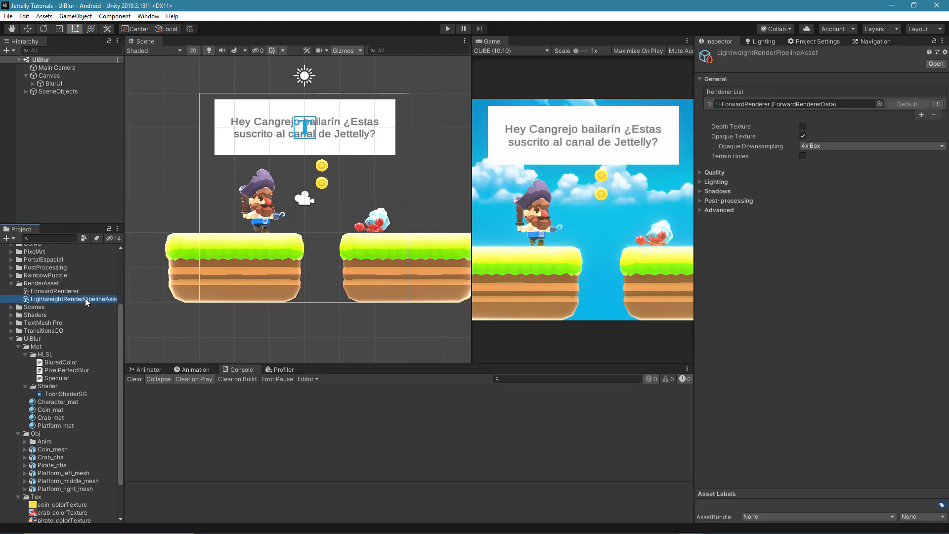
left_click(802, 136)
left_click(834, 147)
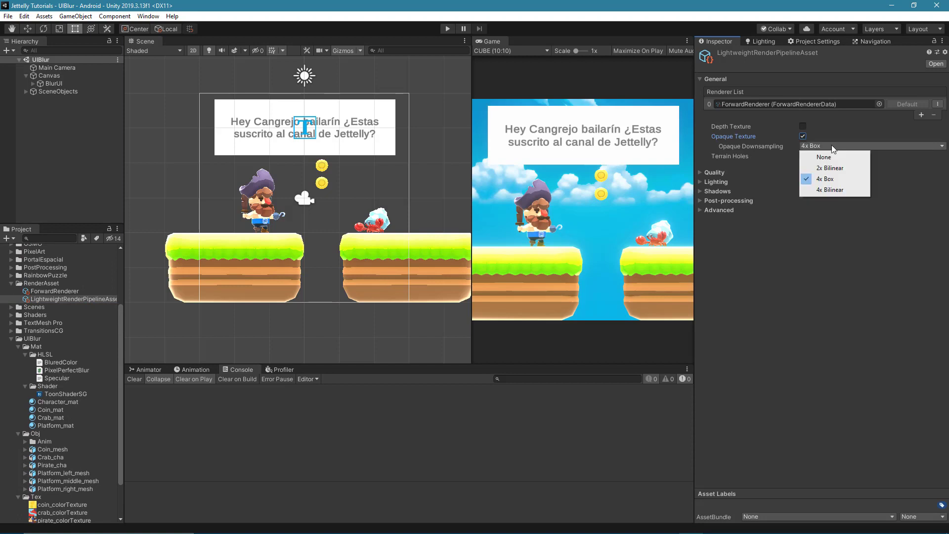
left_click(836, 180)
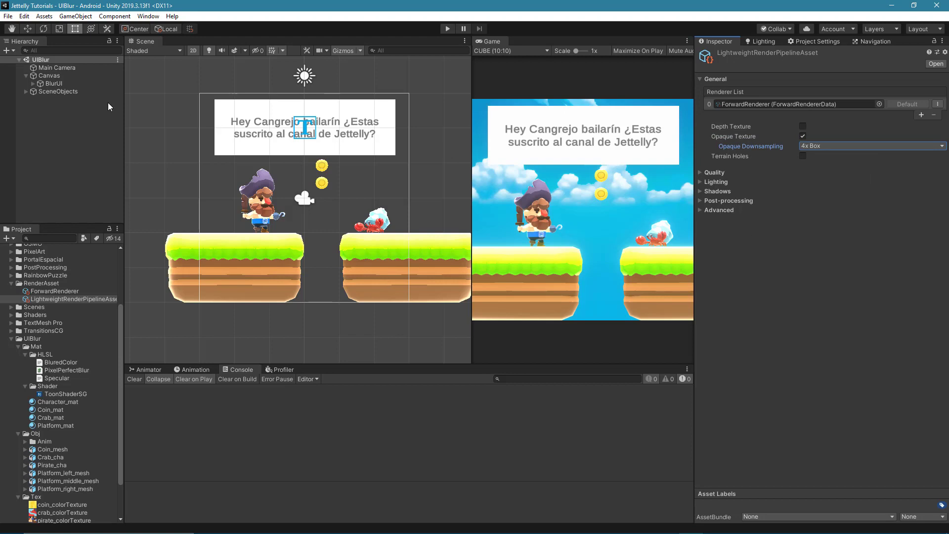
left_click(49, 75)
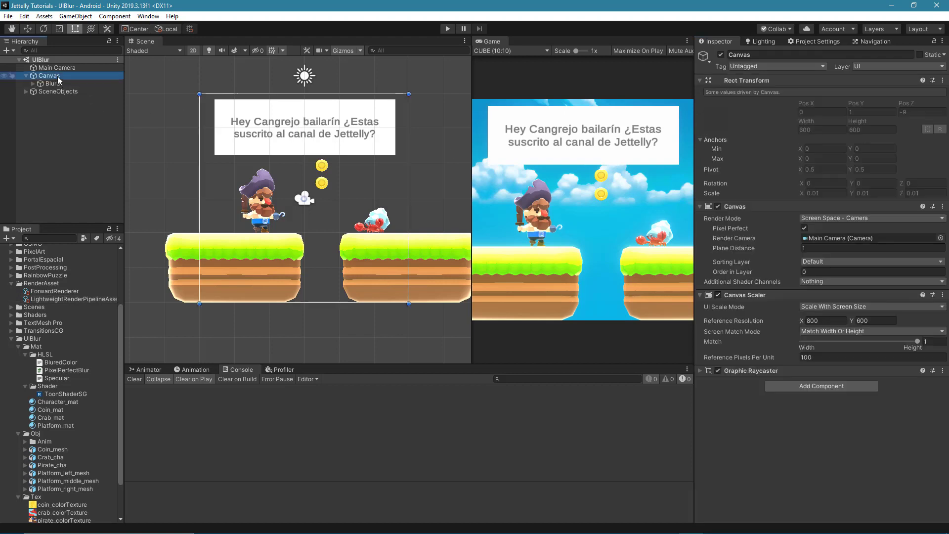
left_click(857, 219)
left_click(856, 243)
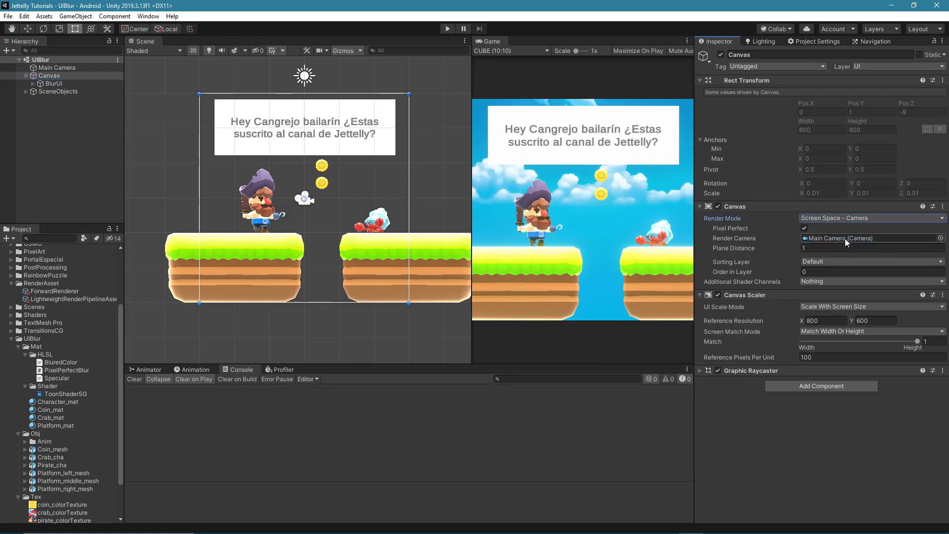
left_click(843, 239)
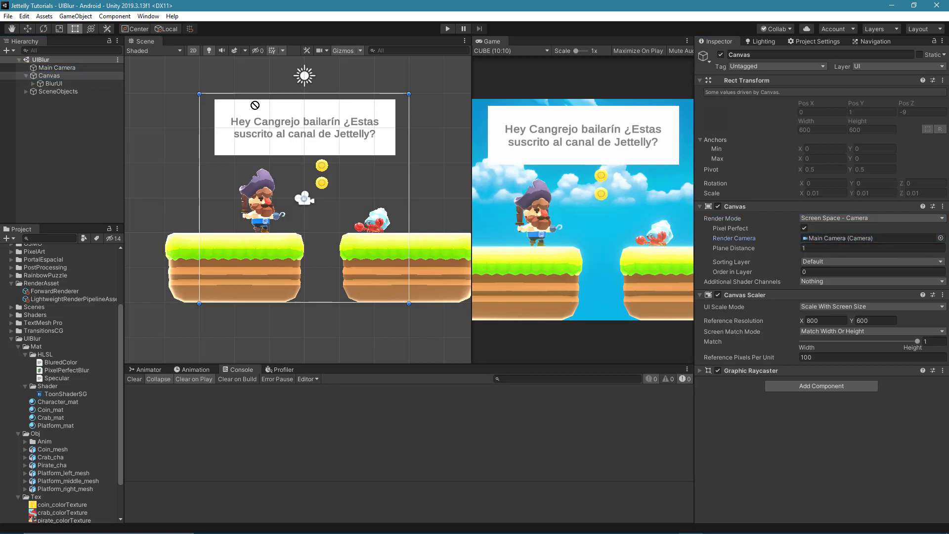
left_click(827, 249)
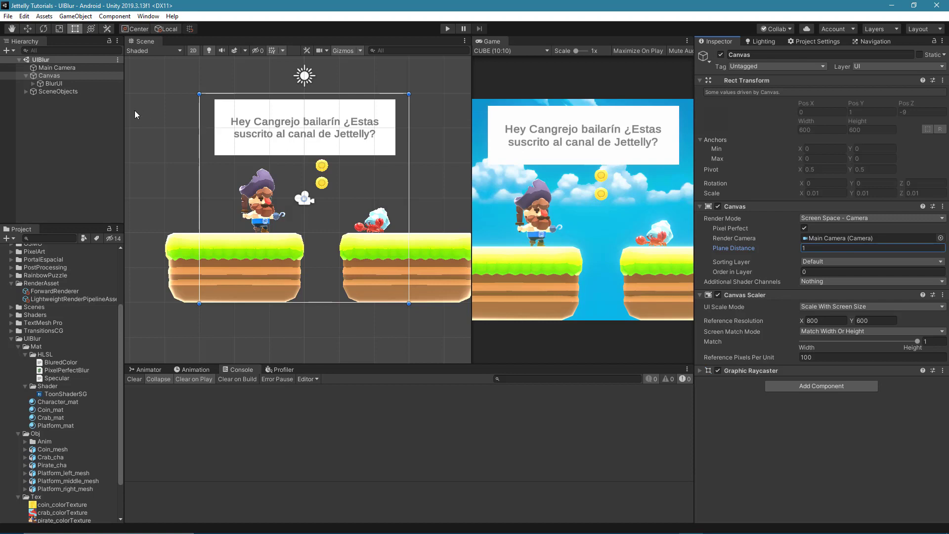
left_click(60, 83)
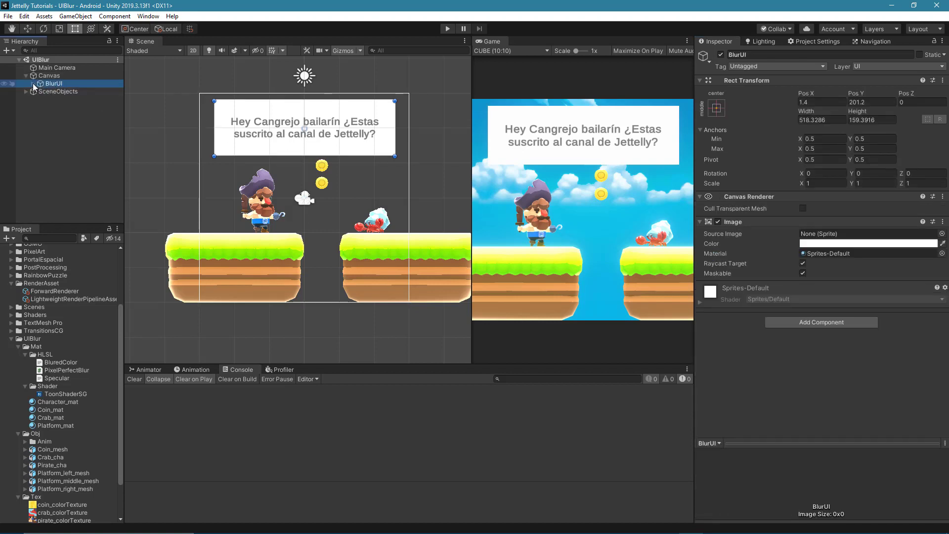
left_click(33, 83)
left_click(63, 92)
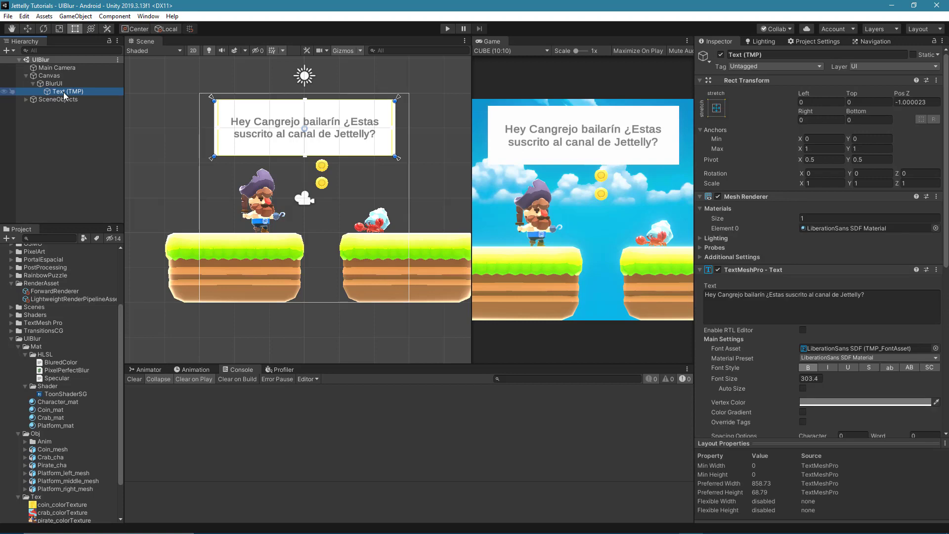
left_click(33, 84)
left_click(79, 82)
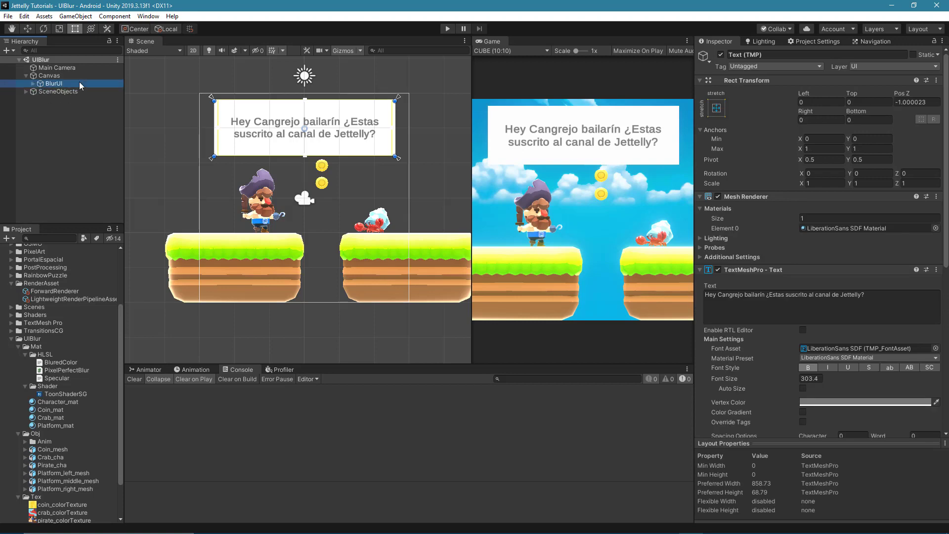
left_click(139, 347)
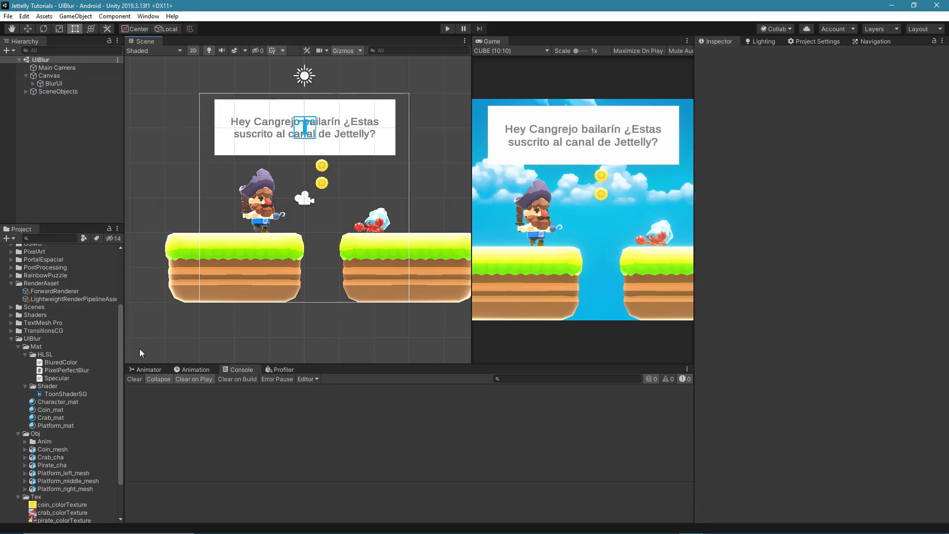
Create an Unlit Shader Graph named UIBlur in the Shader folder
left_click(47, 387)
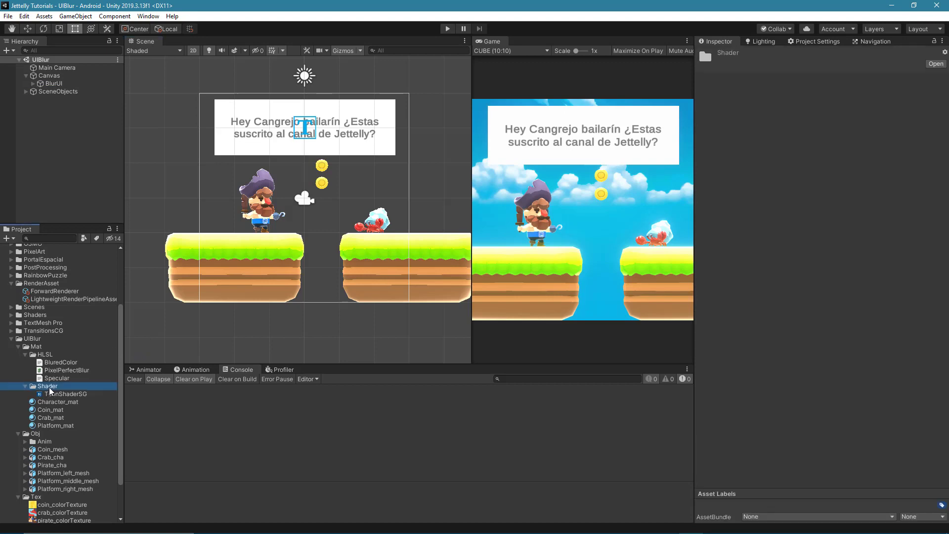
right_click(49, 387)
mouse_move(114, 142)
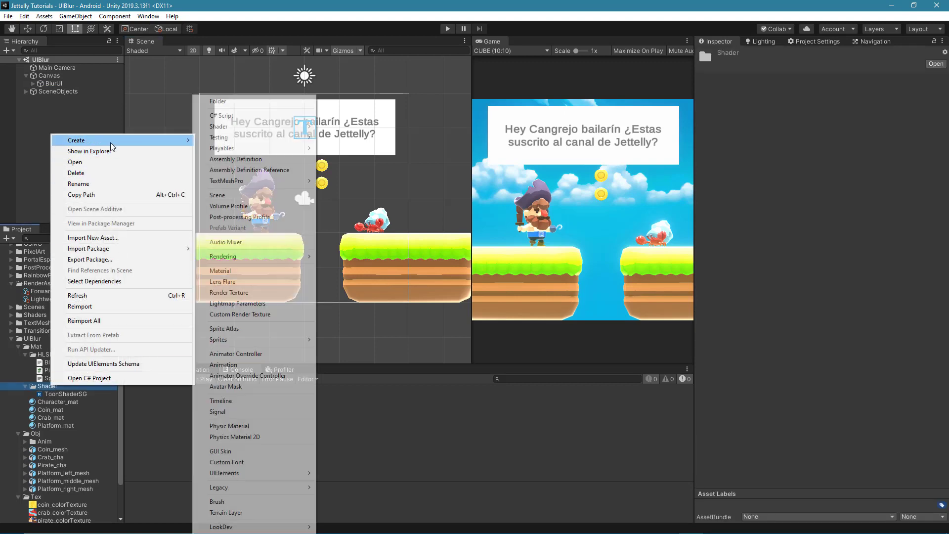
mouse_move(276, 130)
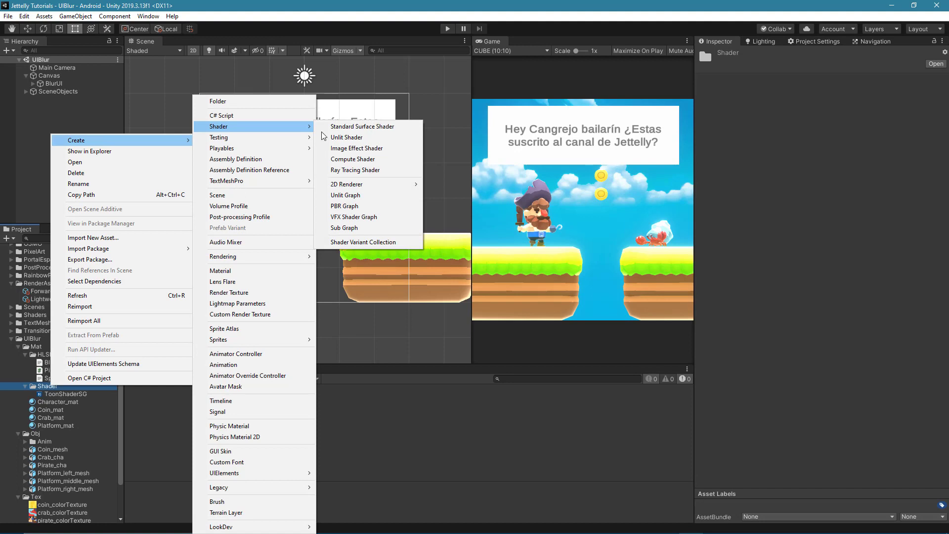
left_click(361, 198)
type("UIBl")
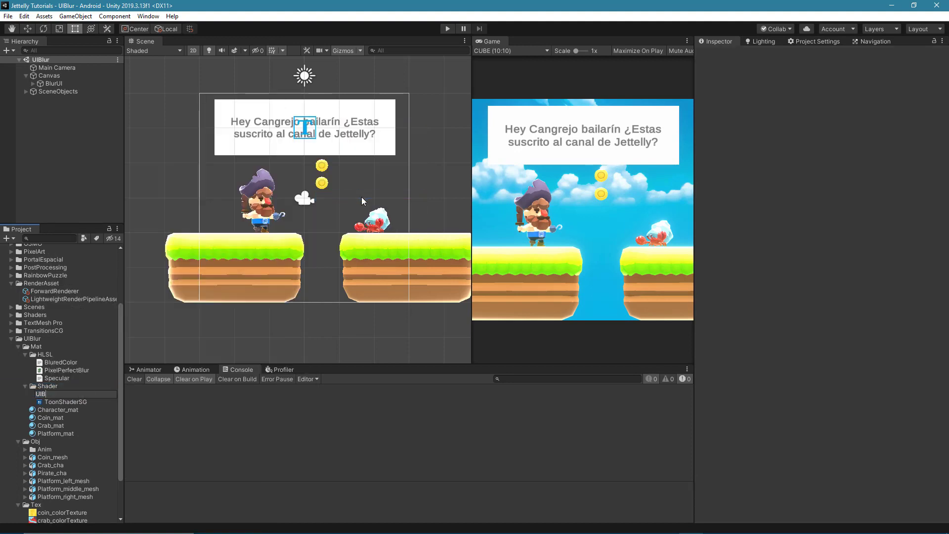
type("ur")
key("Return")
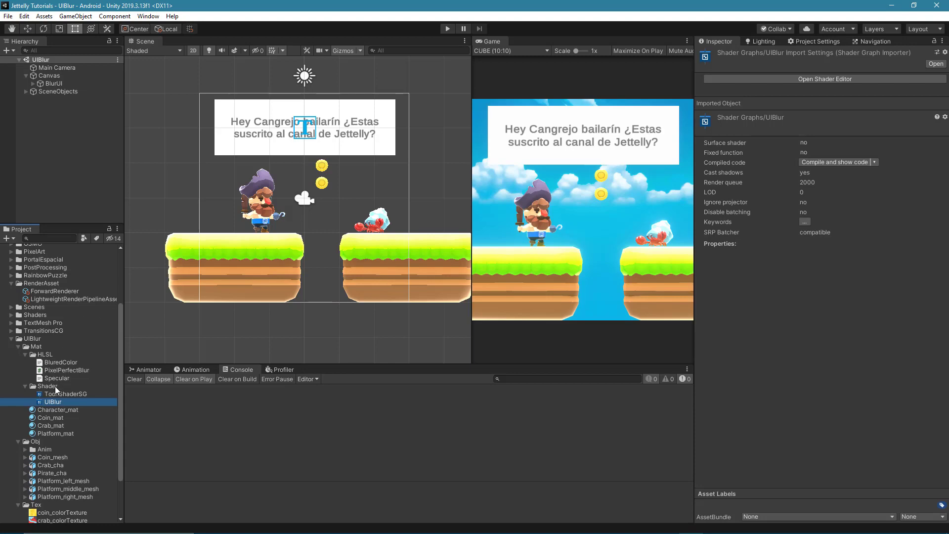
Create a new material named UIBlur in the Mat folder
left_click(43, 348)
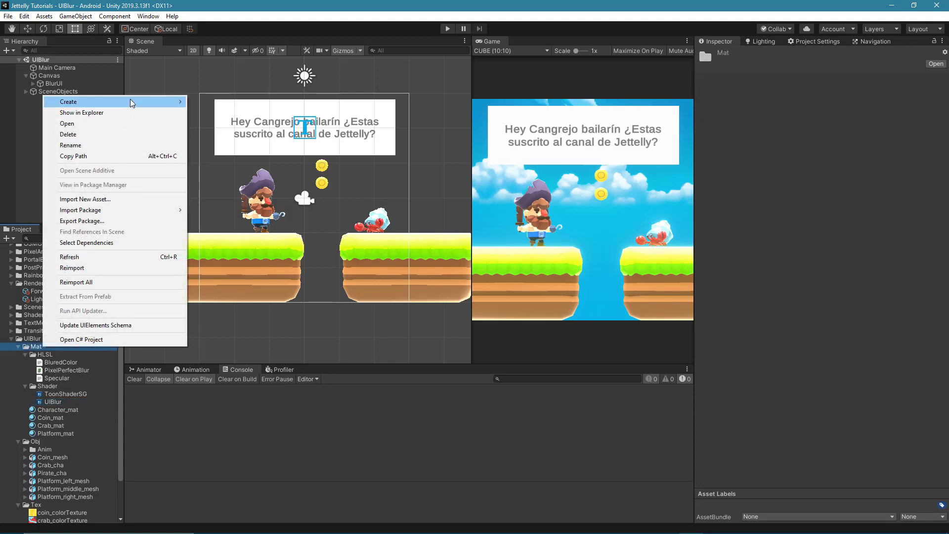
mouse_move(132, 102)
left_click(228, 272)
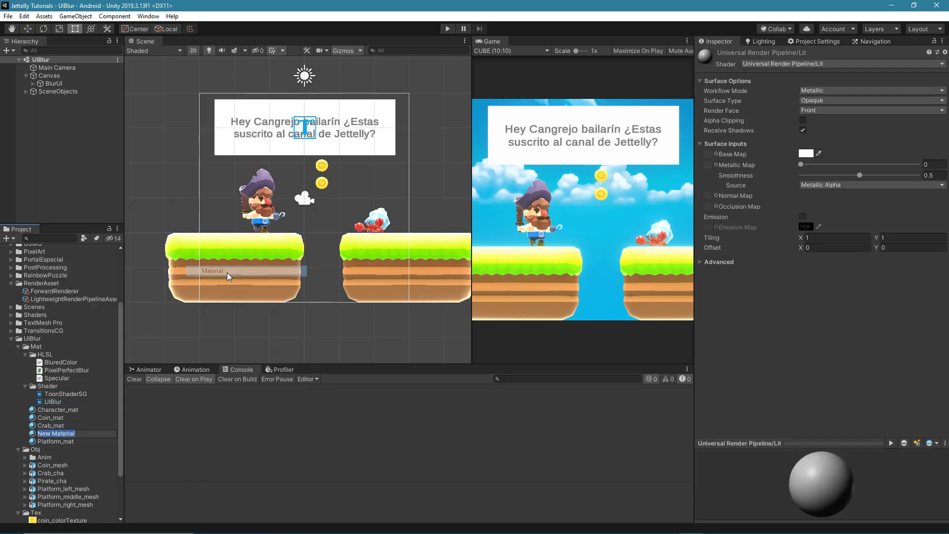
type("UIBlu")
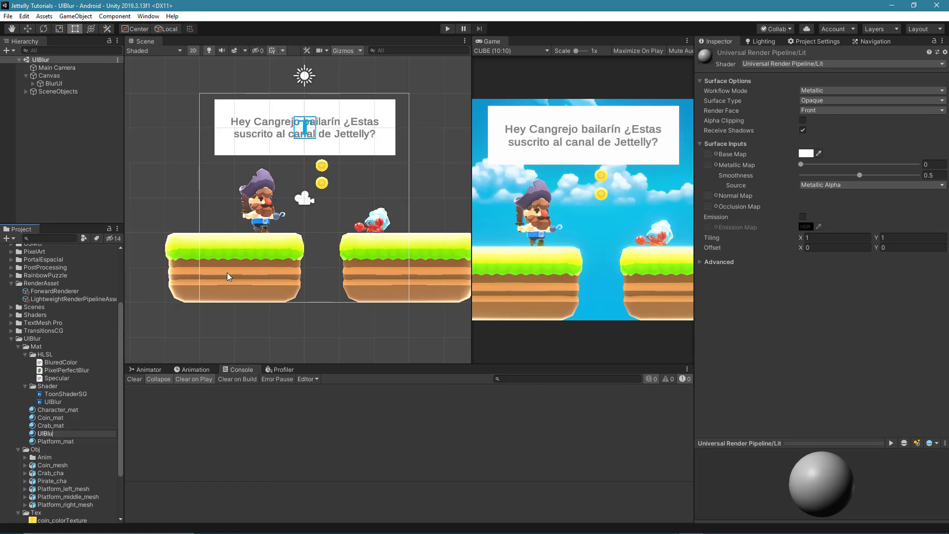
type("r")
key("Return")
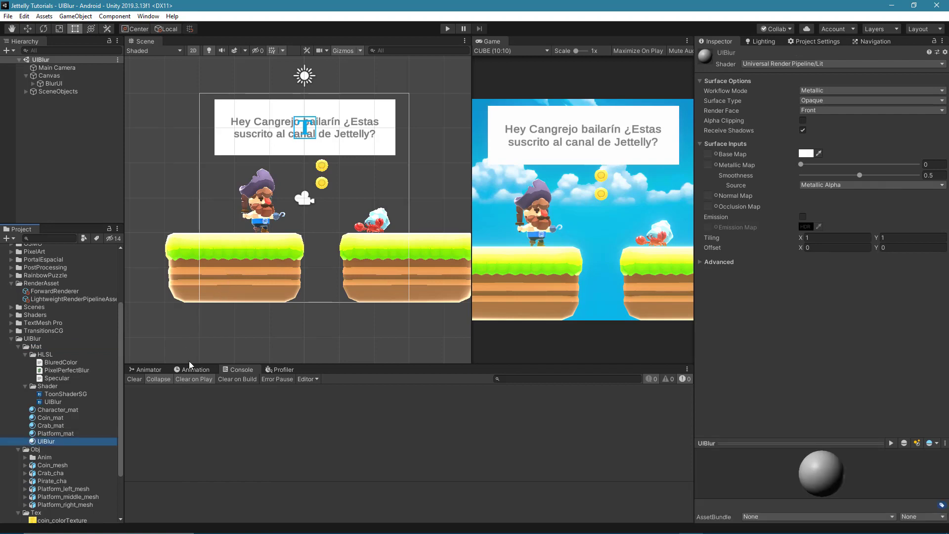
Assign the Shader Graphs/UIBlur shader to the UIBlur material and select the BlurUI panel
left_click(782, 63)
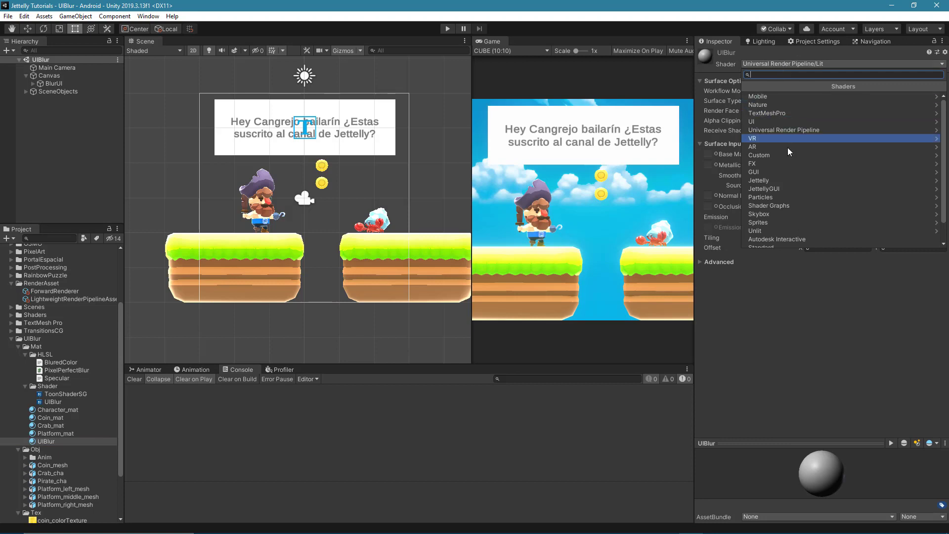
left_click(787, 206)
scroll(798, 200, "down", 1)
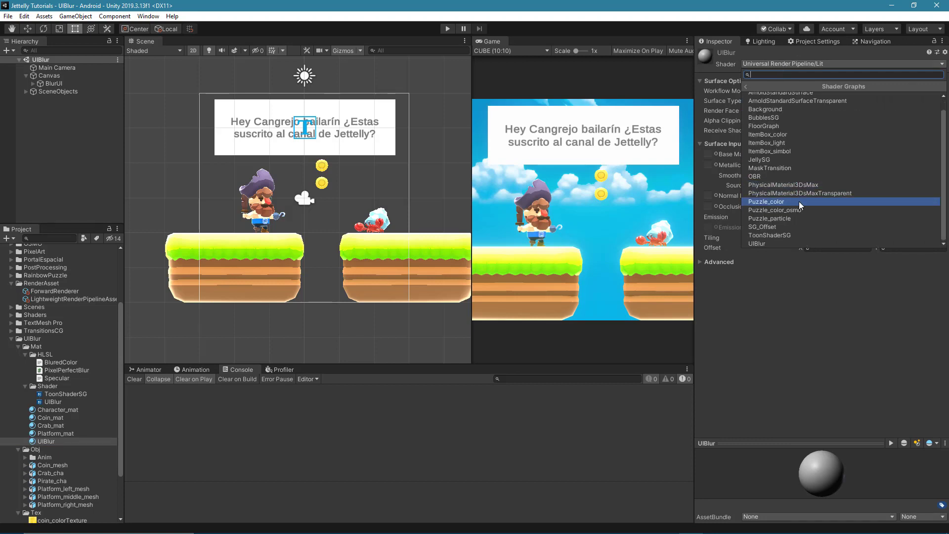
left_click(769, 243)
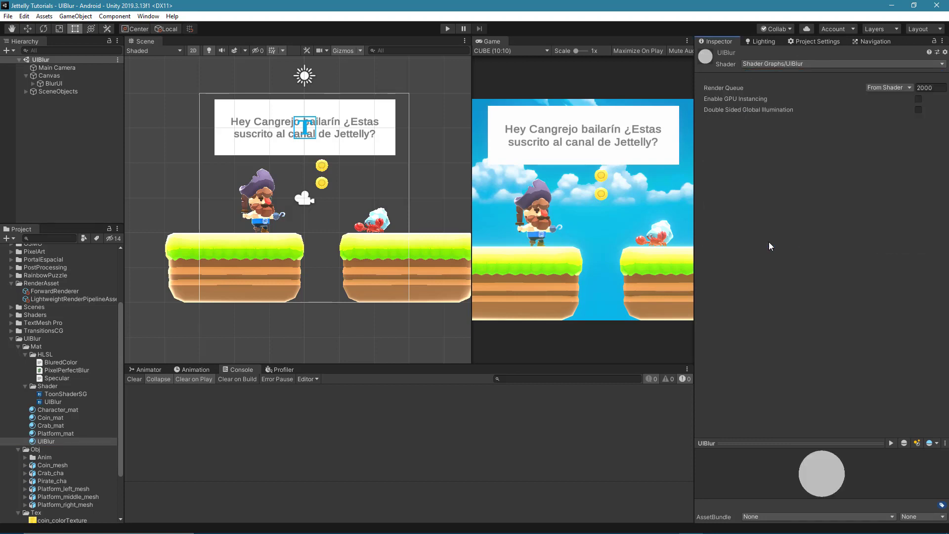
left_click(60, 83)
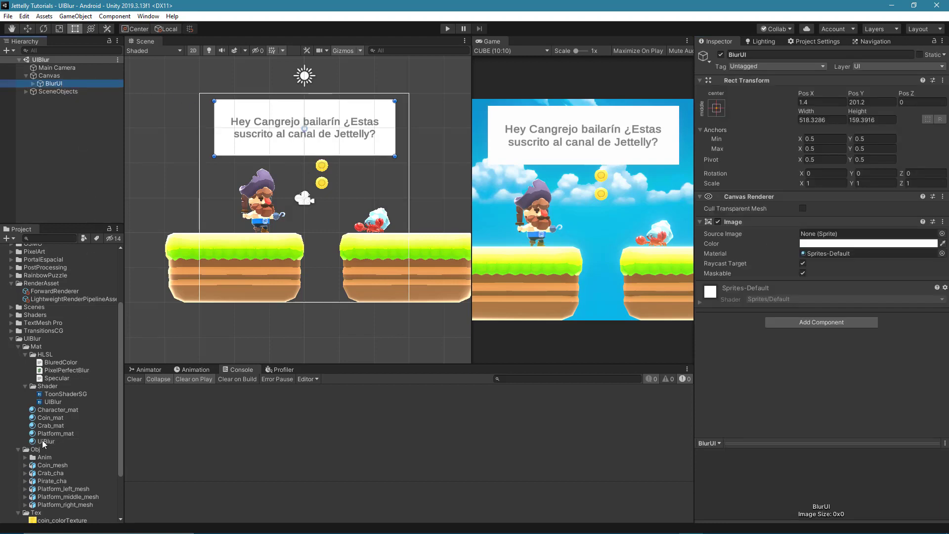
Put the UIBlur material in BlurUI's Image Material field and open the UIBlur shader graph
left_click_drag(43, 440, 818, 254)
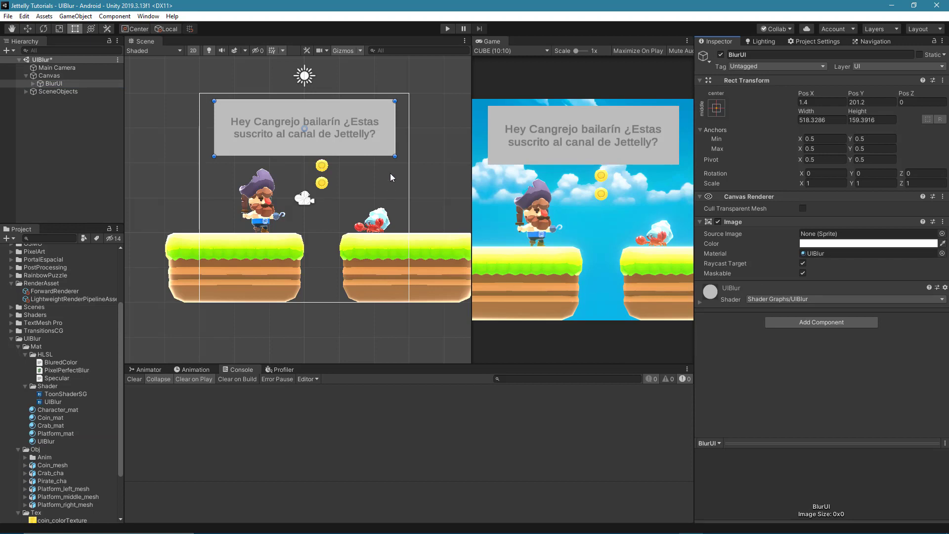
double_click(51, 401)
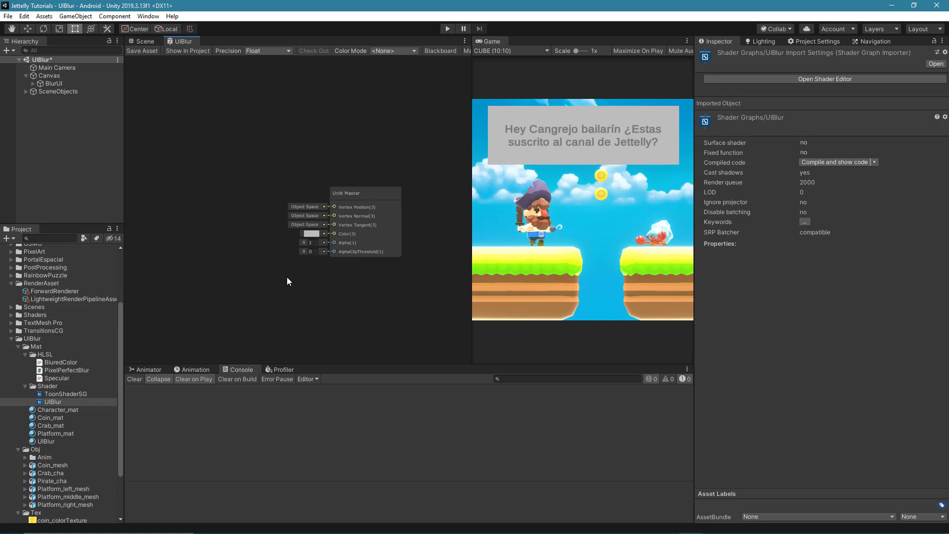
Add a Scene Color node and place it left of the Unlit Master
key("space")
type("scene")
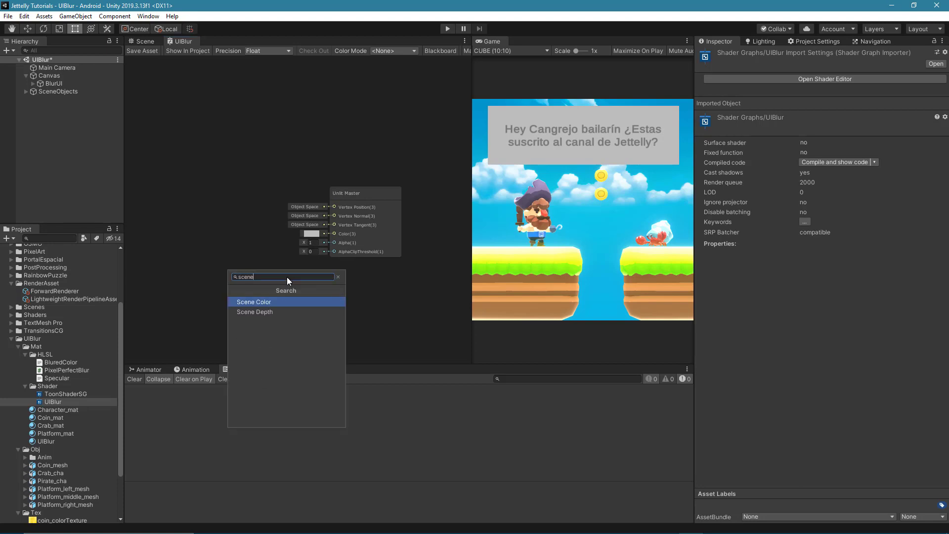
key("Return")
left_click_drag(305, 295, 285, 156)
left_click_drag(346, 193, 390, 208)
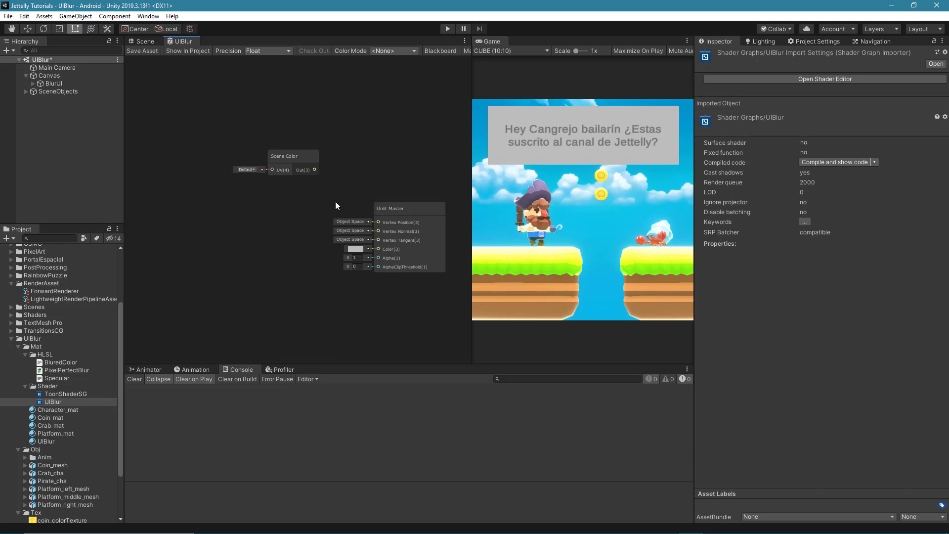
Add a Screen Position node with collapsed preview and rearrange it beside Scene Color and Unlit Master
key("space")
type("screen")
key("Return")
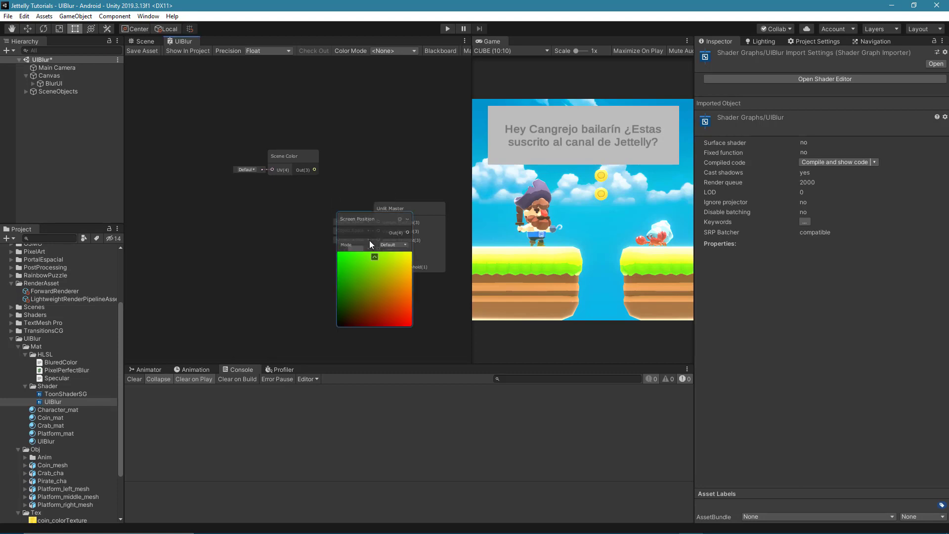
left_click(374, 257)
left_click_drag(366, 218, 200, 178)
left_click_drag(278, 154, 266, 143)
left_click_drag(393, 208, 350, 177)
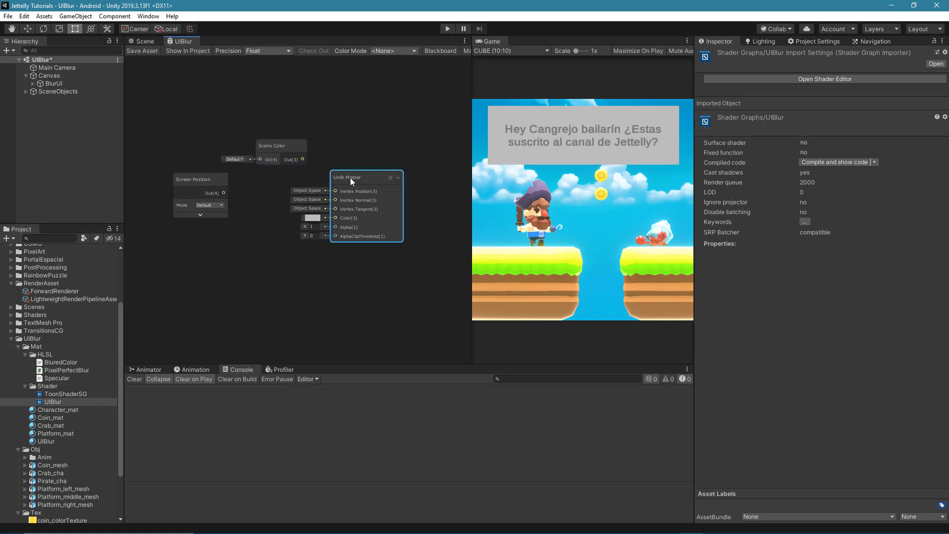
left_click(291, 254)
scroll(290, 254, "up", 2)
scroll(316, 259, "up", 1)
scroll(313, 272, "down", 1)
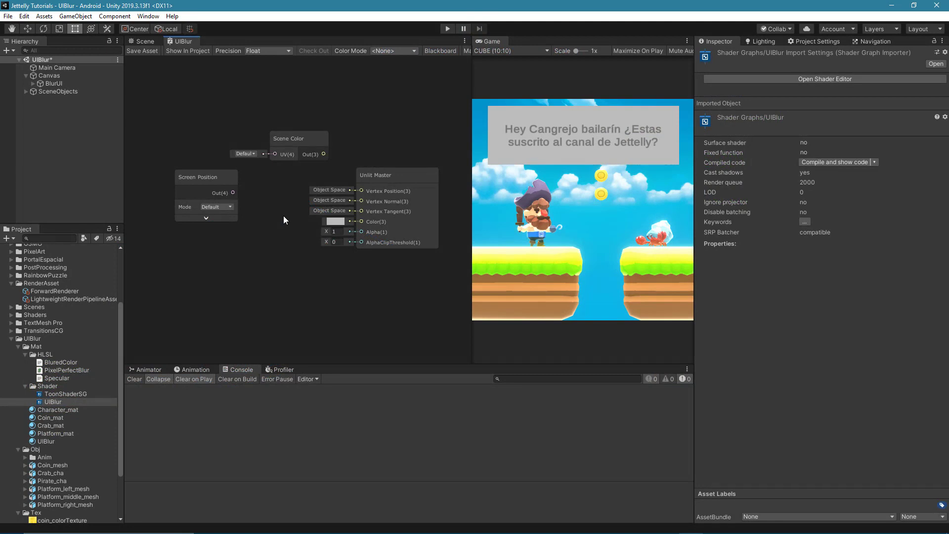
Add a Custom Function node below Scene Color next to Screen Position, pushing Unlit Master right
key("space")
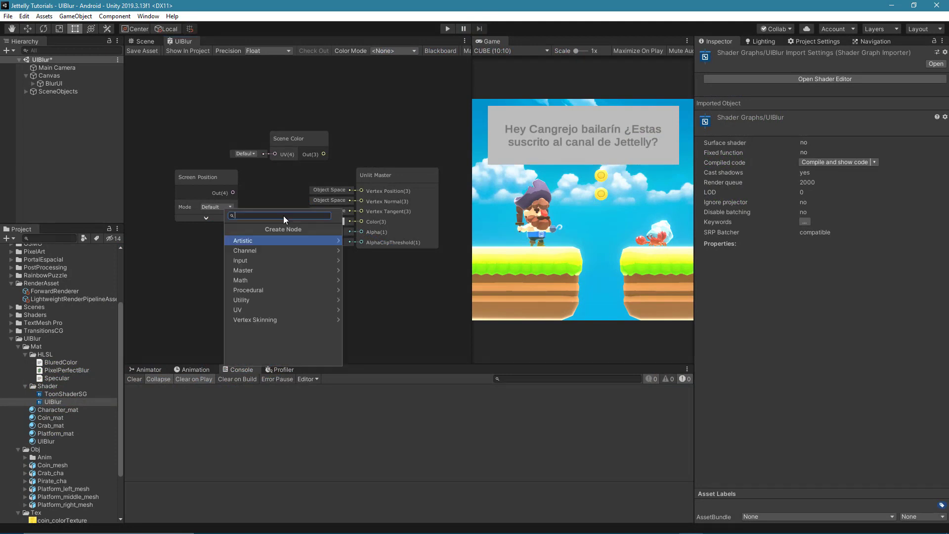
type("custom")
key("Return")
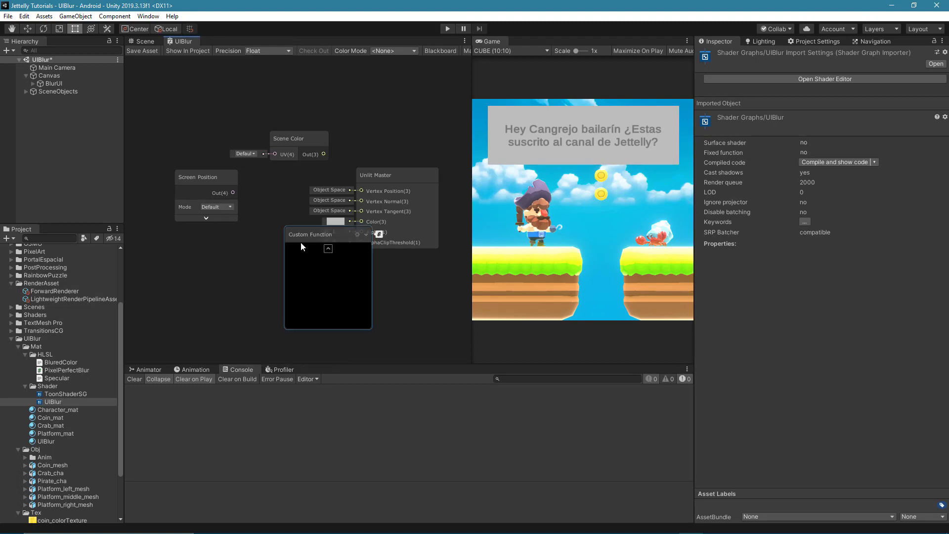
left_click_drag(300, 237, 247, 250)
left_click_drag(396, 179, 447, 183)
left_click(206, 175)
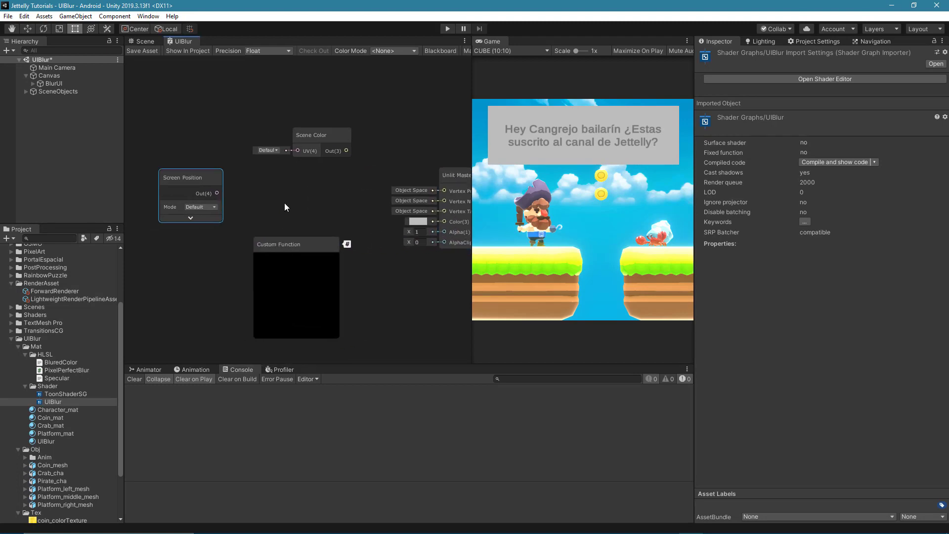
left_click_drag(284, 247, 283, 210)
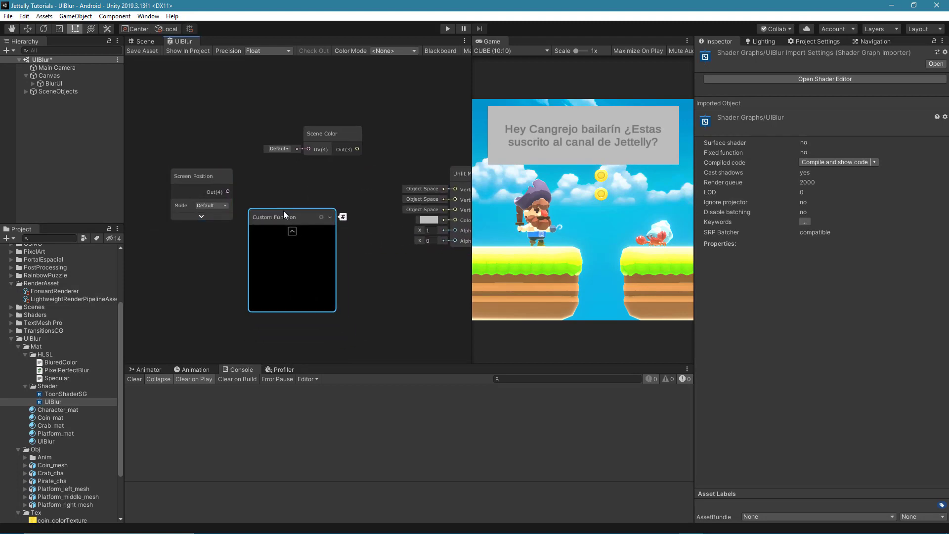
left_click(66, 364)
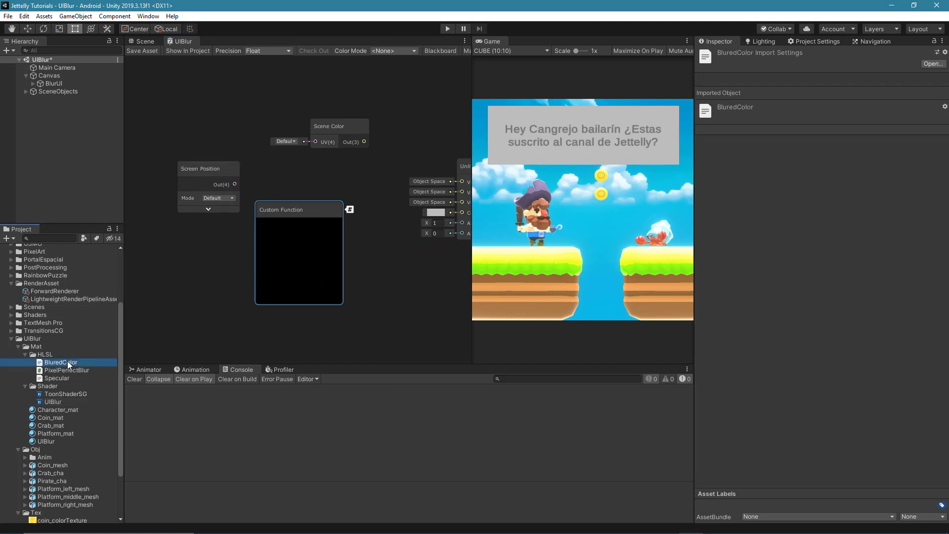
double_click(67, 361)
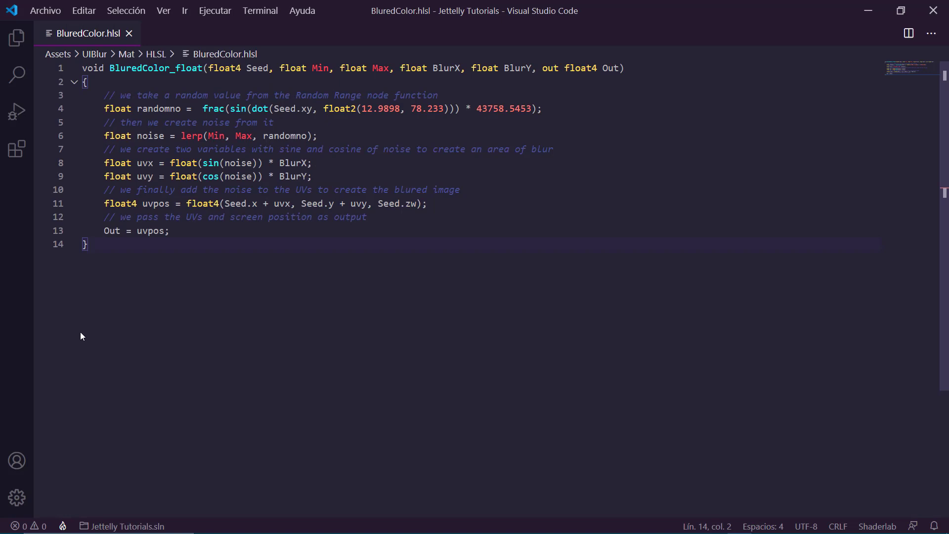
double_click(258, 67)
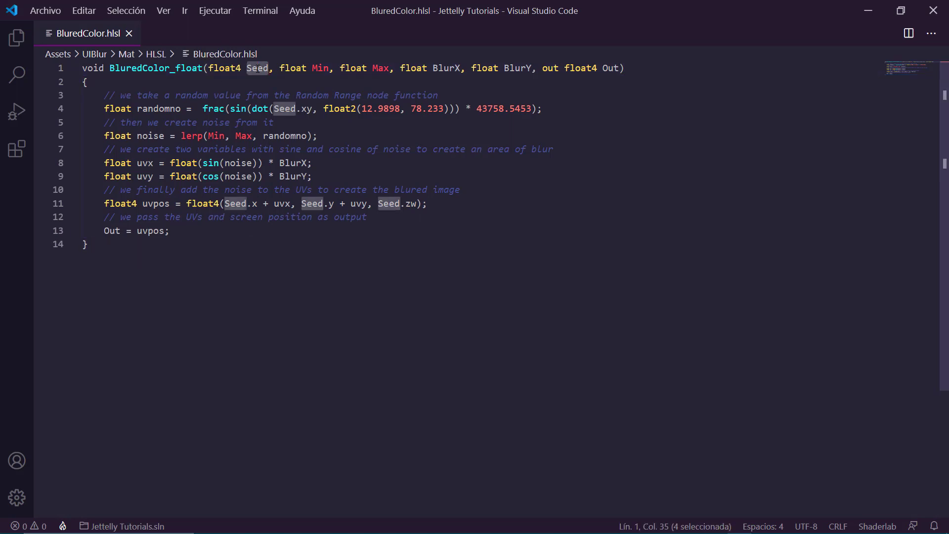
double_click(320, 67)
double_click(381, 67)
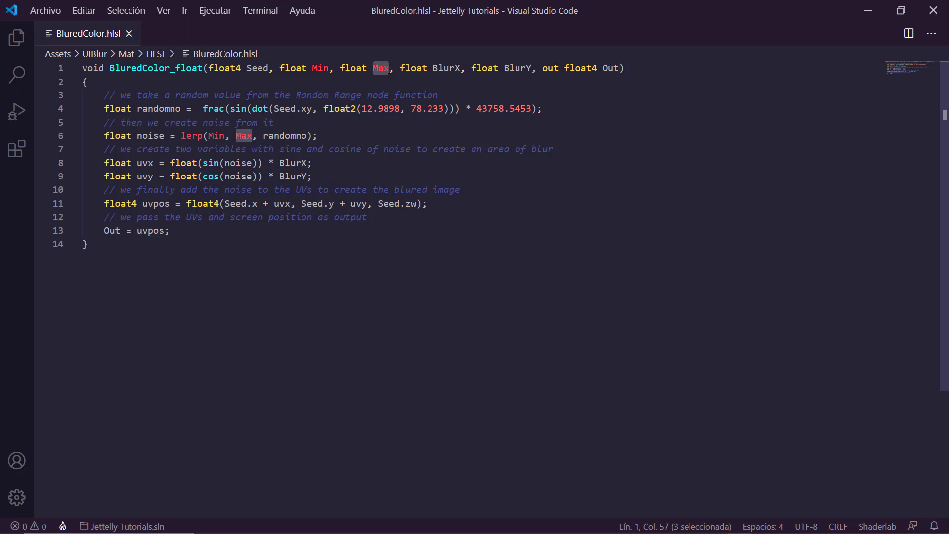
double_click(447, 67)
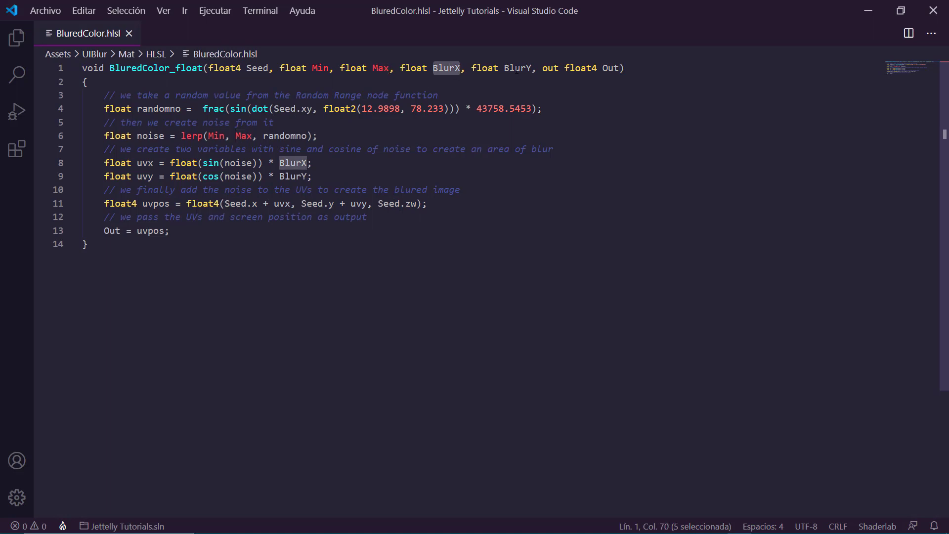
double_click(517, 68)
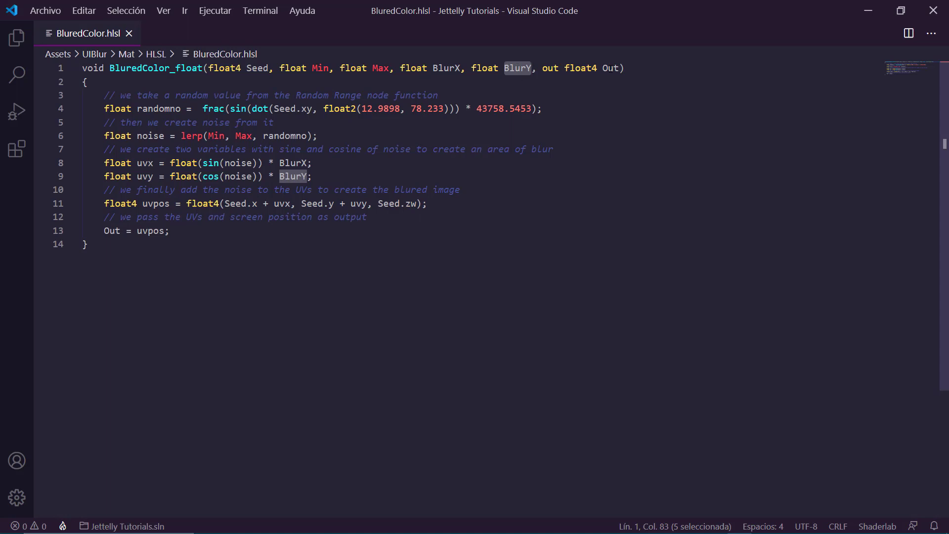
left_click(641, 68)
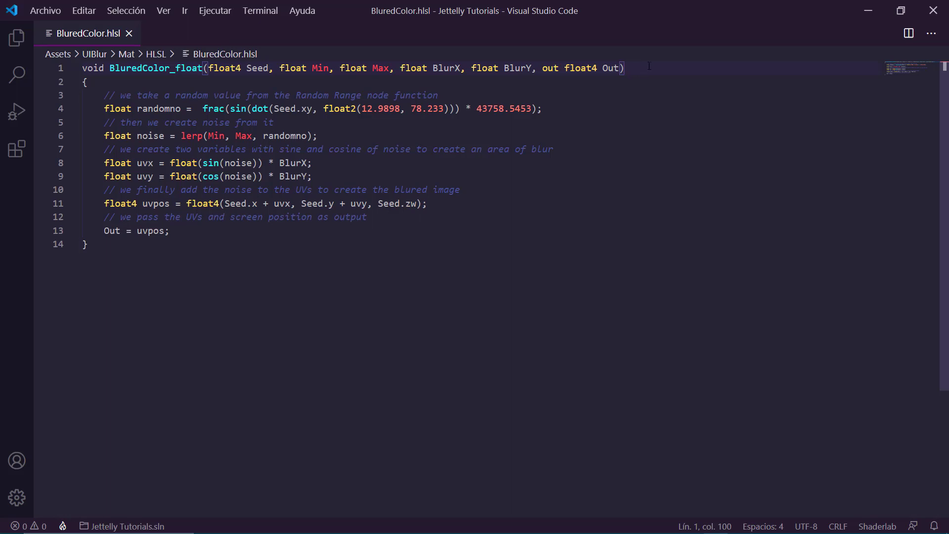
left_click_drag(549, 108, 105, 108)
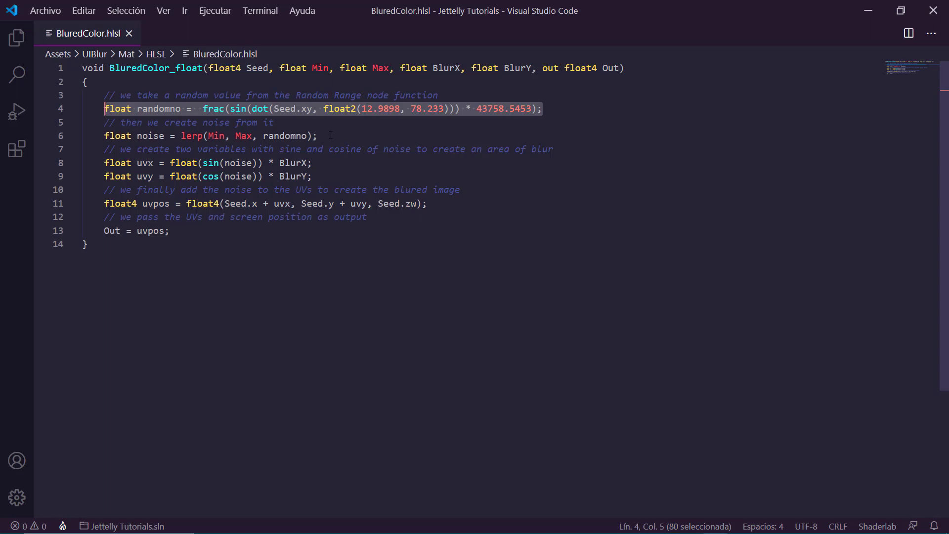
left_click_drag(331, 135, 100, 136)
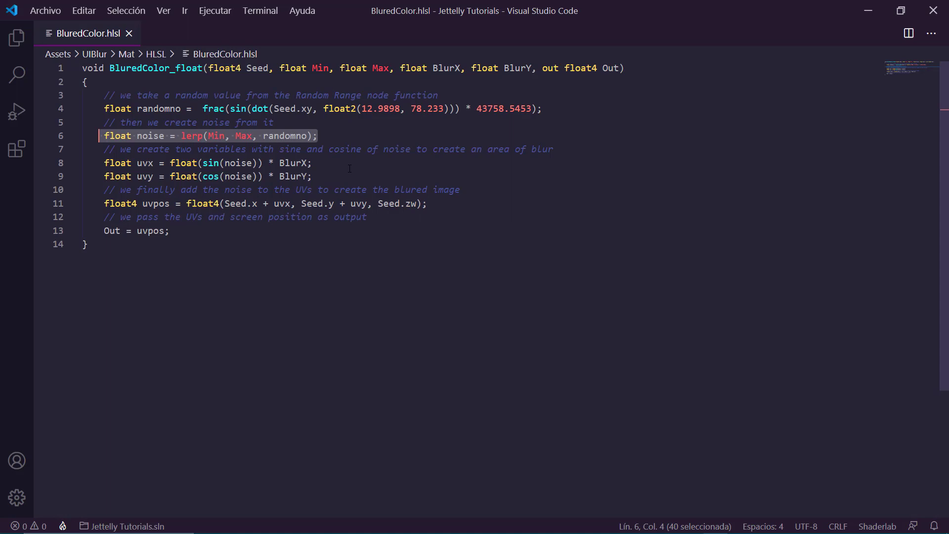
left_click_drag(317, 176, 105, 163)
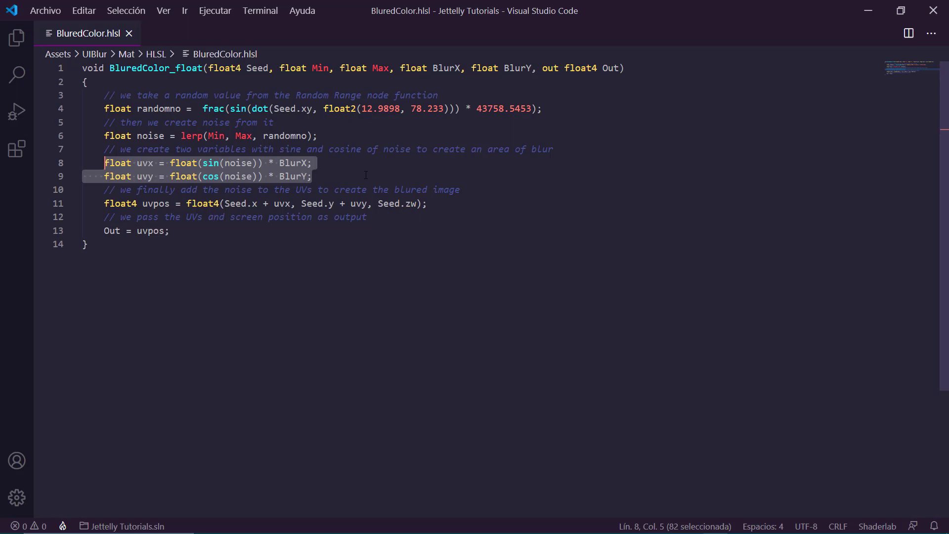
left_click_drag(437, 204, 105, 203)
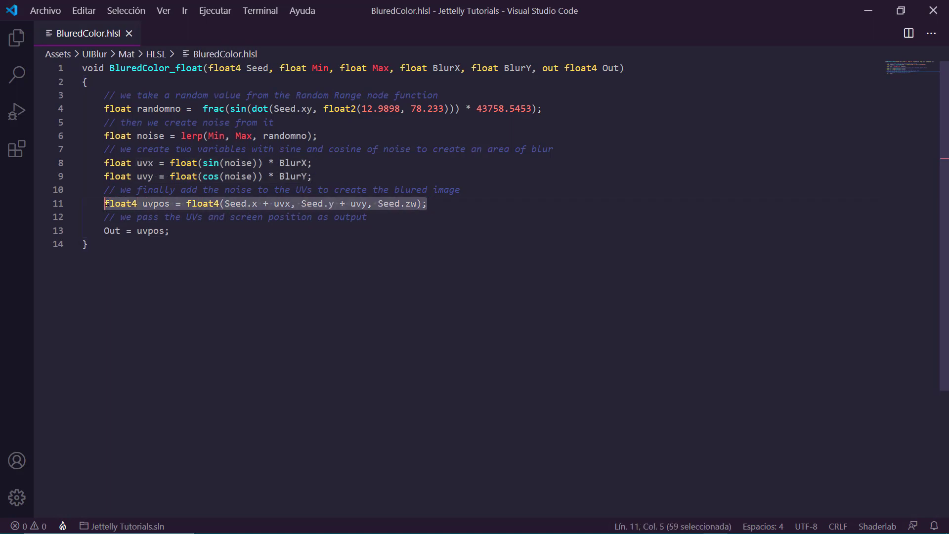
left_click(456, 204)
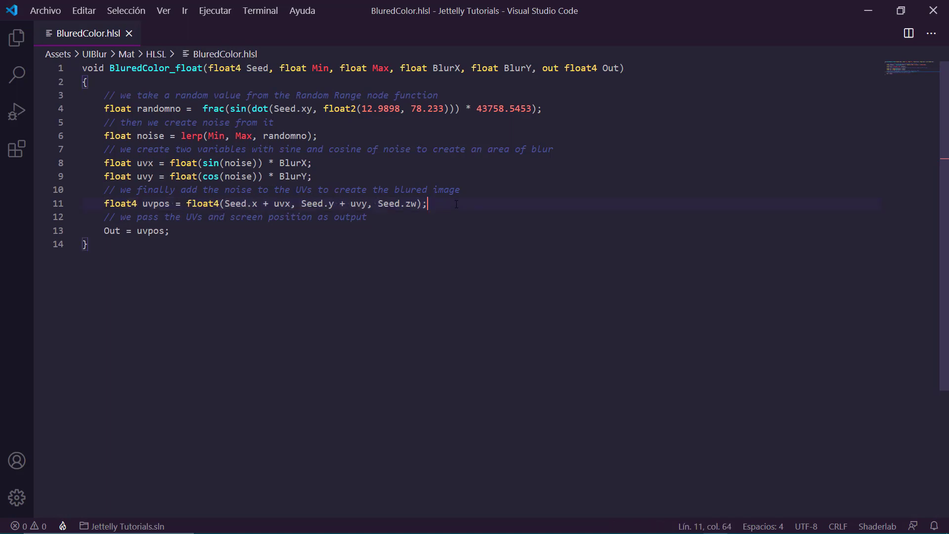
key("alt+Tab")
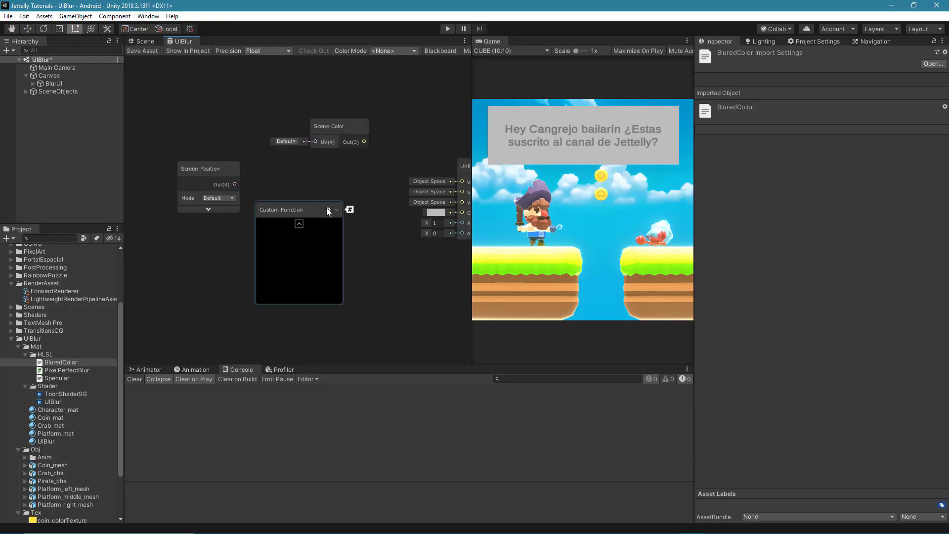
Make the Custom Function a File type named BluredColor, sourcing the BluredColor HLSL asset
left_click(328, 211)
scroll(375, 188, "up", 1)
middle_click_drag(375, 185, 349, 132)
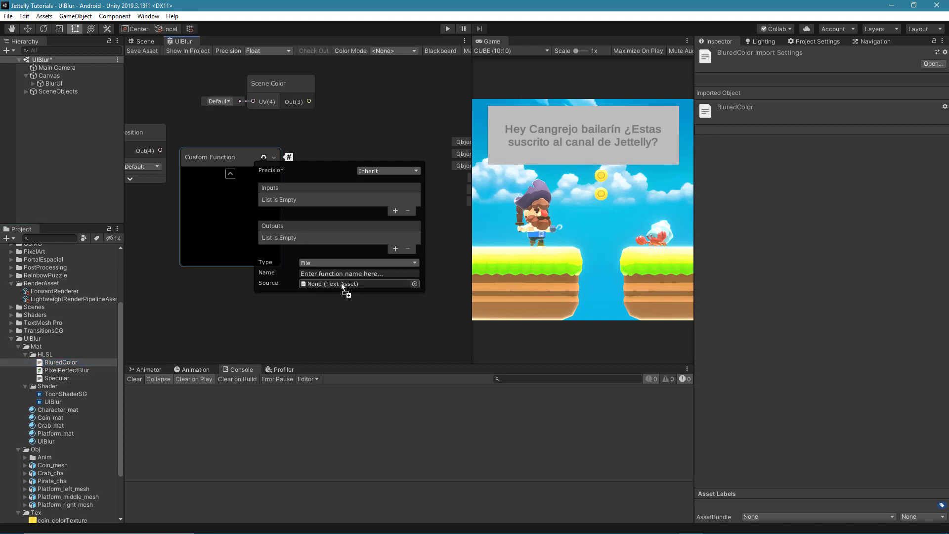
left_click_drag(340, 287, 341, 282)
left_click(364, 273)
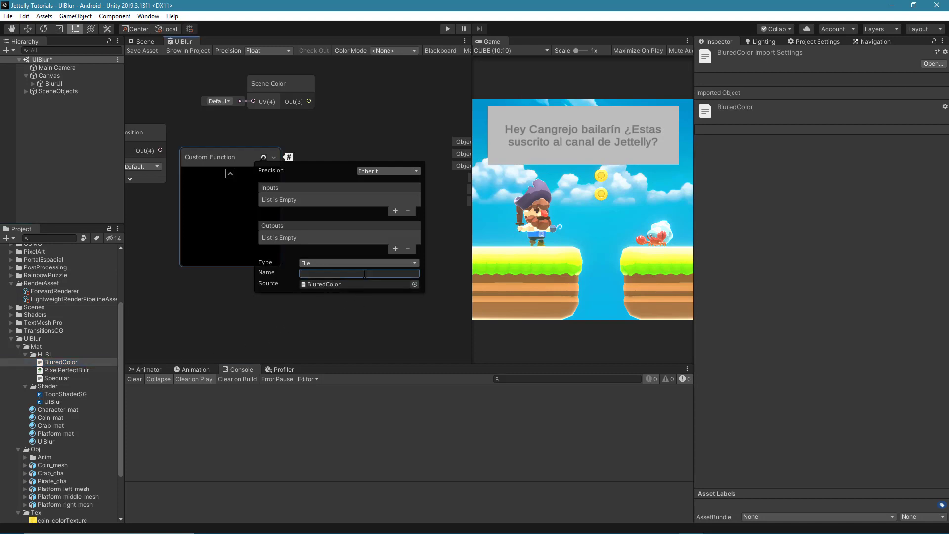
type("BluredCo")
type("lor")
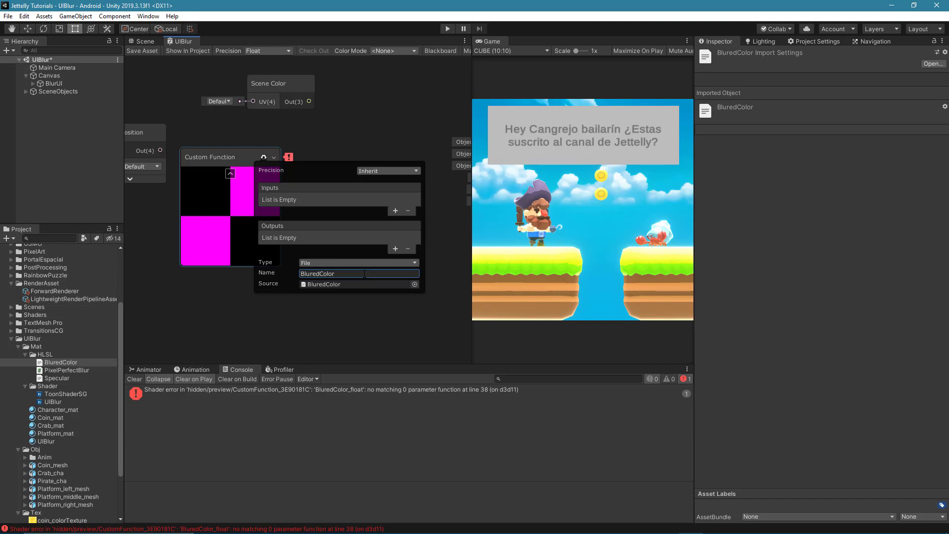
Add function inputs Seed (Vector 4), Min and Max
left_click(395, 210)
left_click(315, 201)
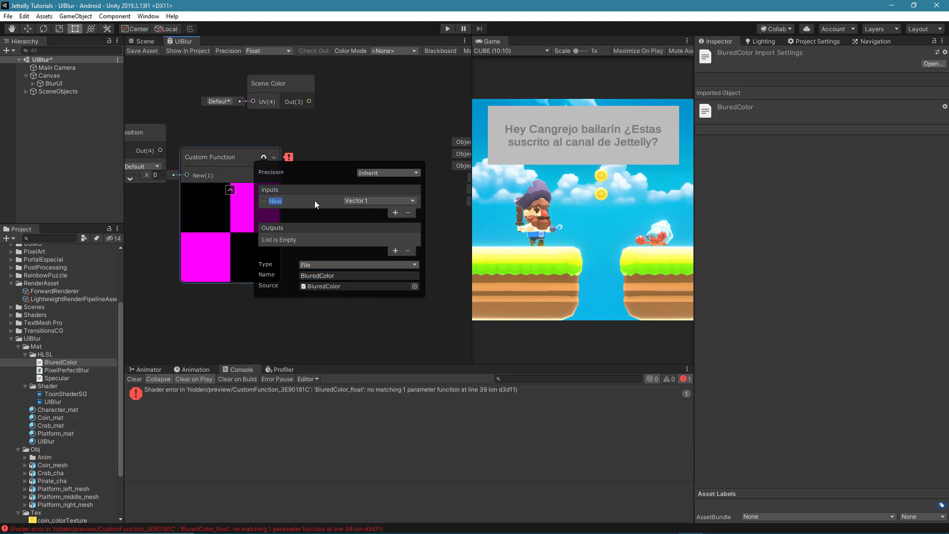
type("Seed")
key("Return")
left_click(377, 200)
left_click(371, 310)
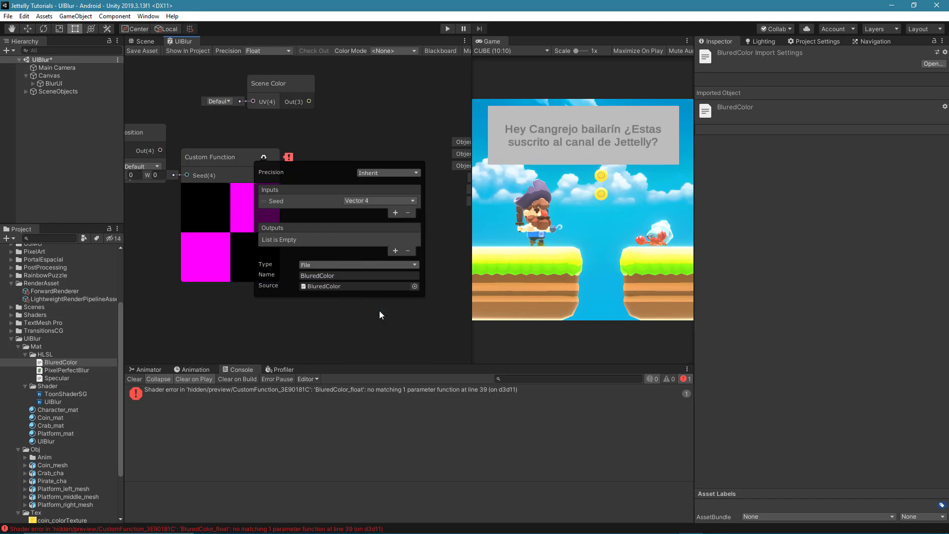
left_click(395, 212)
double_click(317, 213)
type("Min")
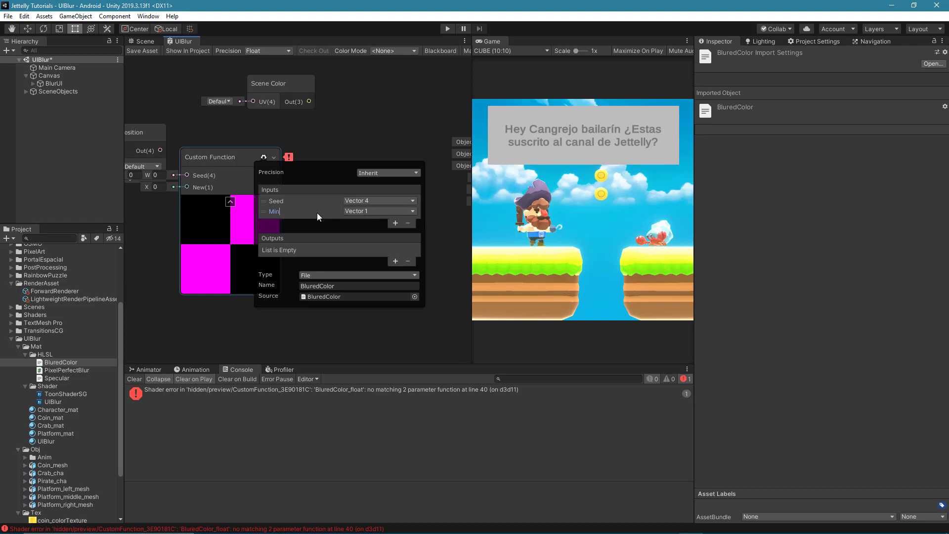
key("Return")
left_click(395, 223)
type("Max")
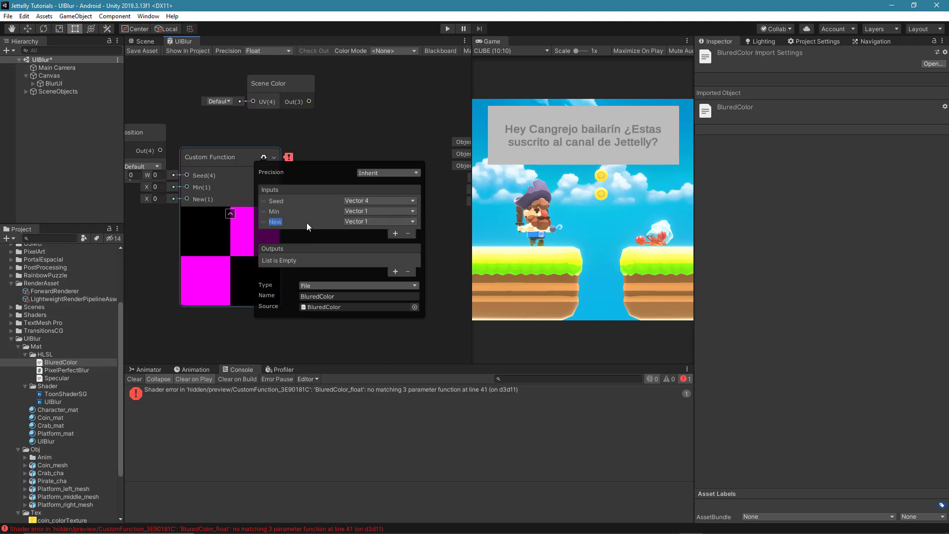
key("Return")
Add BlurX and BlurY inputs to the function
left_click(395, 233)
left_click(318, 232)
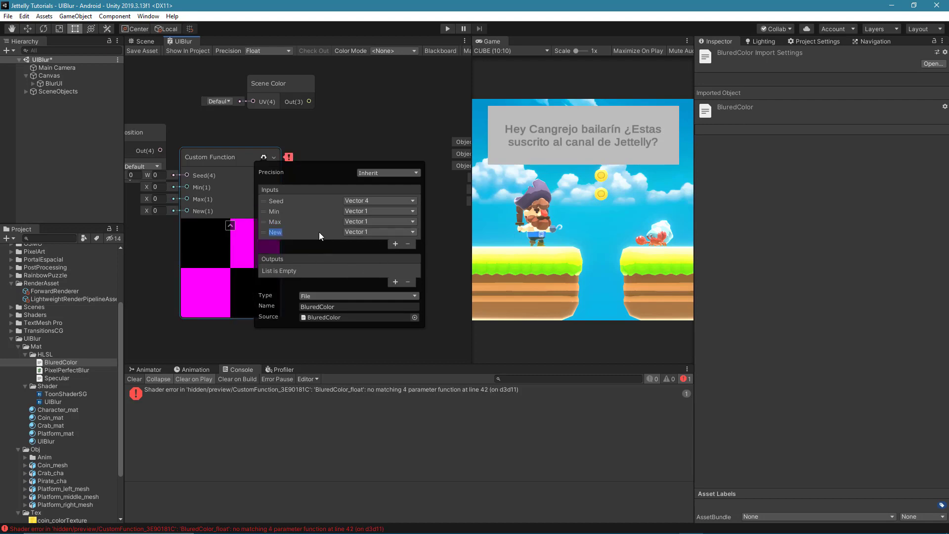
type("BlurX")
key("Return")
left_click(395, 243)
left_click(312, 242)
type("Blur")
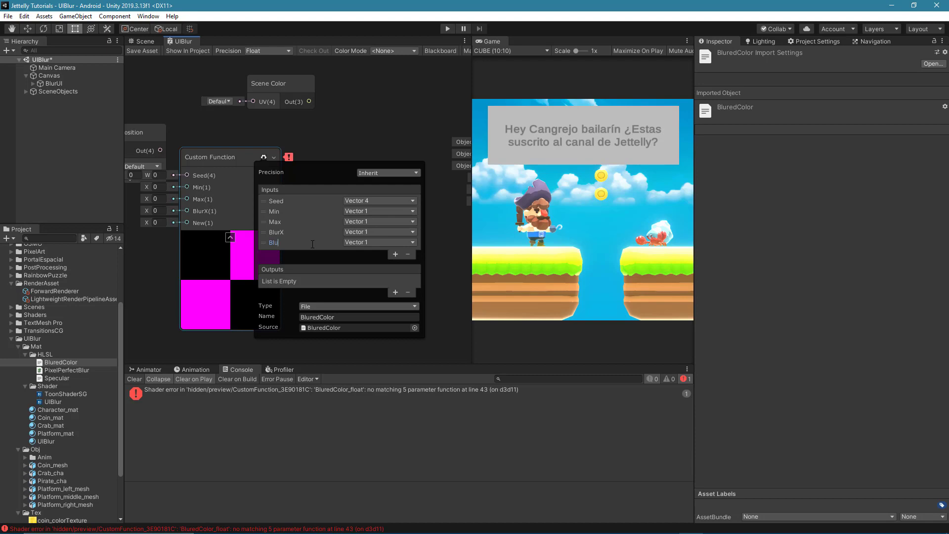
type("Y")
key("Return")
Add a Vector 4 output named Out, clear the Console errors, and close the settings
left_click(395, 292)
left_click(376, 280)
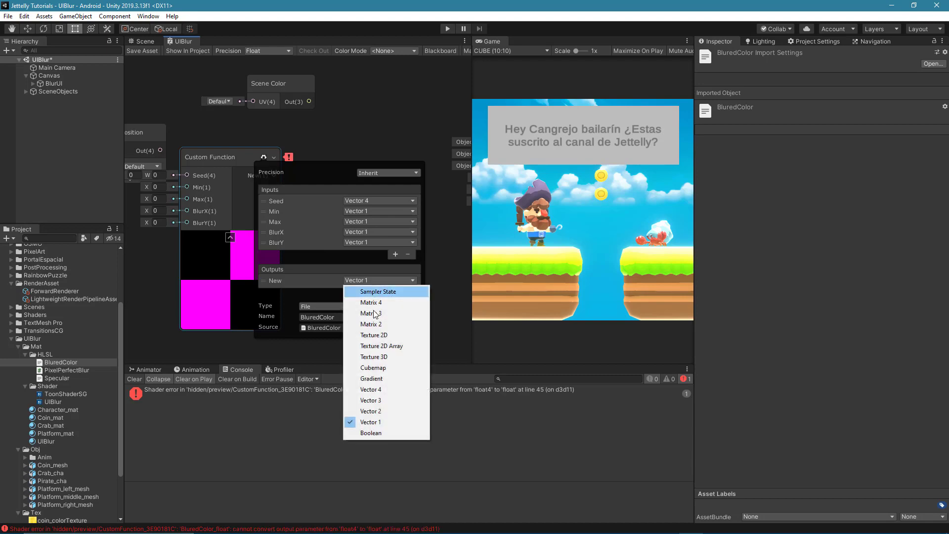
left_click(380, 390)
left_click(294, 280)
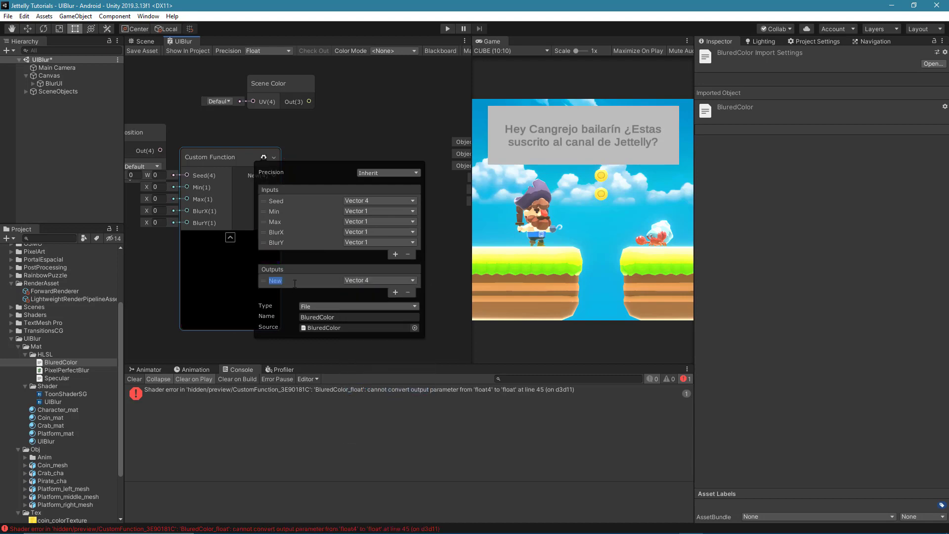
type("Out")
left_click(205, 338)
left_click(141, 382)
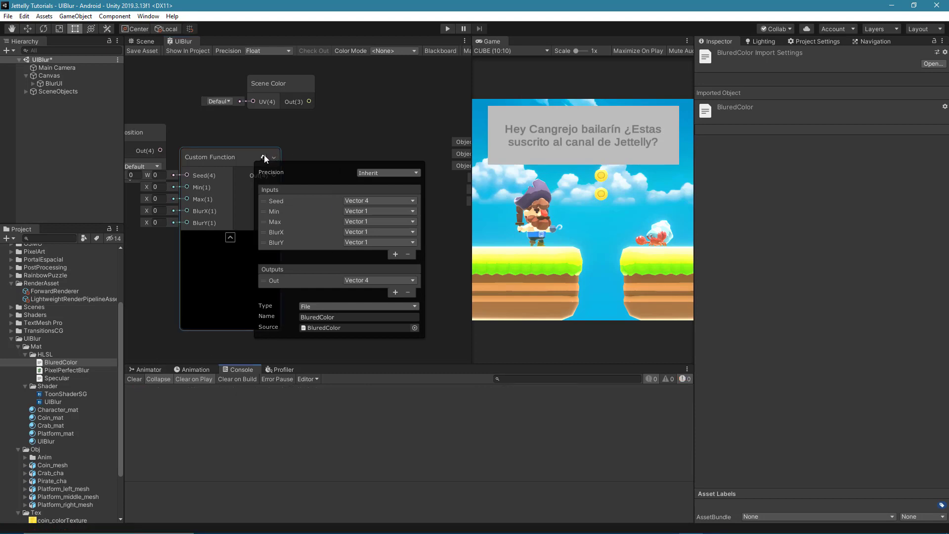
left_click(264, 156)
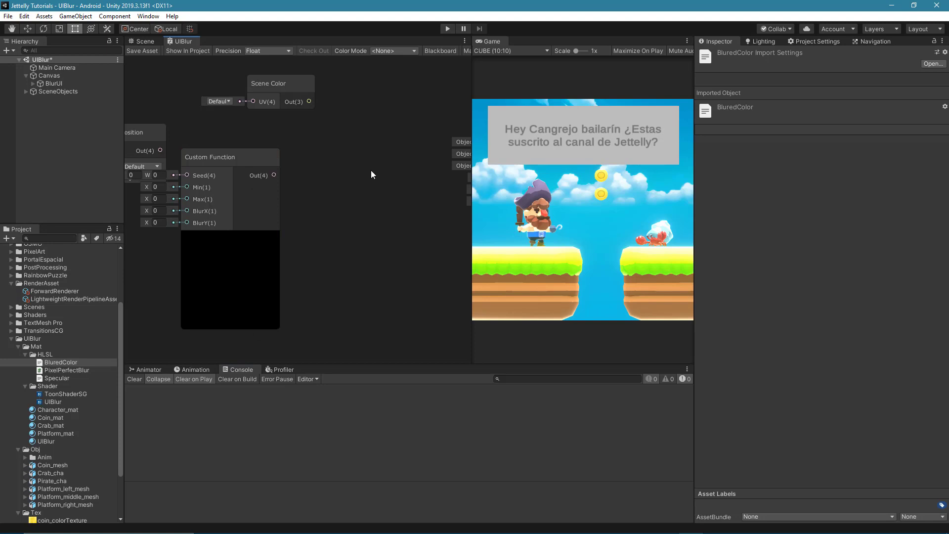
Wire the function's Out into Scene Color's UV and group both nodes as 'Sample'
middle_click_drag(351, 178, 394, 194)
left_click_drag(310, 90, 343, 97)
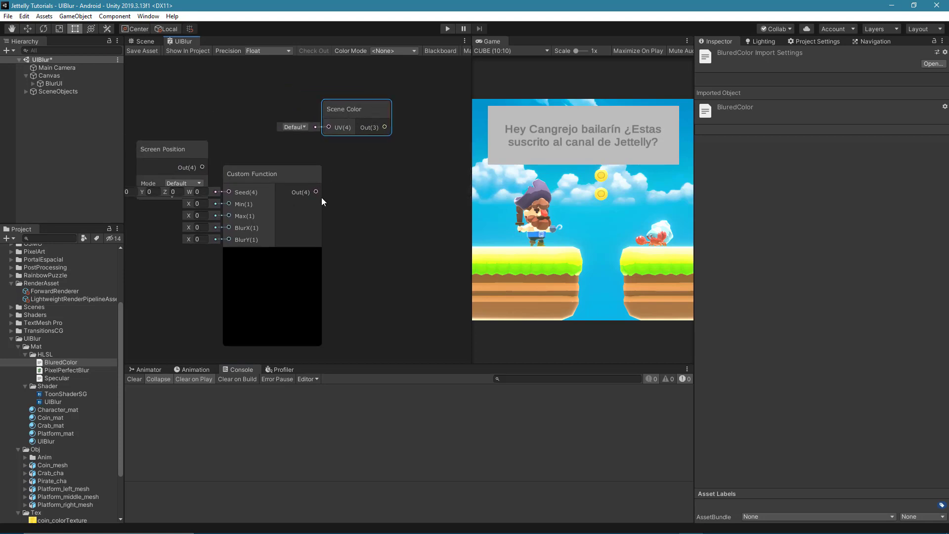
mouse_move(315, 192)
left_mouse_down()
mouse_move(329, 127)
mouse_move(359, 158)
left_mouse_up()
left_click_drag(277, 111, 376, 241)
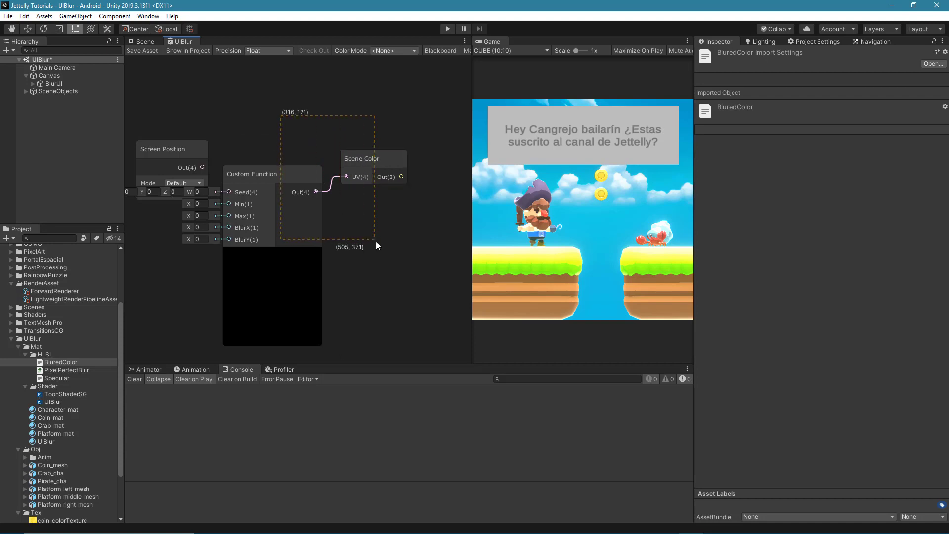
right_click(358, 165)
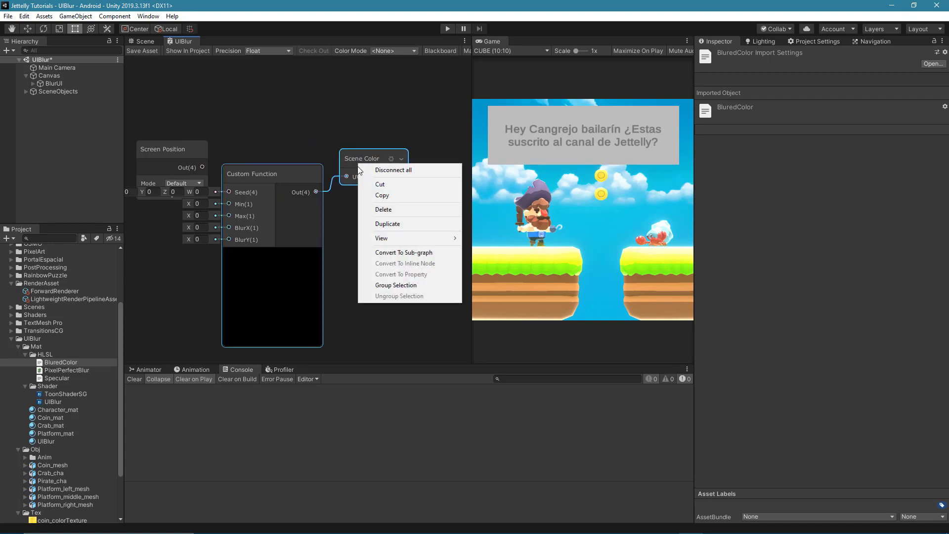
left_click(414, 286)
type("Sample")
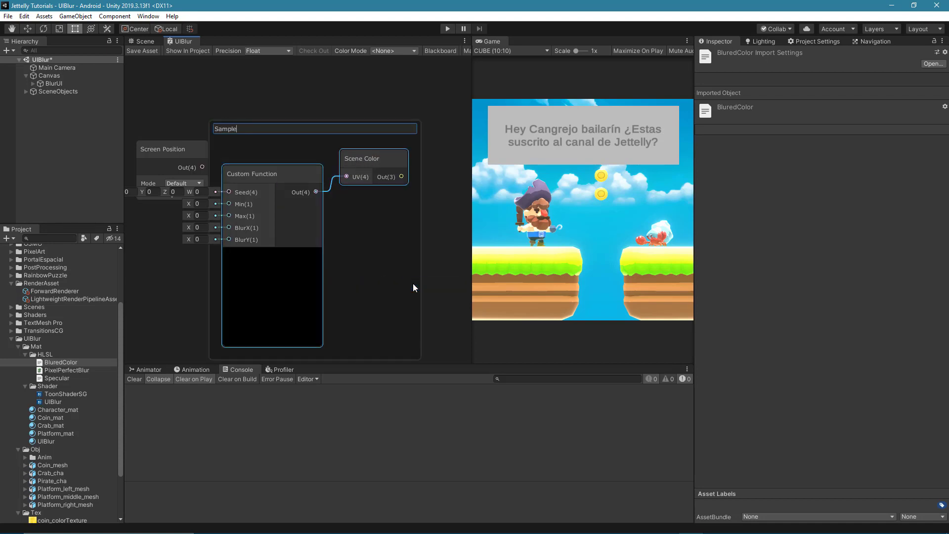
key("Return")
Connect Screen Position to the Seed input and set Max to 1
left_click(272, 254)
scroll(296, 236, "down", 2)
left_click(197, 164)
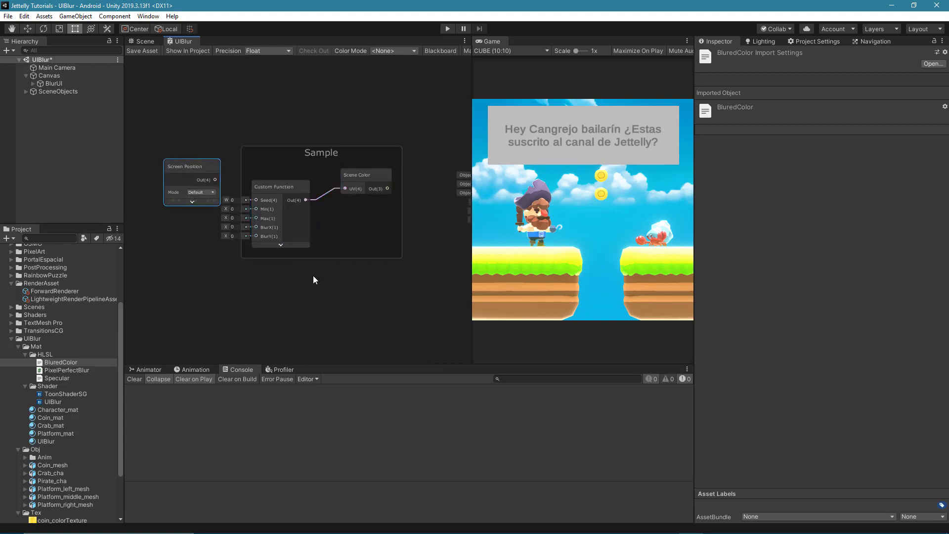
scroll(242, 265, "up", 1)
left_click_drag(213, 166, 259, 189)
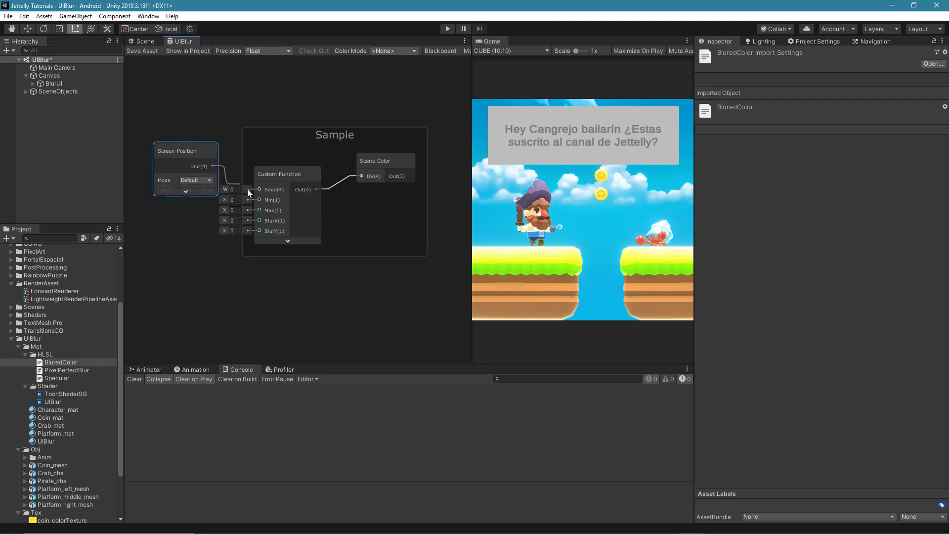
left_click_drag(180, 148, 200, 133)
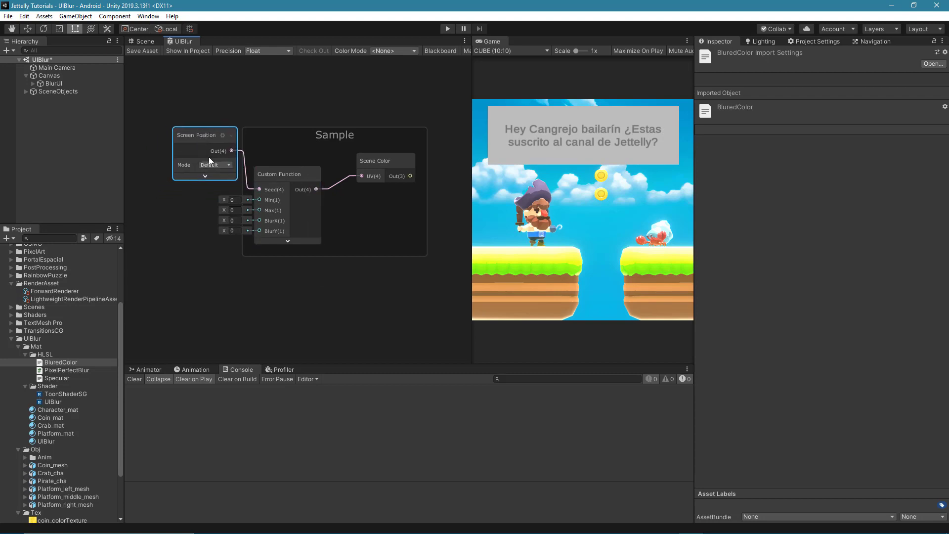
left_click(236, 210)
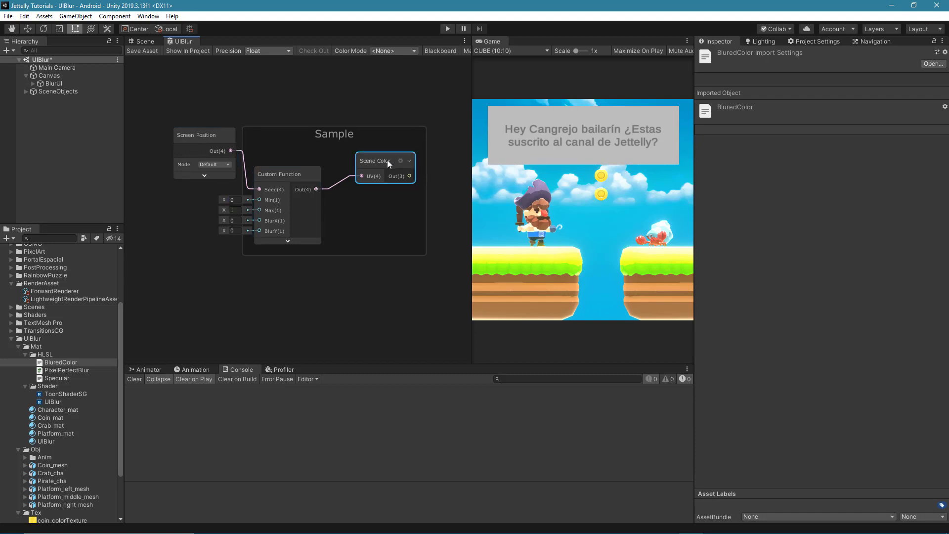
left_click_drag(387, 159, 370, 150)
middle_click_drag(324, 294, 325, 294)
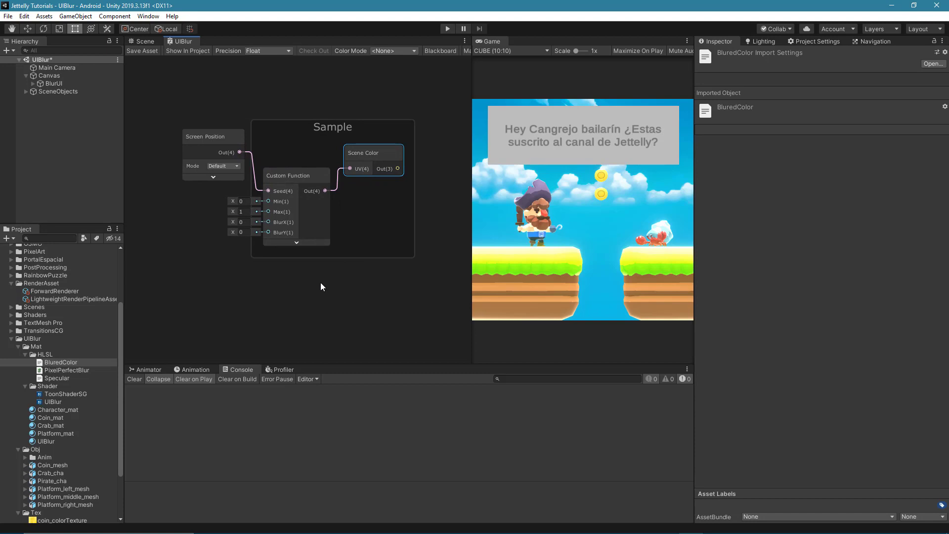
Add a Vector1 property _BlurX, reference BlurX, as a slider with max 0.015
left_click(441, 51)
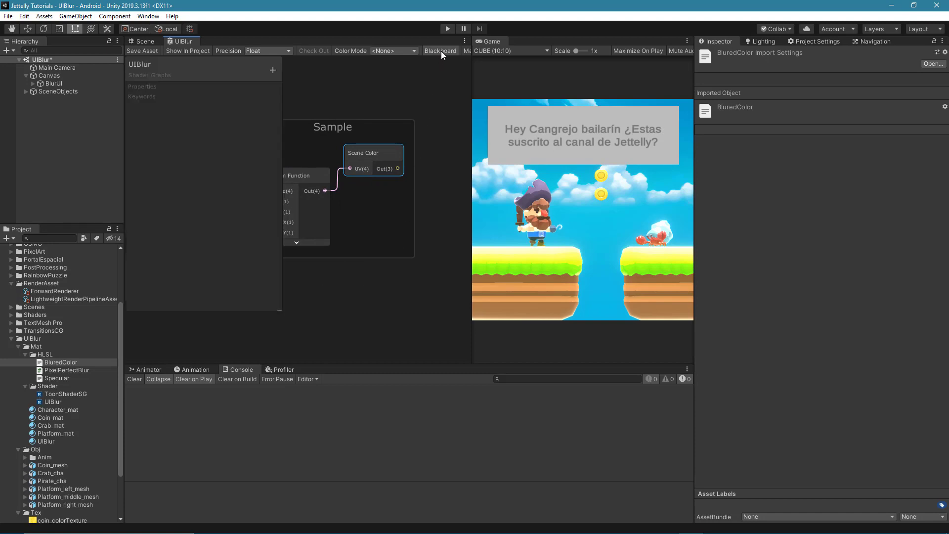
left_click(272, 70)
left_click(302, 78)
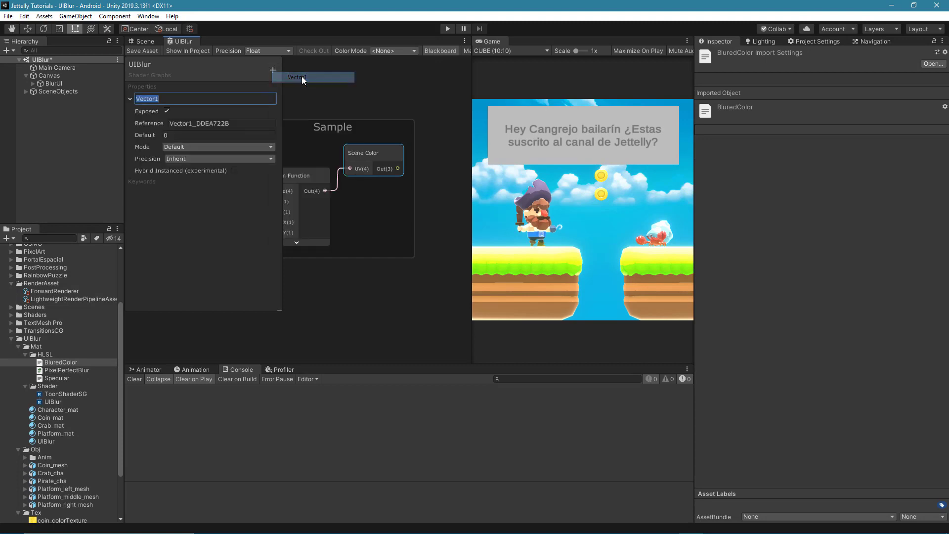
type("_Blur")
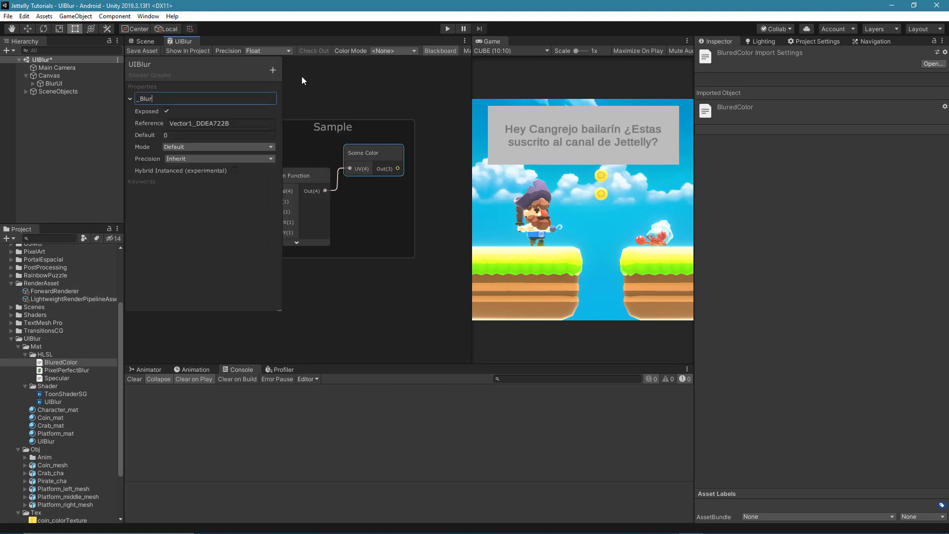
type("X")
key("Return")
left_click(248, 122)
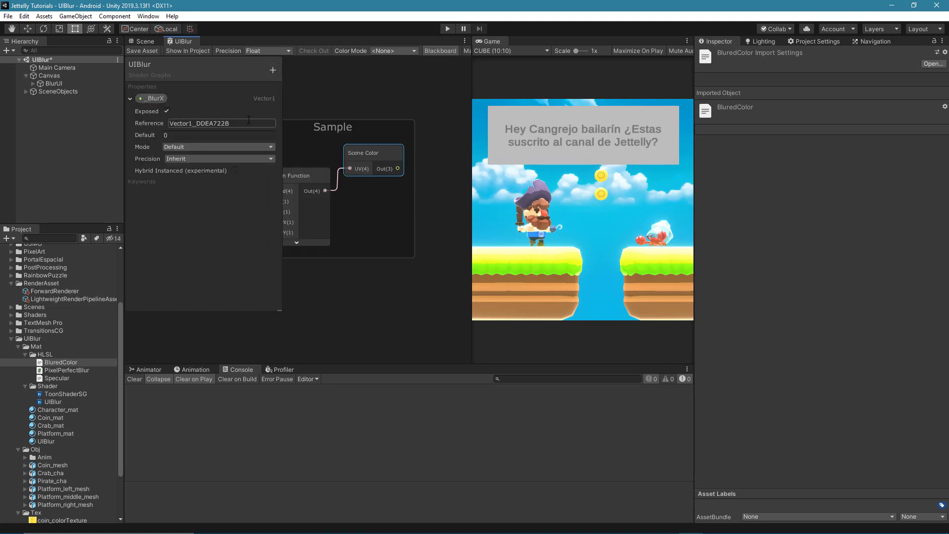
type("Blur")
type("X")
key("Return")
left_click(203, 147)
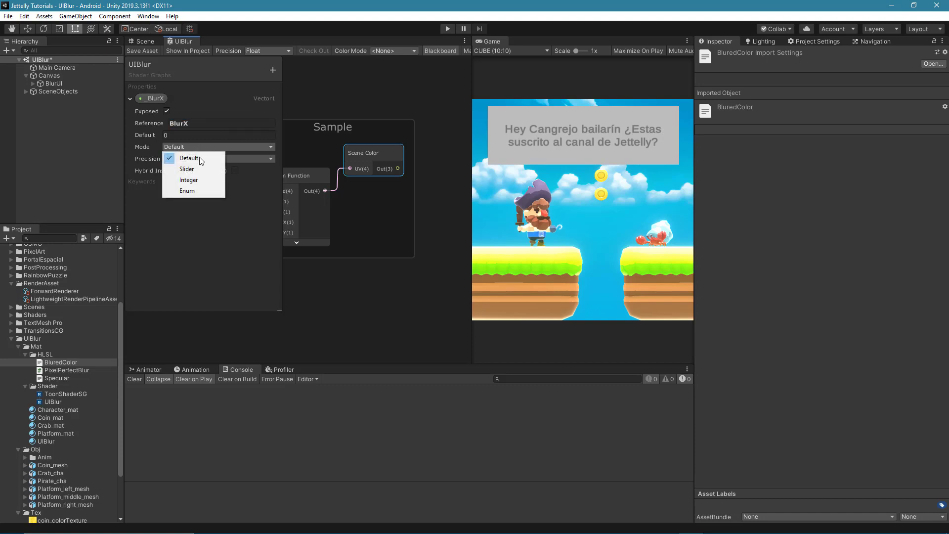
left_click(194, 159)
left_click(184, 159)
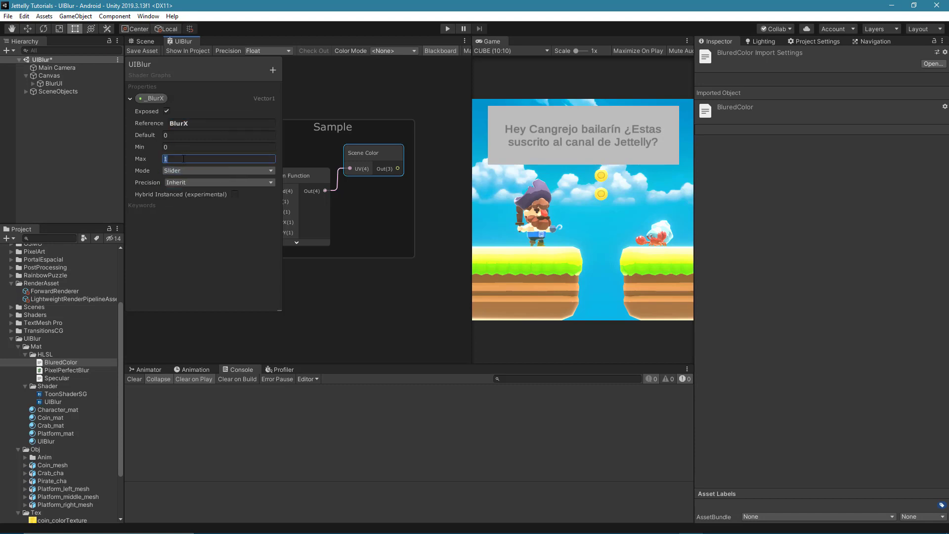
type("0.")
type("015")
Add a Vector1 property _BlurY, reference BlurY, as a slider with max 0.015
left_click(272, 69)
left_click(298, 78)
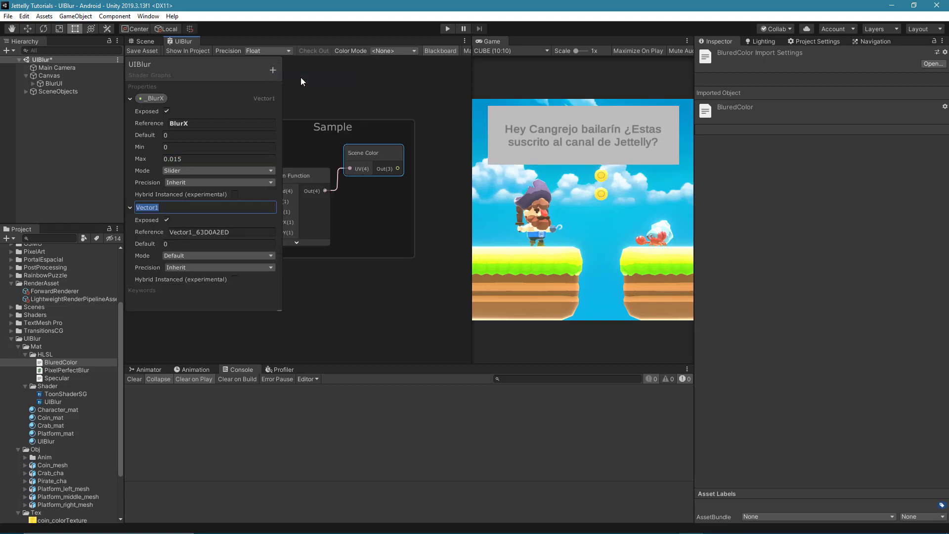
type("_Blur")
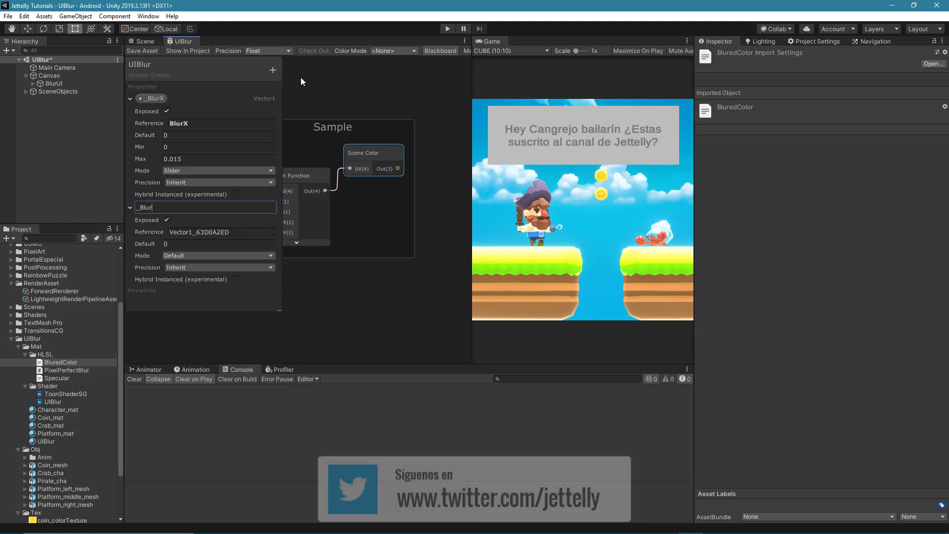
type("Y")
key("Return")
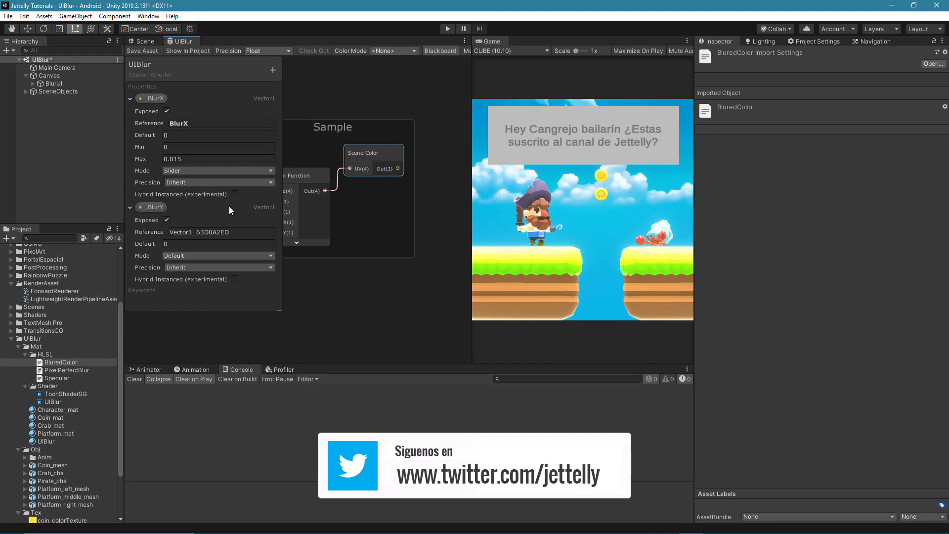
left_click(242, 232)
type("B")
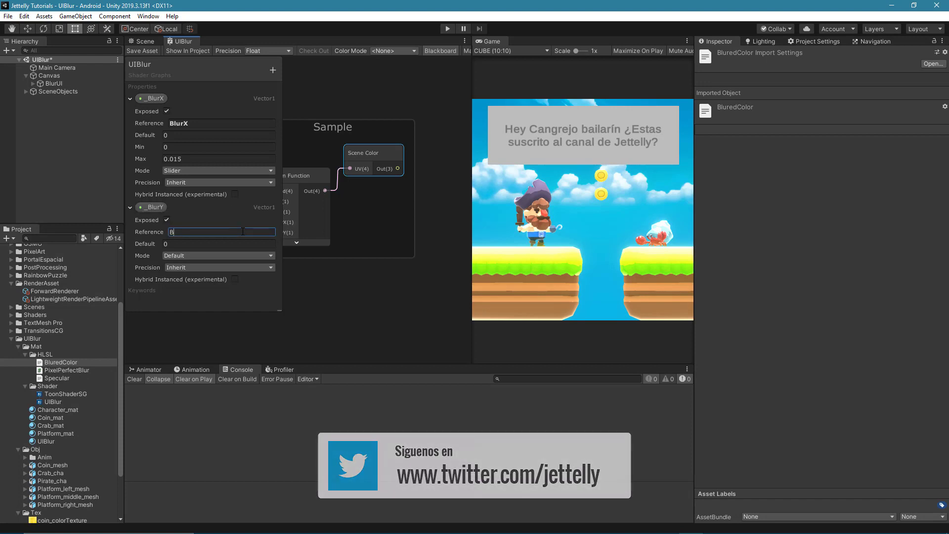
type("lurY")
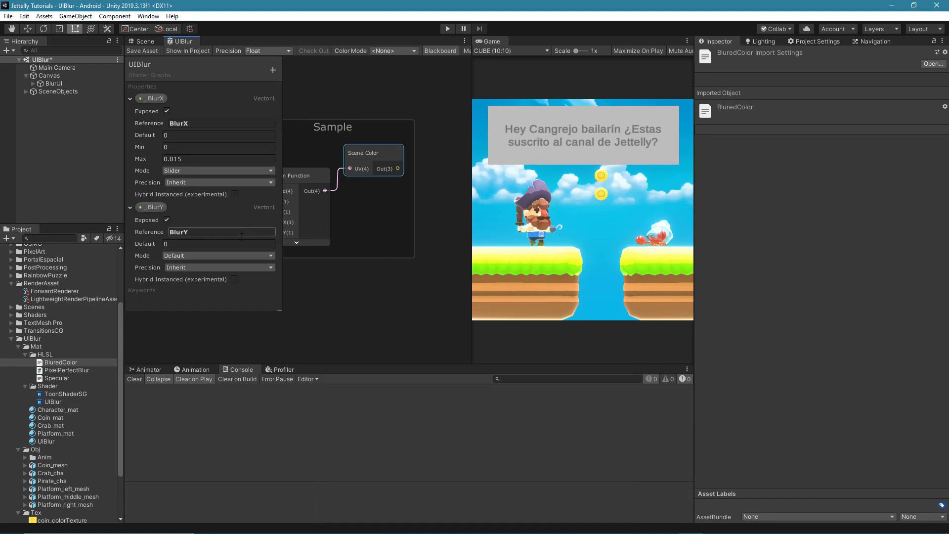
left_click(204, 255)
left_click(186, 277)
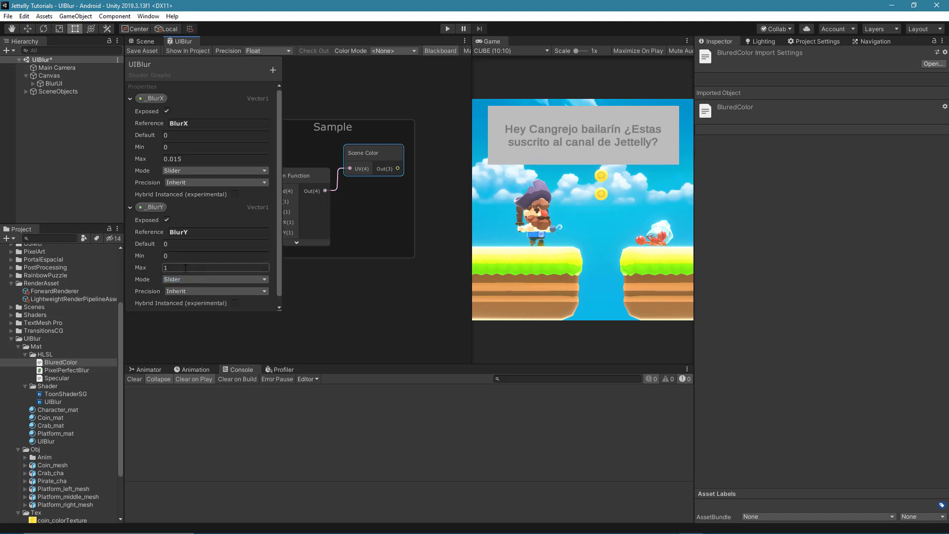
key("BackSpace")
type("0.0")
type("15")
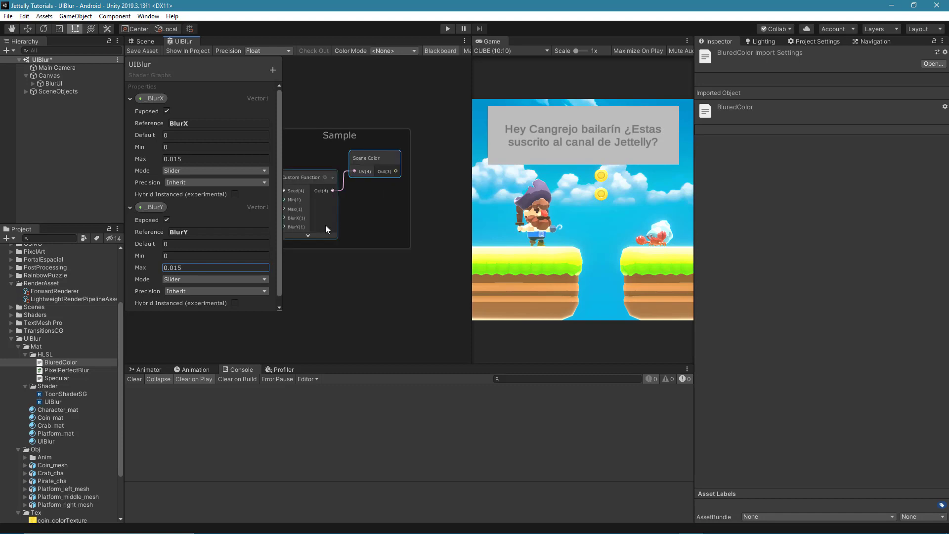
Add _BlurX and _BlurY property nodes and wire them to the Custom Function's BlurX and BlurY inputs
middle_click_drag(326, 224, 404, 211)
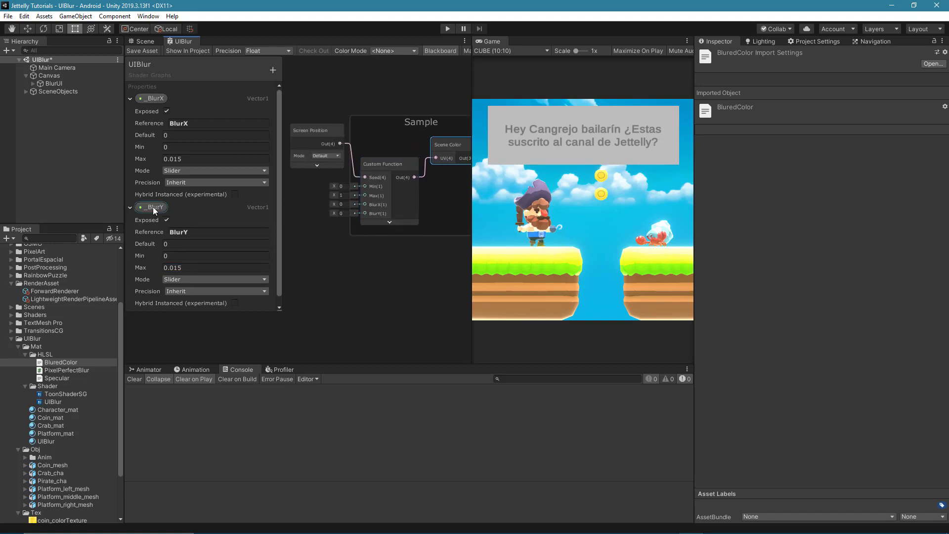
left_click_drag(154, 207, 316, 266)
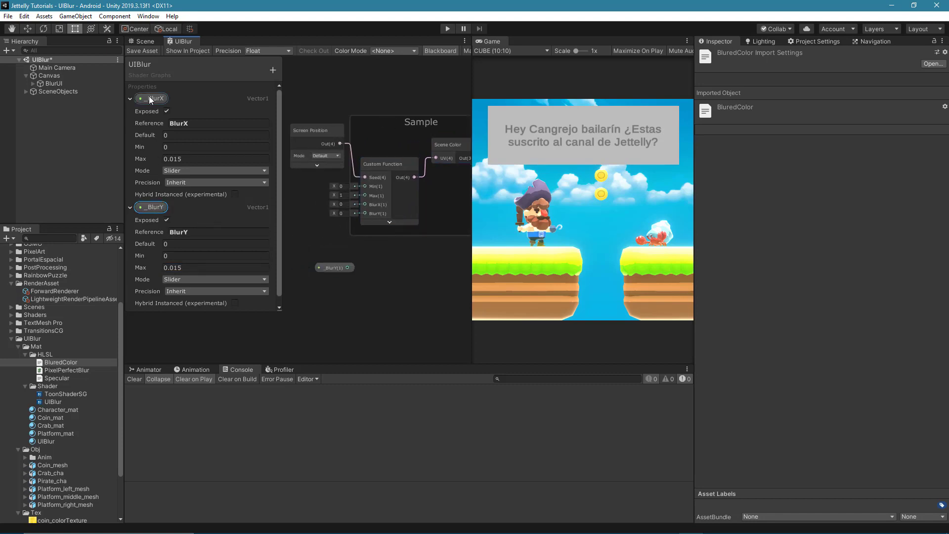
left_click_drag(150, 98, 325, 251)
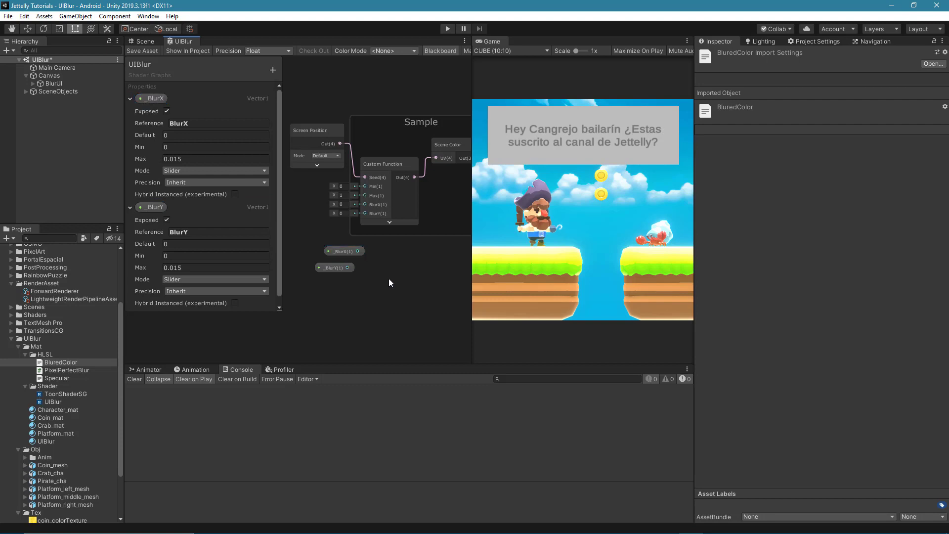
left_click(441, 49)
scroll(354, 271, "up", 2)
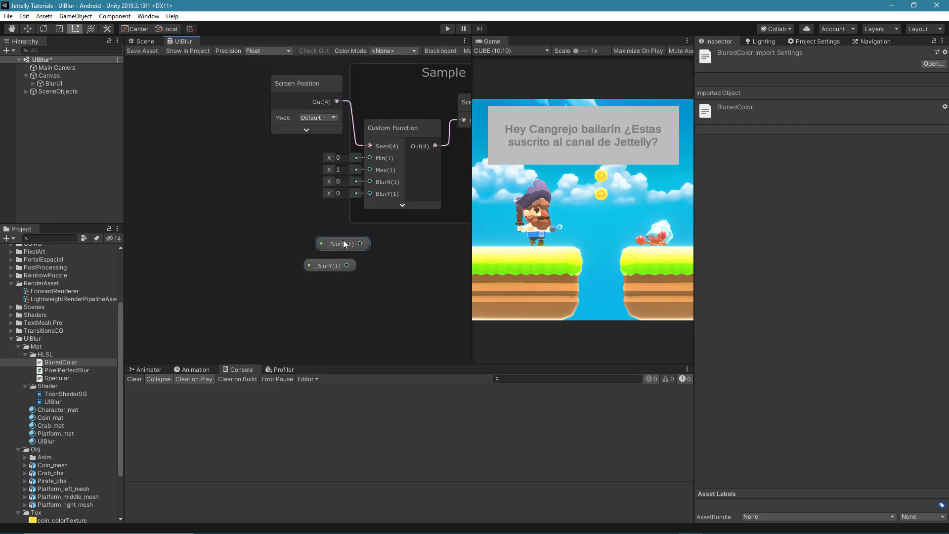
mouse_move(343, 239)
left_mouse_down()
mouse_move(253, 198)
mouse_move(369, 181)
left_mouse_up()
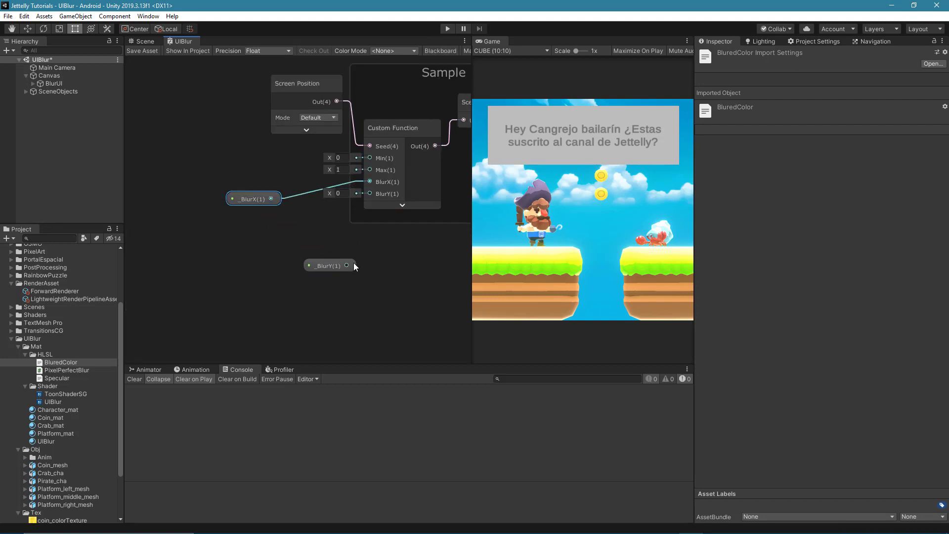
mouse_move(341, 265)
left_mouse_down()
mouse_move(262, 222)
mouse_move(370, 193)
left_mouse_up()
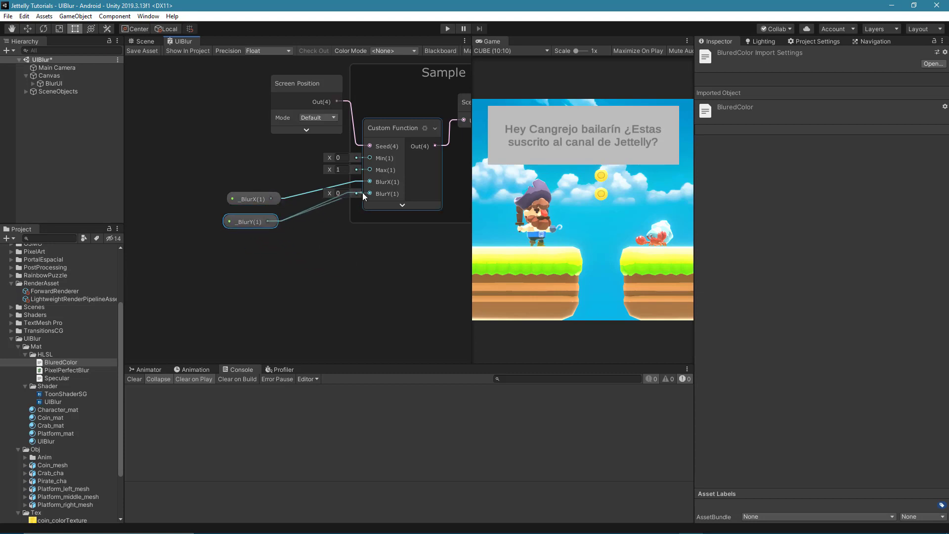
left_click_drag(256, 222, 259, 220)
Connect Scene Color's output to the Unlit Master node's Color input
middle_click_drag(400, 242, 275, 267)
scroll(313, 267, "down", 3)
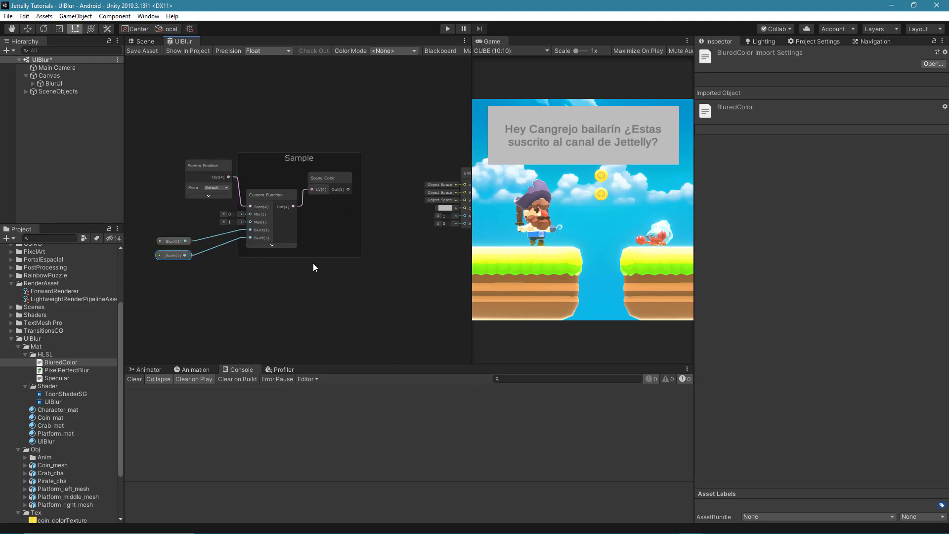
middle_click_drag(390, 269, 332, 247)
left_click(409, 147)
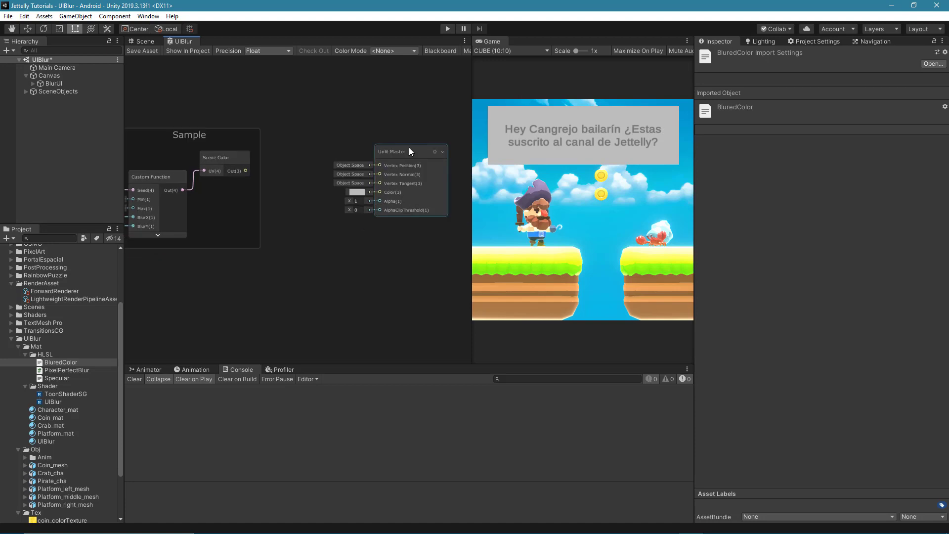
scroll(348, 124, "up", 2)
scroll(298, 165, "up", 2)
left_click_drag(229, 172, 320, 158)
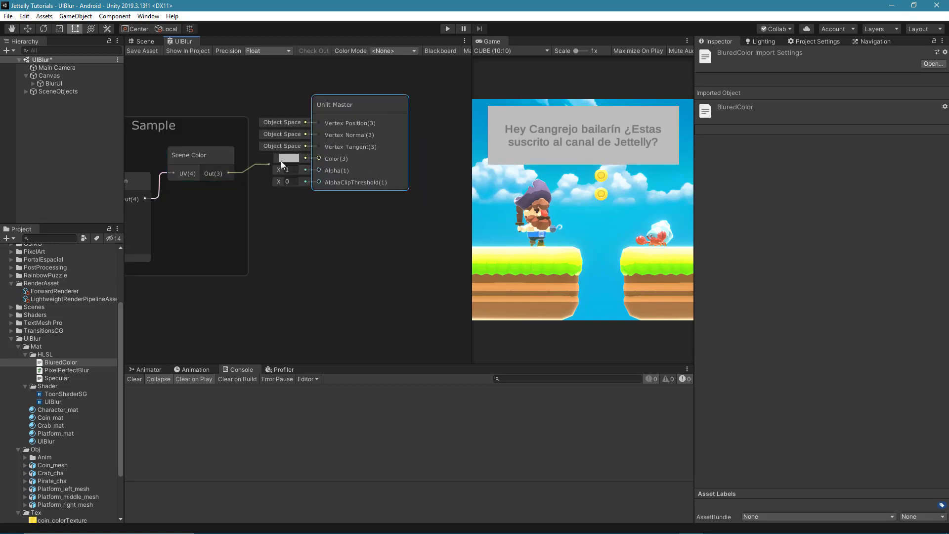
left_click_drag(342, 101, 337, 117)
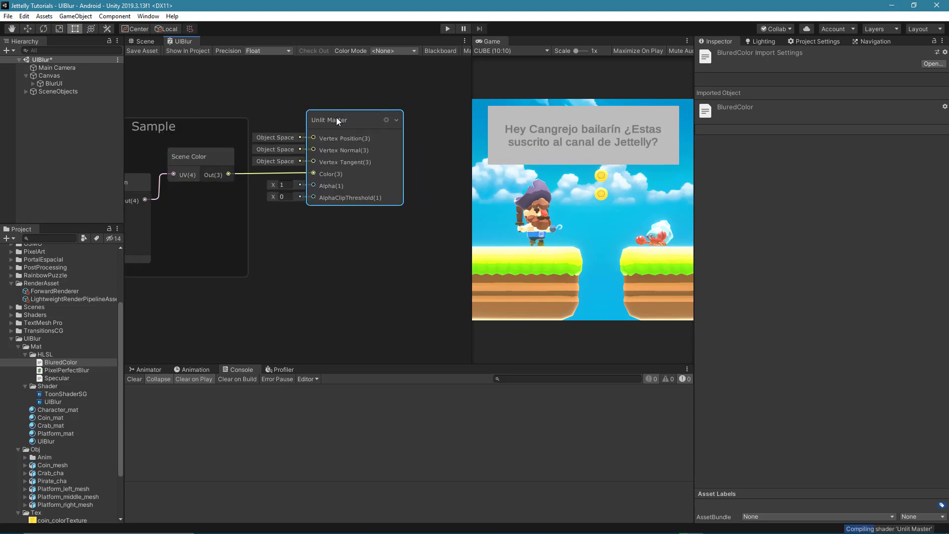
Set the Unlit Master surface type to Transparent and save the UIBlur shader graph
left_click(385, 120)
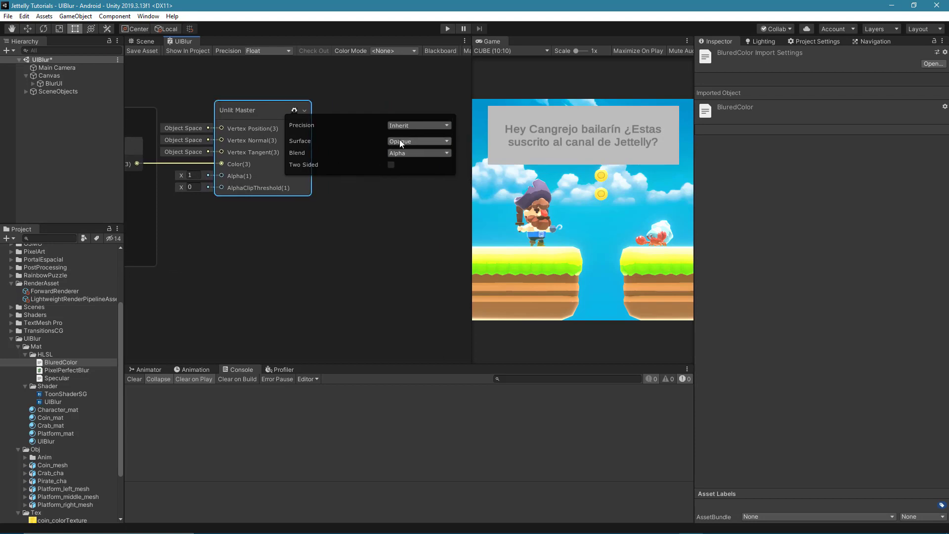
left_click(400, 141)
left_click(416, 164)
middle_click_drag(295, 225, 310, 227)
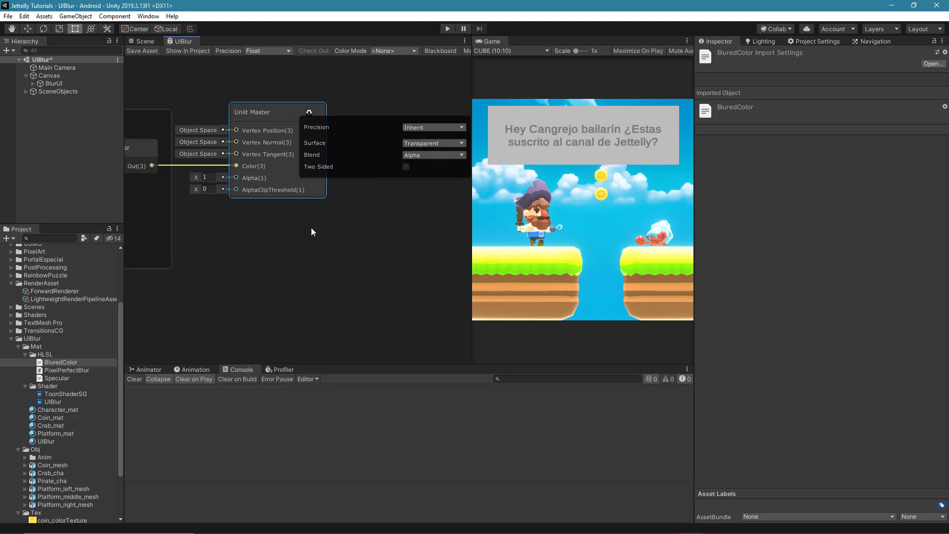
left_click(144, 51)
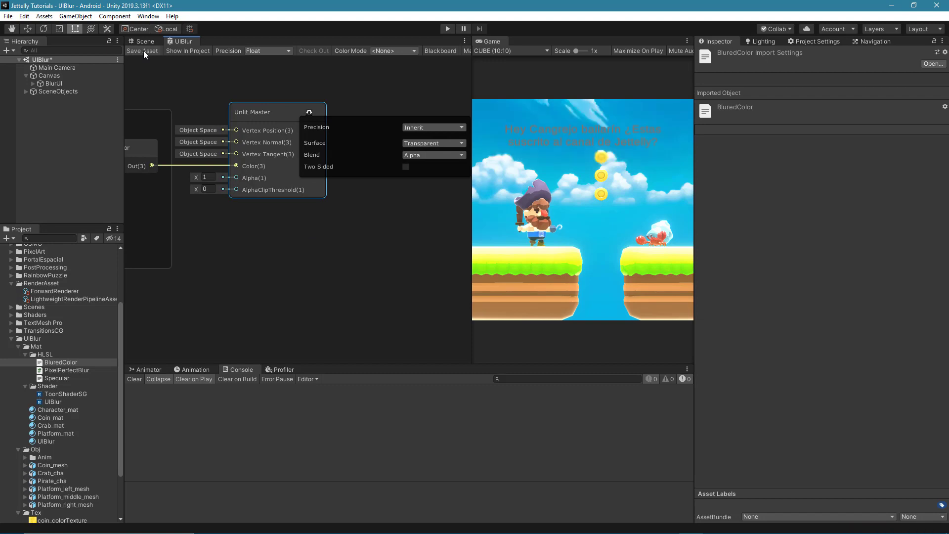
left_click(146, 43)
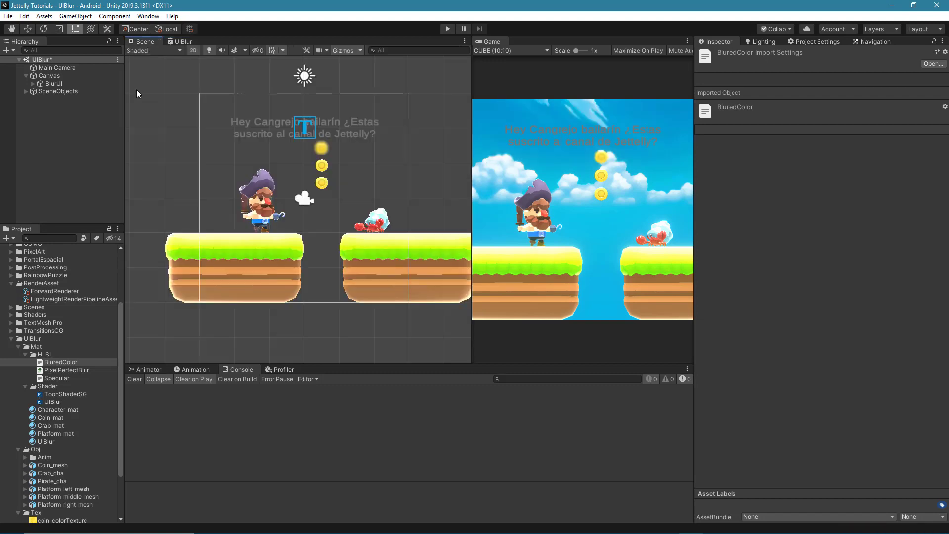
Select the UIBlur material and test _BlurX and _BlurY blur values in a zoomed game preview
left_click(47, 441)
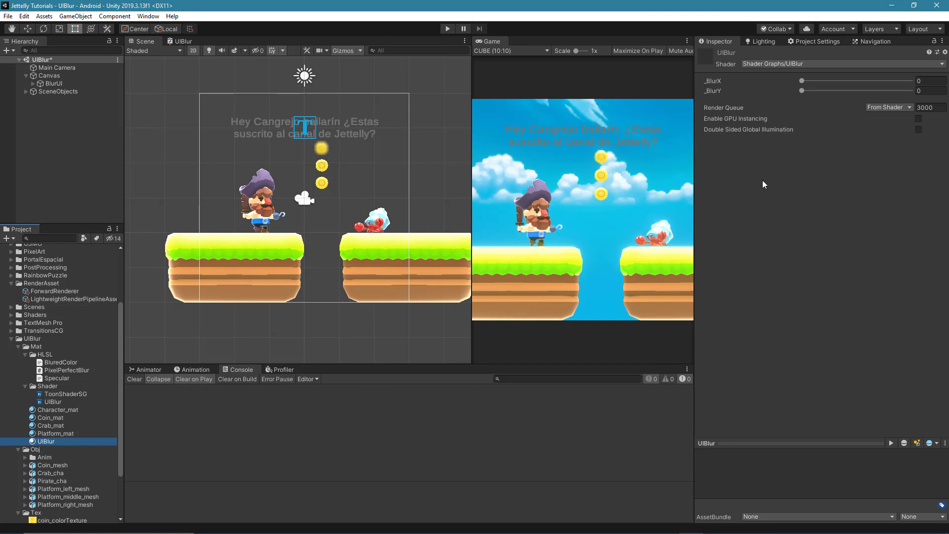
left_click_drag(802, 80, 912, 80)
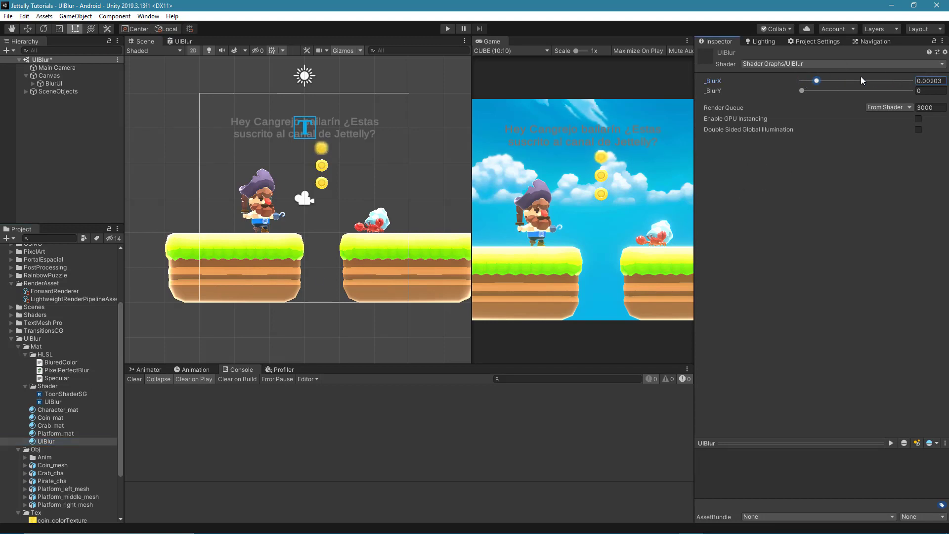
left_click_drag(580, 52, 582, 51)
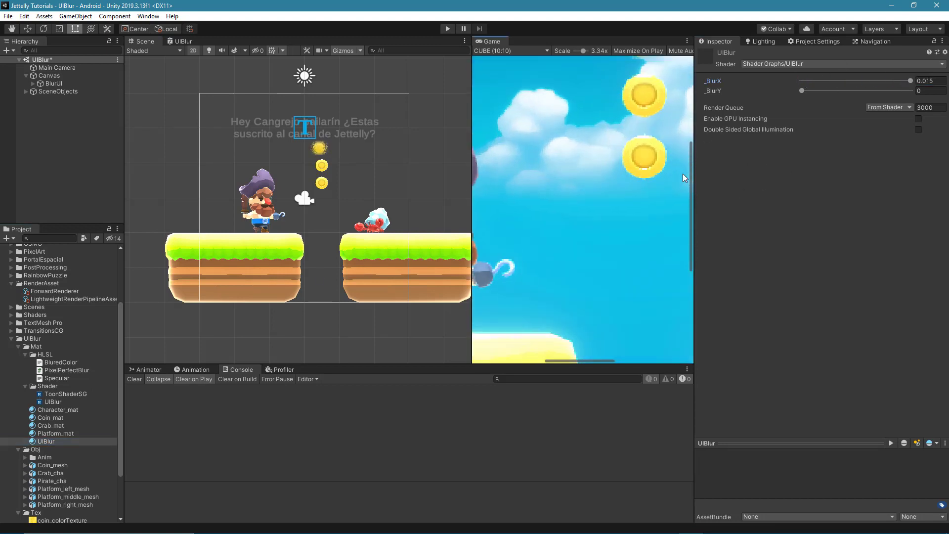
left_click_drag(565, 360, 583, 359)
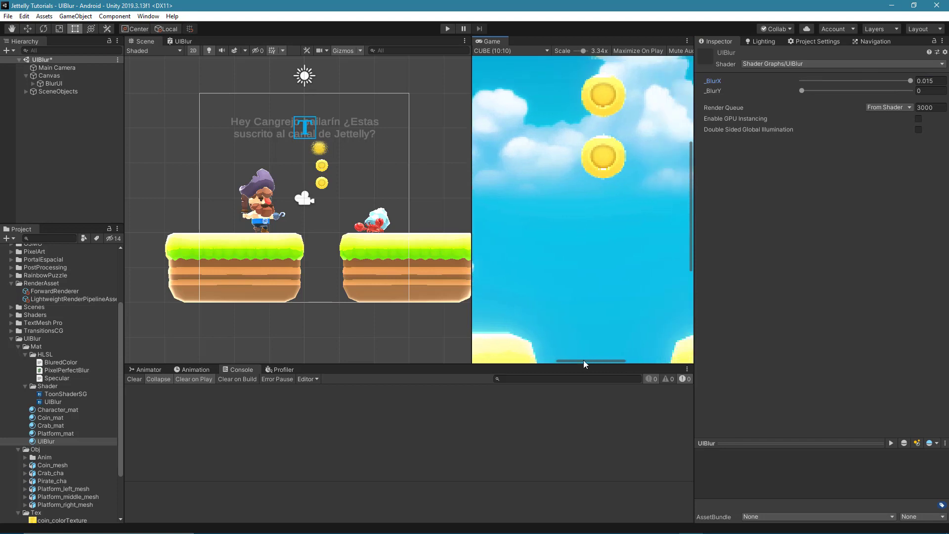
left_click_drag(690, 200, 689, 152)
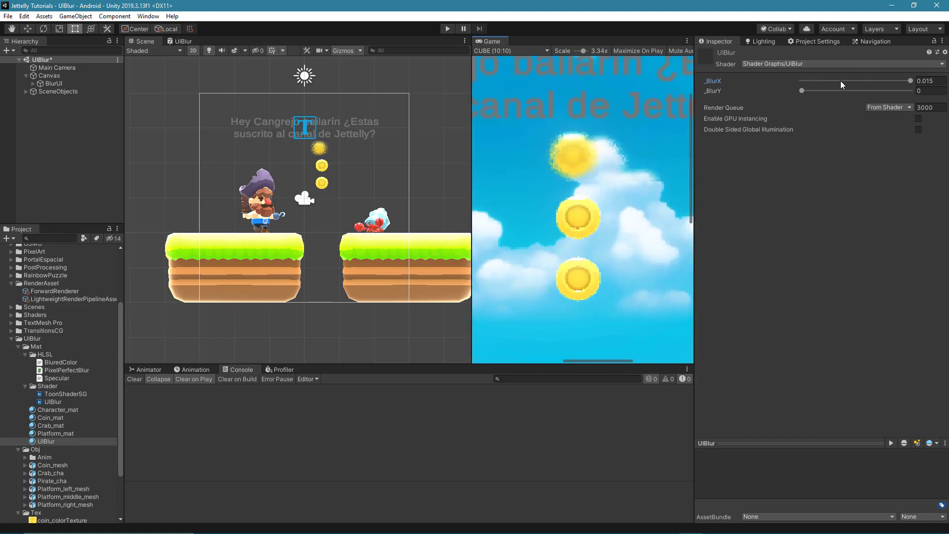
mouse_move(893, 83)
left_mouse_down()
mouse_move(788, 91)
mouse_move(911, 82)
left_mouse_up()
left_click_drag(803, 90, 754, 106)
Set _BlurX and _BlurY both to 0.015 and return the game preview to 1x
left_click(910, 81)
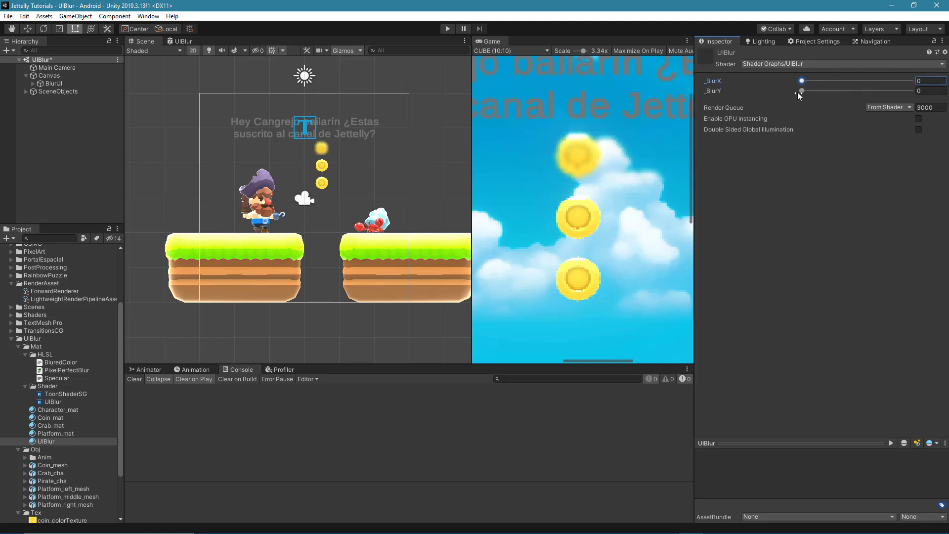
left_click_drag(801, 91, 911, 91)
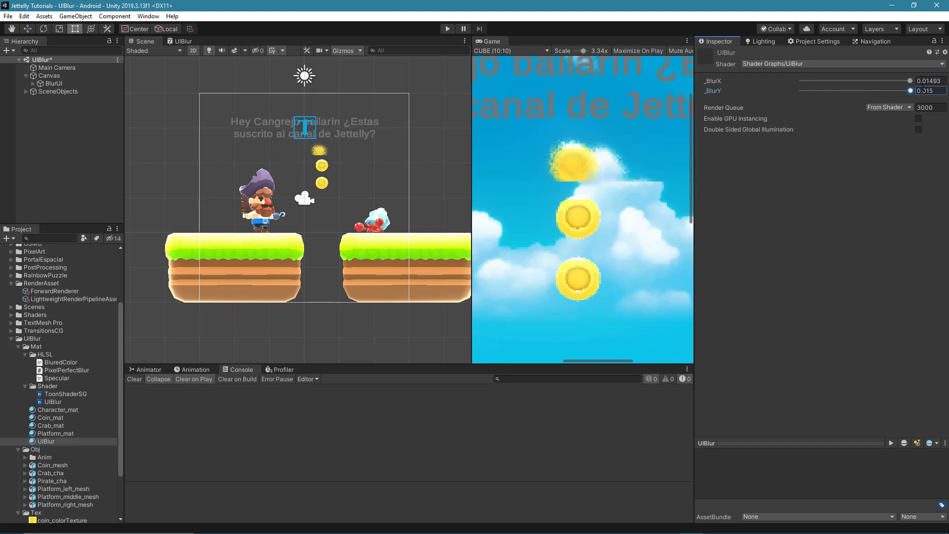
left_click(909, 81)
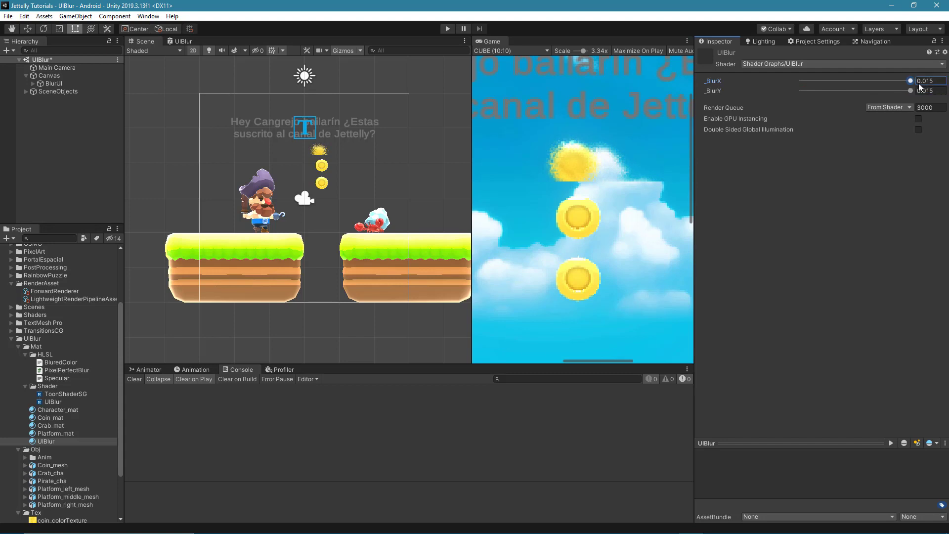
left_click(577, 55)
left_click_drag(580, 51, 572, 50)
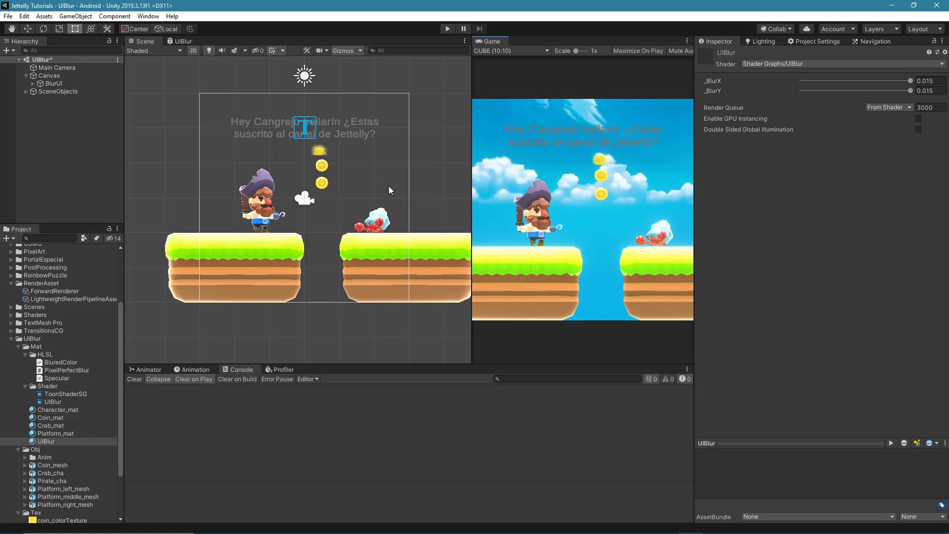
left_click(184, 43)
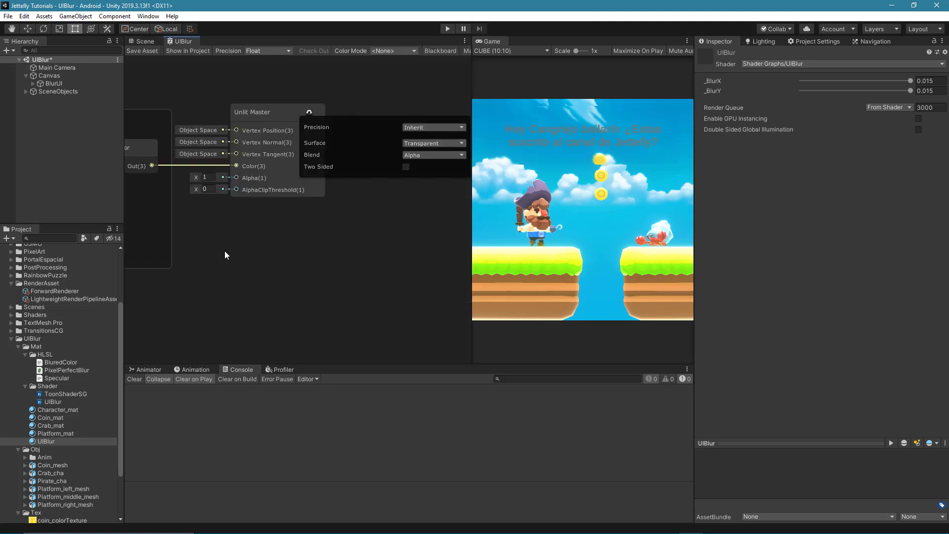
Duplicate the Sample group and place the copy below the original
scroll(336, 236, "down", 2)
scroll(256, 279, "down", 2)
middle_click_drag(256, 279, 334, 194)
left_click(333, 119)
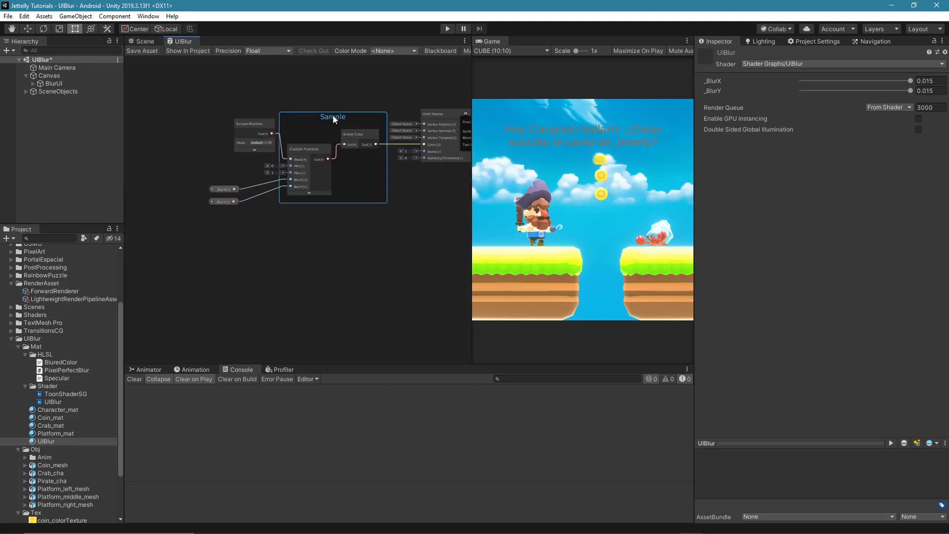
key("ctrl+d")
left_click_drag(339, 128, 331, 220)
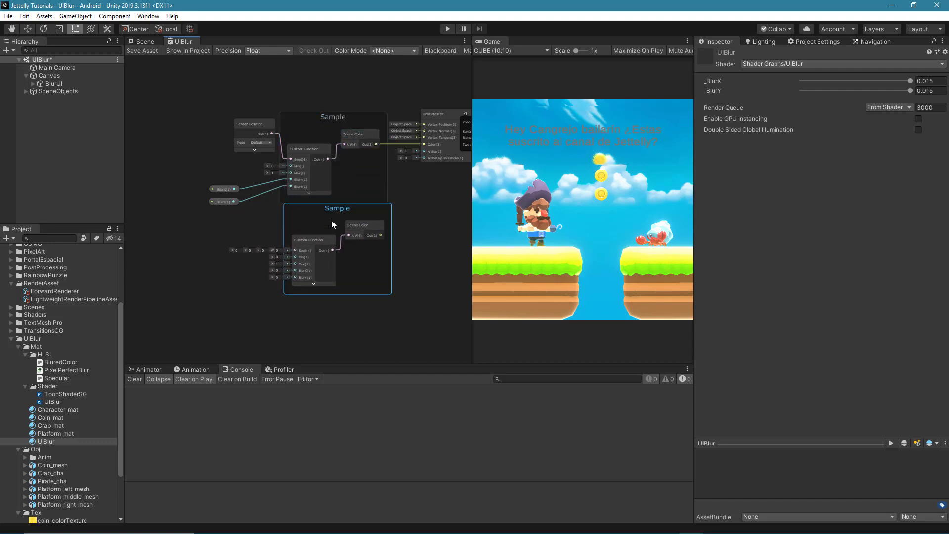
middle_click_drag(336, 276, 327, 144)
left_click_drag(327, 143, 321, 286)
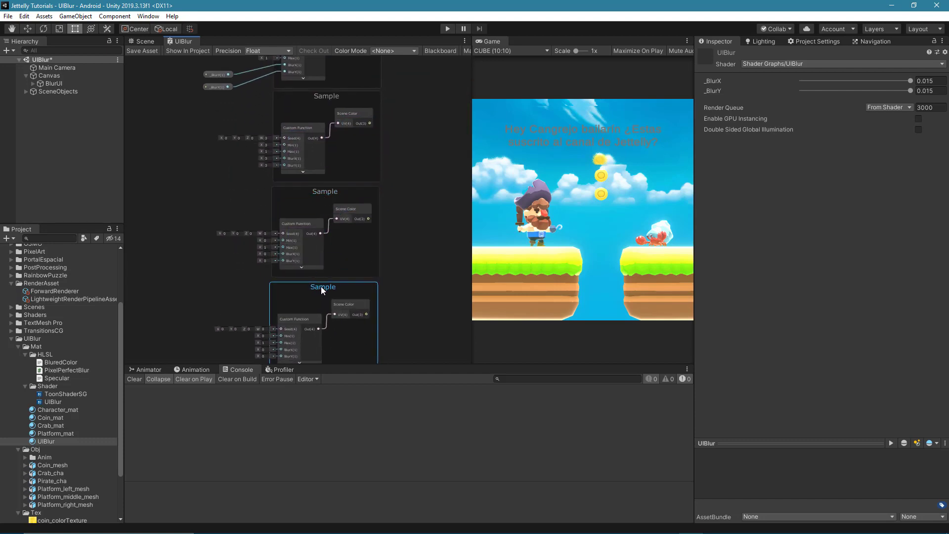
Add further Sample group copies, stacking each below the others in a column
key("ctrl+z")
left_click_drag(320, 202, 328, 266)
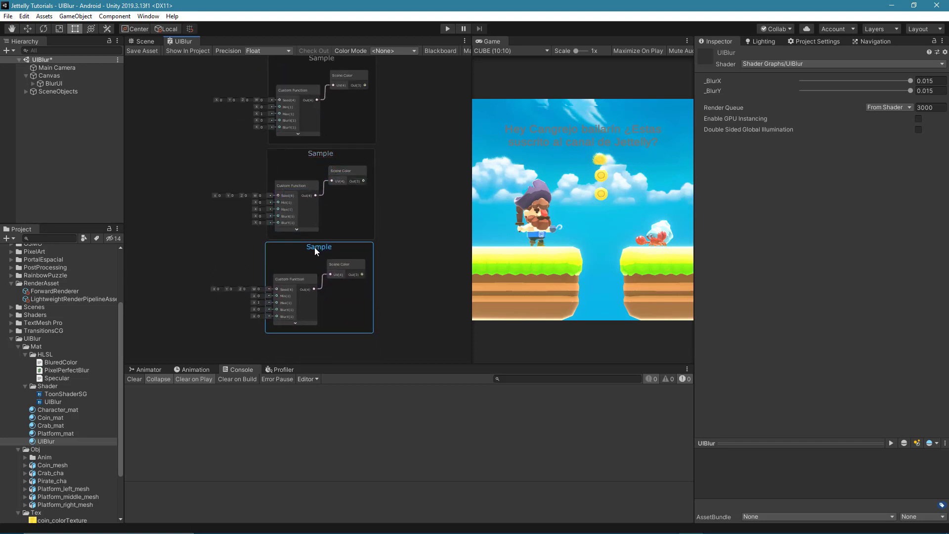
key("ctrl+z")
left_click_drag(327, 142, 317, 230)
scroll(354, 212, "down", 3)
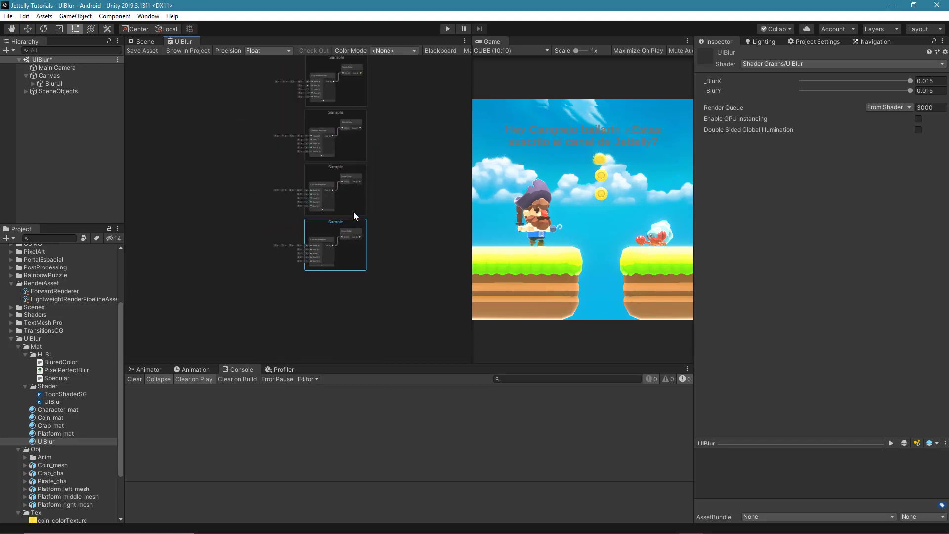
scroll(357, 223, "up", 1)
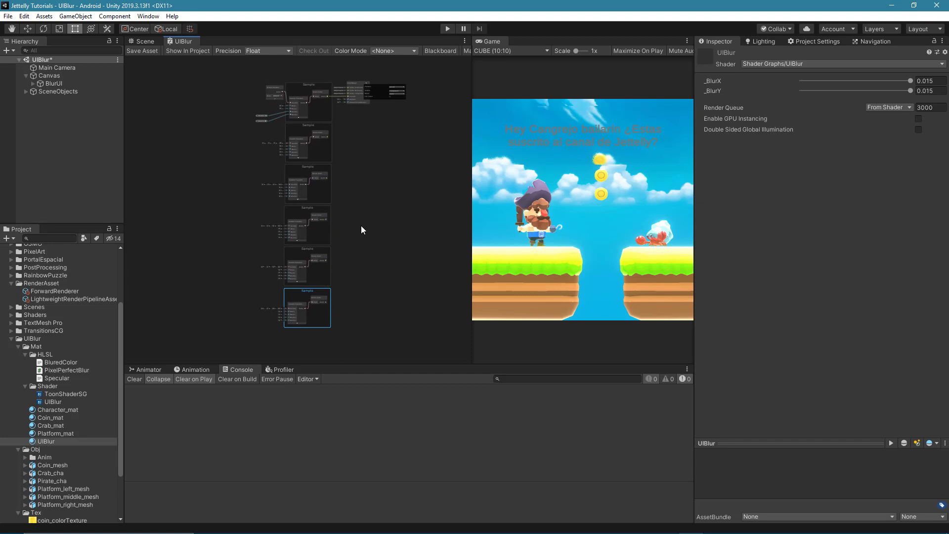
left_click(362, 226)
Move the Screen Position node down beside the stacked Sample groups
scroll(277, 139, "up", 2)
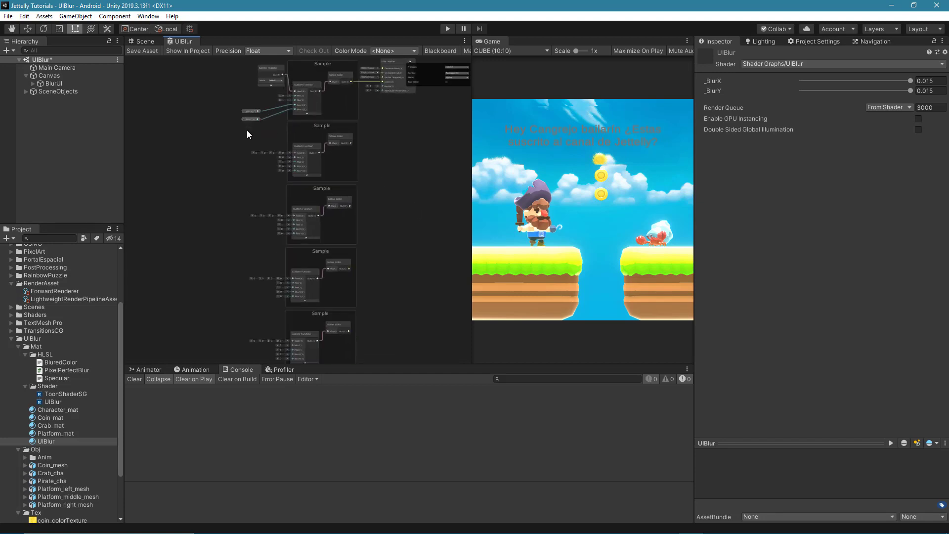
scroll(277, 149, "up", 2)
scroll(298, 170, "up", 1)
left_click_drag(319, 64, 218, 240)
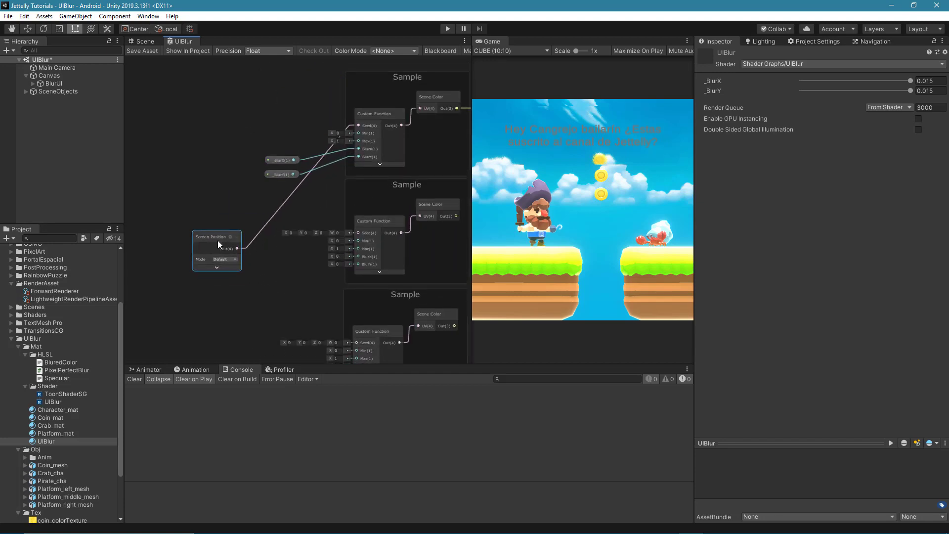
Connect Screen Position's Out(4) to the Seed input of each Sample copy's Custom Function
middle_click_drag(217, 240, 217, 189)
left_click_drag(238, 198, 359, 181)
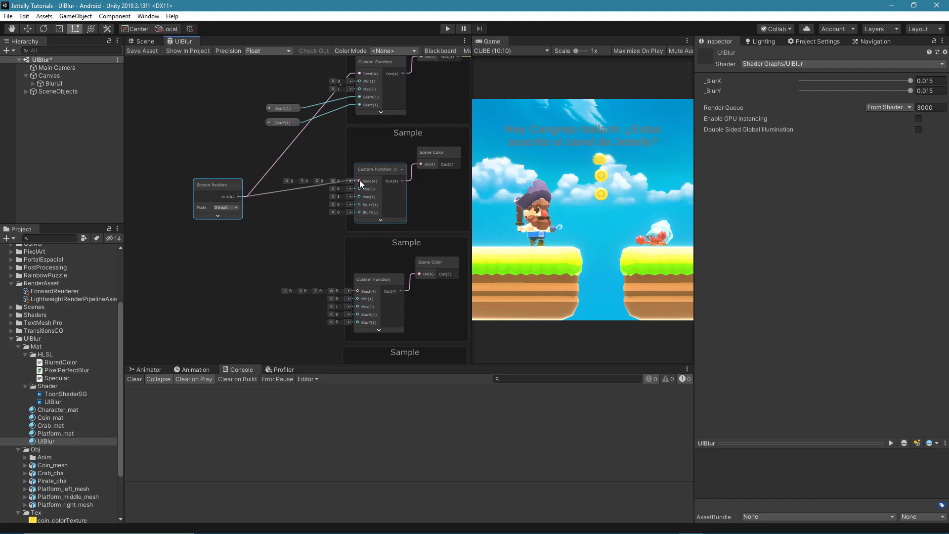
left_click_drag(238, 197, 357, 291)
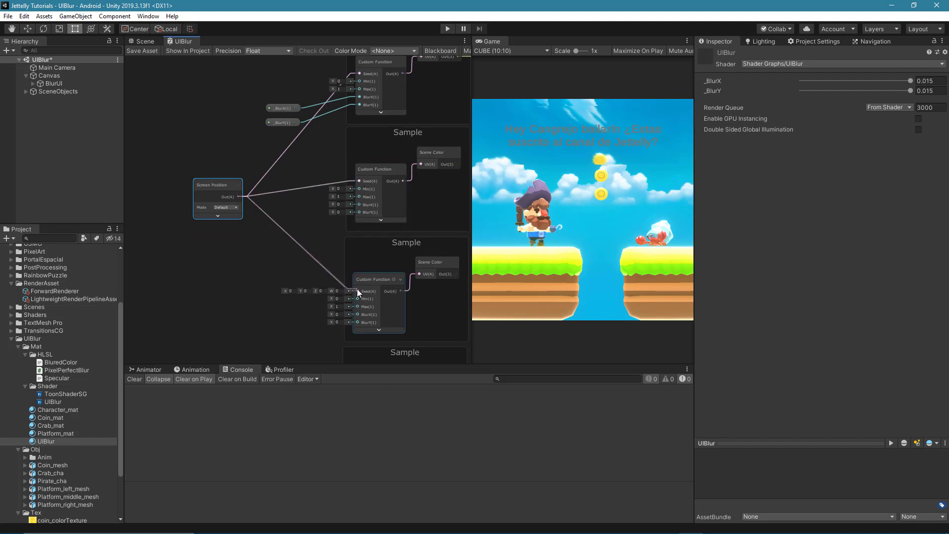
left_click_drag(215, 187, 205, 271)
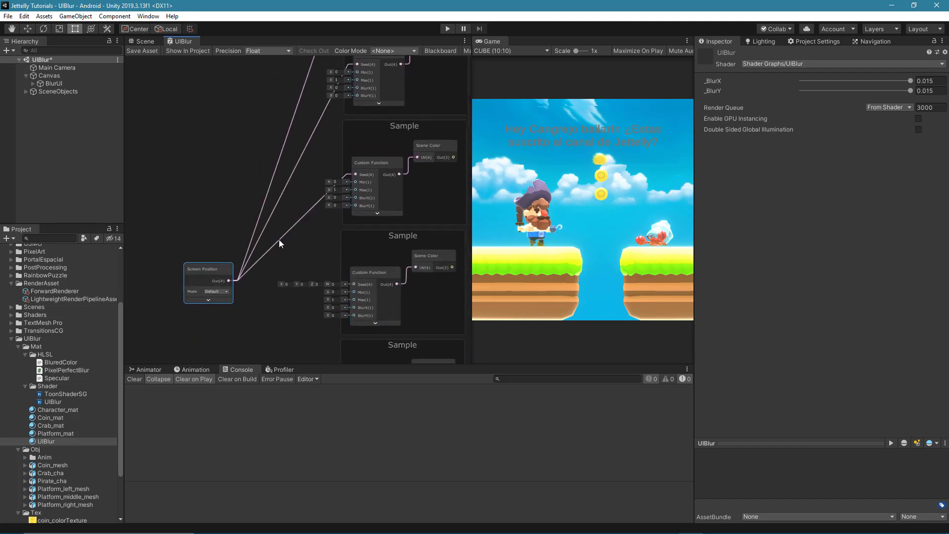
key("ctrl+z")
left_click_drag(225, 149, 347, 152)
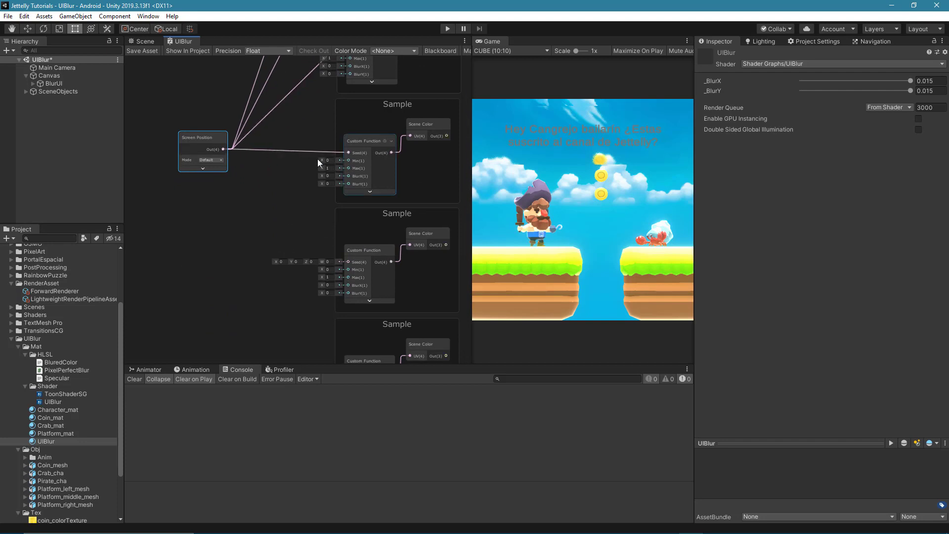
left_click_drag(224, 149, 348, 261)
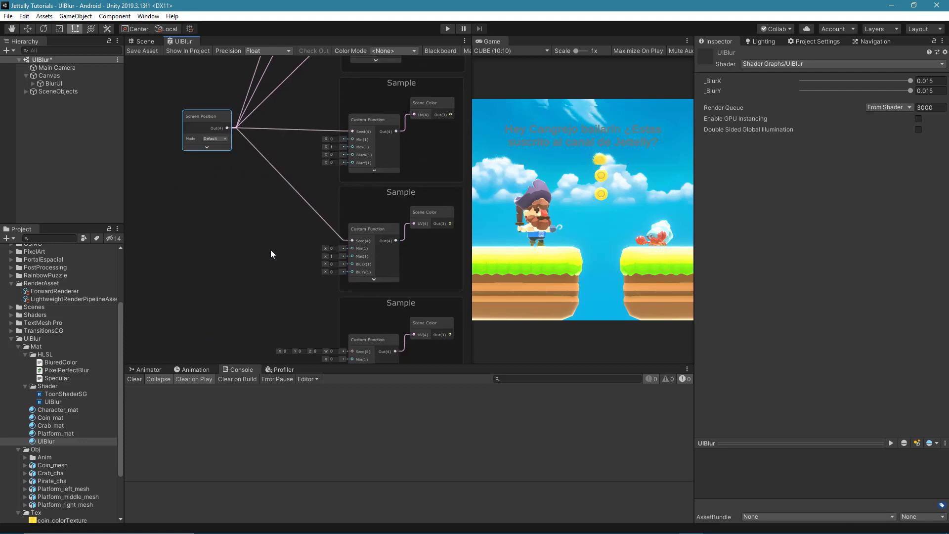
mouse_move(227, 92)
left_mouse_down()
mouse_move(320, 291)
mouse_move(351, 315)
left_mouse_up()
Frame the whole graph and select the _BlurX and _BlurY property nodes
scroll(351, 292, "down", 1)
scroll(266, 245, "down", 1)
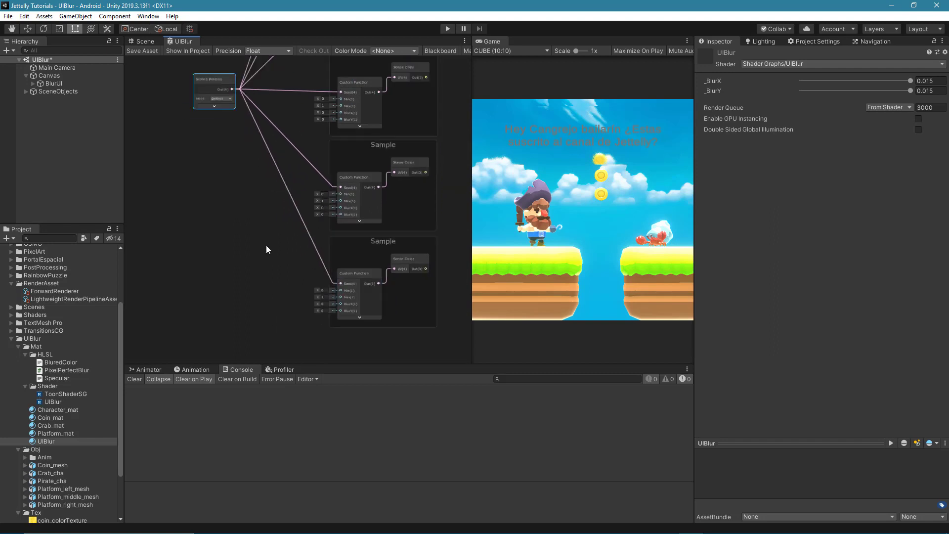
key("a")
scroll(287, 130, "up", 1)
mouse_move(247, 101)
left_mouse_down()
mouse_move(295, 124)
mouse_move(283, 180)
mouse_move(403, 120)
left_mouse_up()
scroll(283, 180, "up", 5)
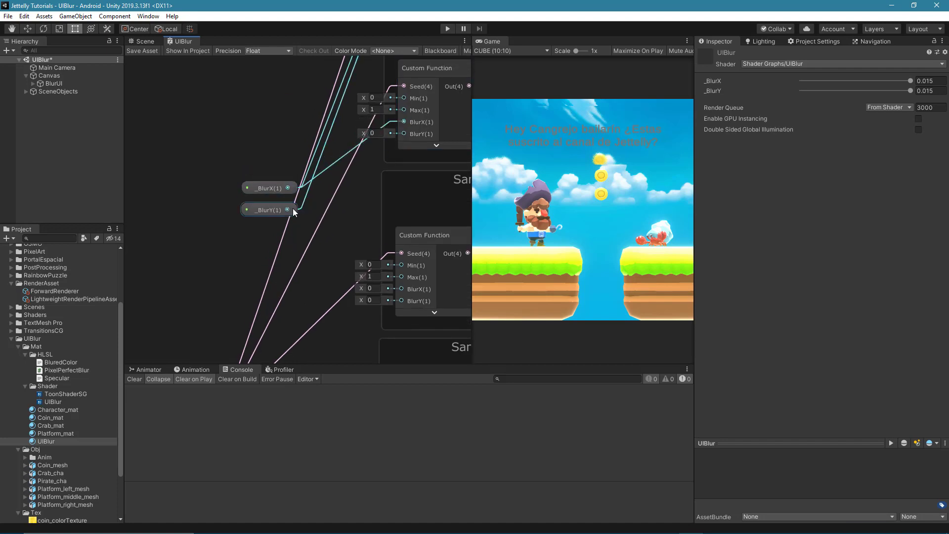
Reposition the _BlurX and _BlurY nodes and begin wiring them to Custom Function blur inputs
left_click_drag(288, 210, 404, 133)
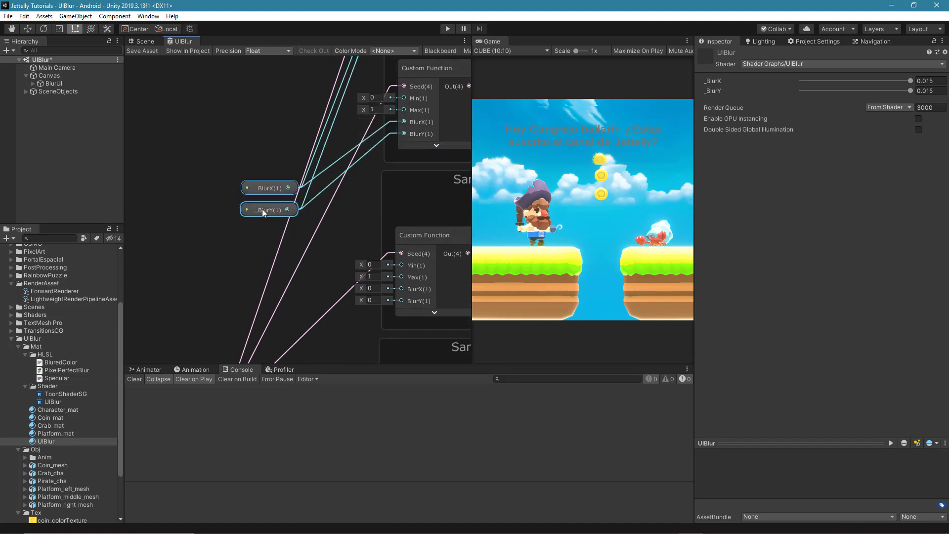
mouse_move(263, 211)
left_mouse_down()
mouse_move(192, 217)
mouse_move(401, 288)
left_mouse_up()
left_click(239, 243)
left_click_drag(217, 216, 395, 301)
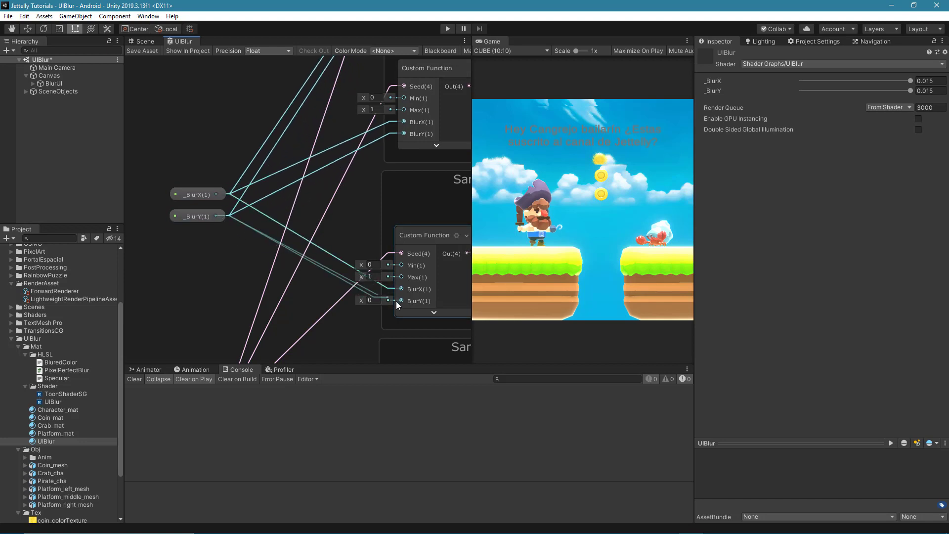
scroll(291, 317, "down", 3)
middle_click_drag(292, 317, 280, 208)
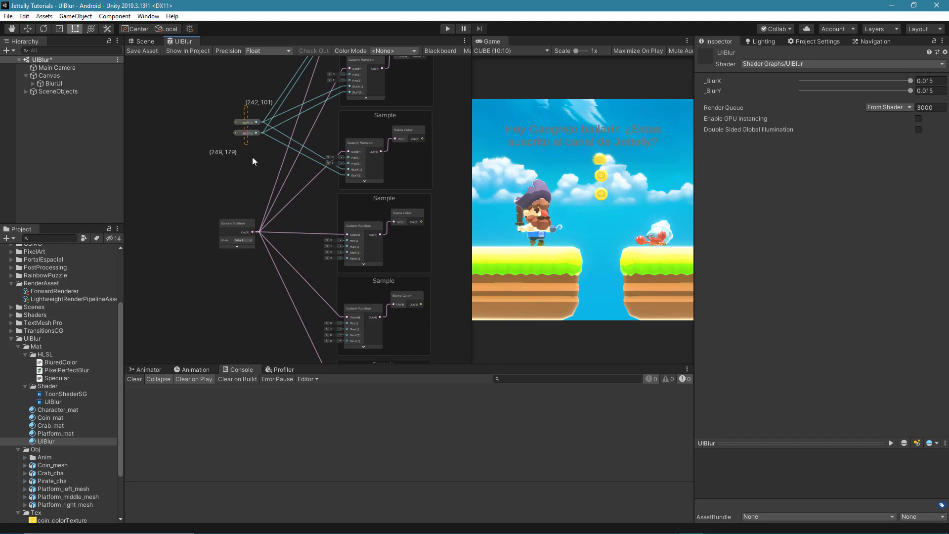
mouse_move(253, 161)
left_mouse_down()
mouse_move(230, 111)
mouse_move(240, 301)
mouse_move(393, 179)
left_mouse_up()
scroll(240, 301, "up", 3)
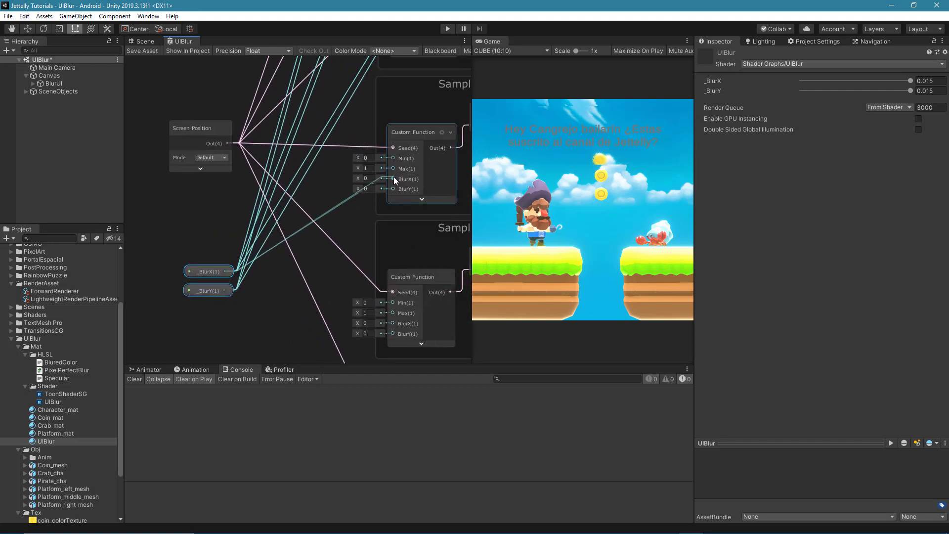
left_click_drag(224, 290, 393, 189)
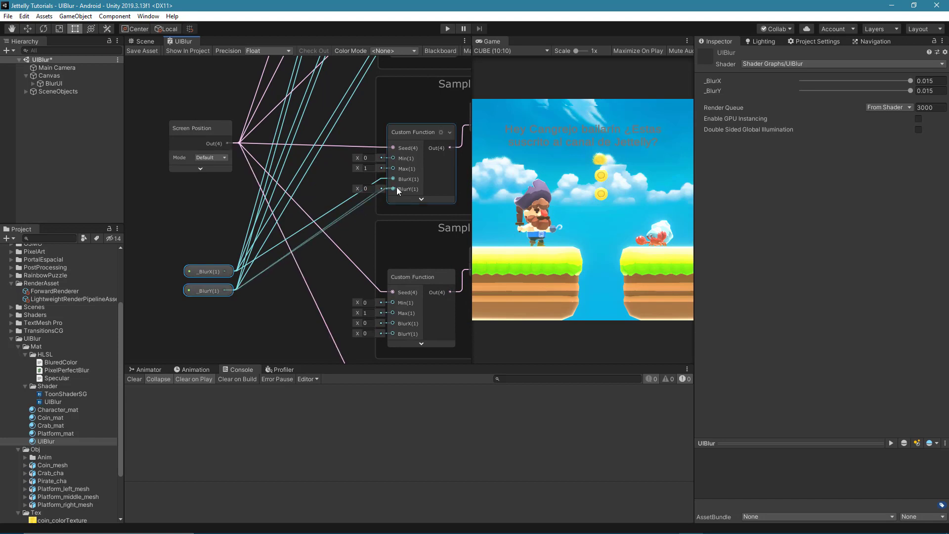
key("ctrl+z")
key("ctrl+z")
key("ctrl+z")
Connect _BlurX and _BlurY to the BlurX and BlurY inputs of the upper and lower Custom Functions
left_click_drag(231, 114, 396, 165)
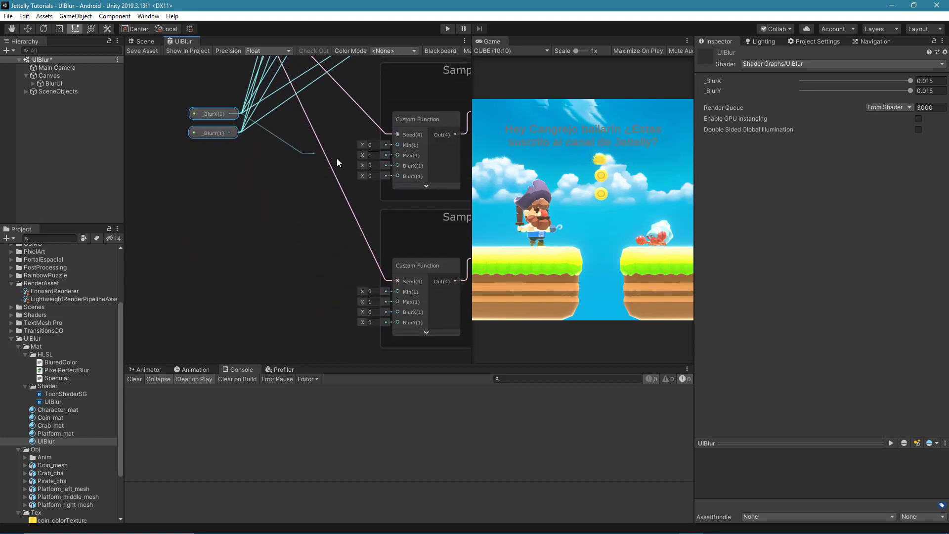
left_click_drag(230, 133, 395, 176)
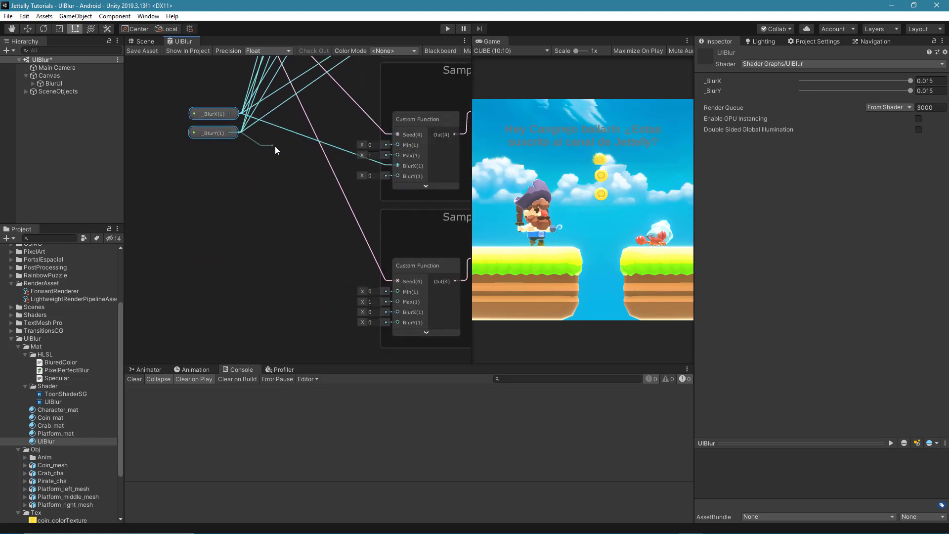
left_click_drag(230, 113, 396, 313)
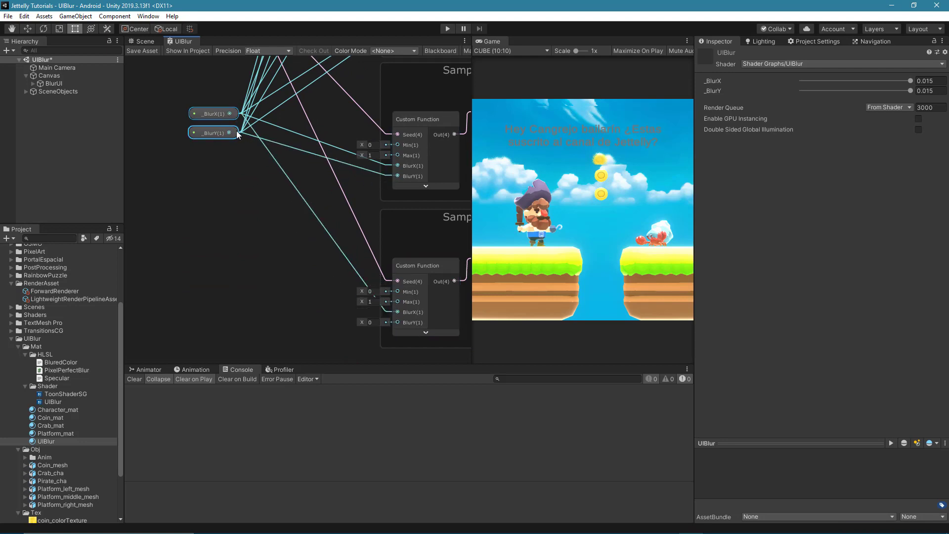
left_click_drag(229, 133, 396, 302)
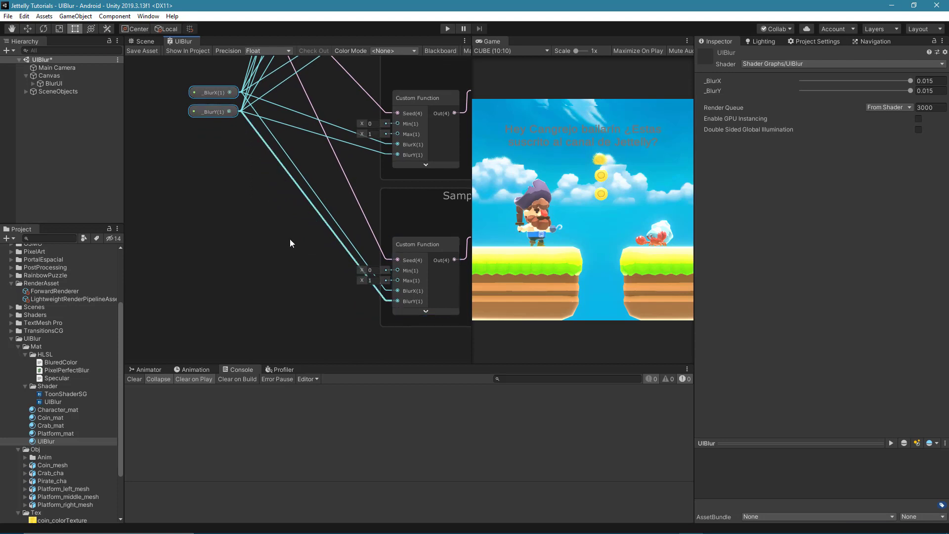
scroll(277, 190, "down", 5)
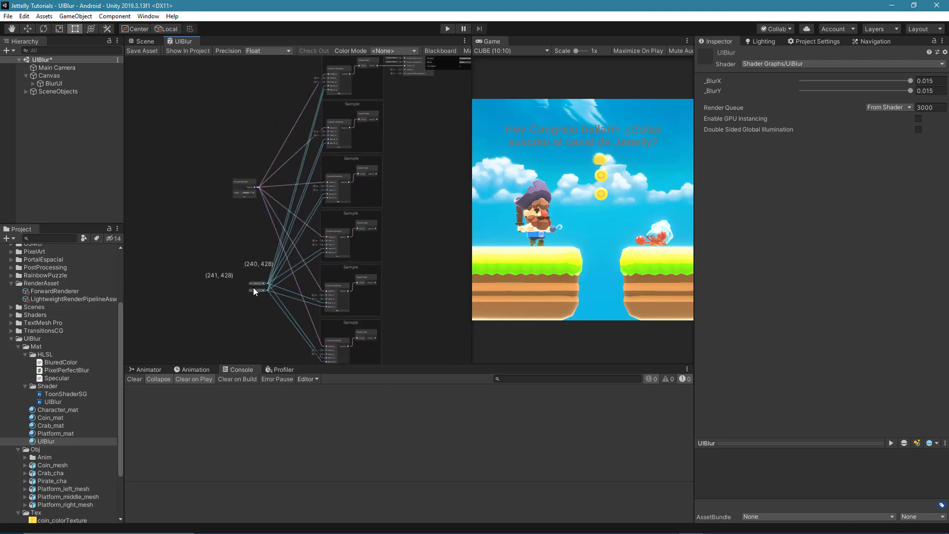
left_click_drag(254, 287, 239, 214)
key("a")
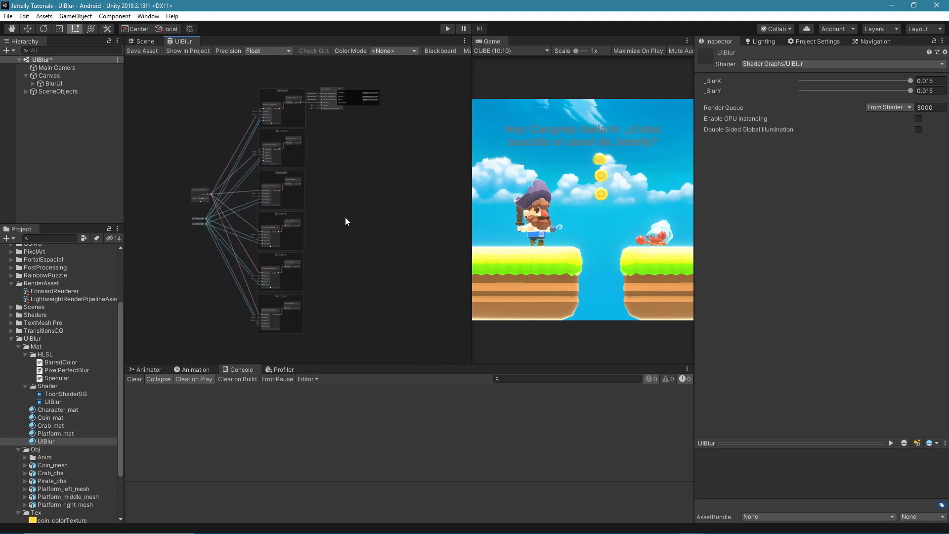
scroll(193, 114, "up", 3)
scroll(244, 135, "up", 5)
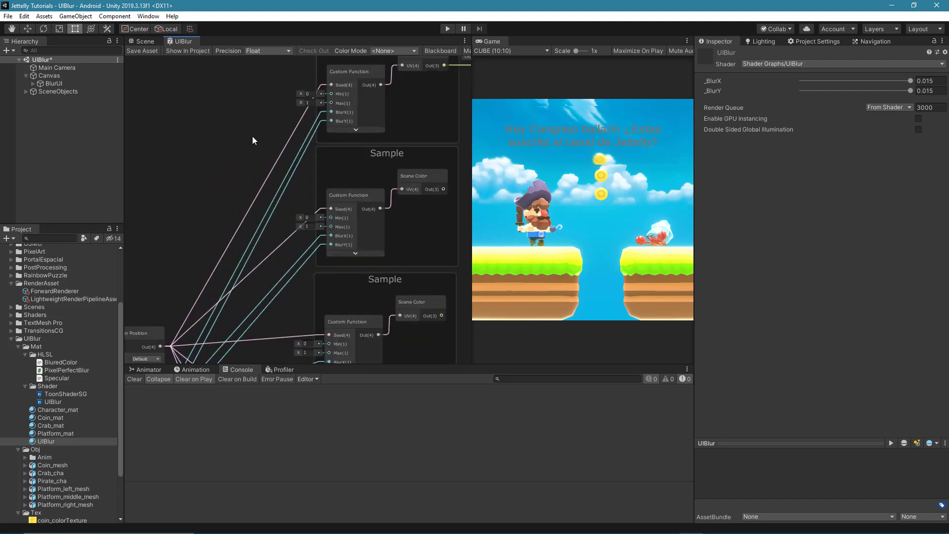
Set the second and third Custom Functions' Min/Max ranges to 1–2 and 2–3
left_click(307, 93)
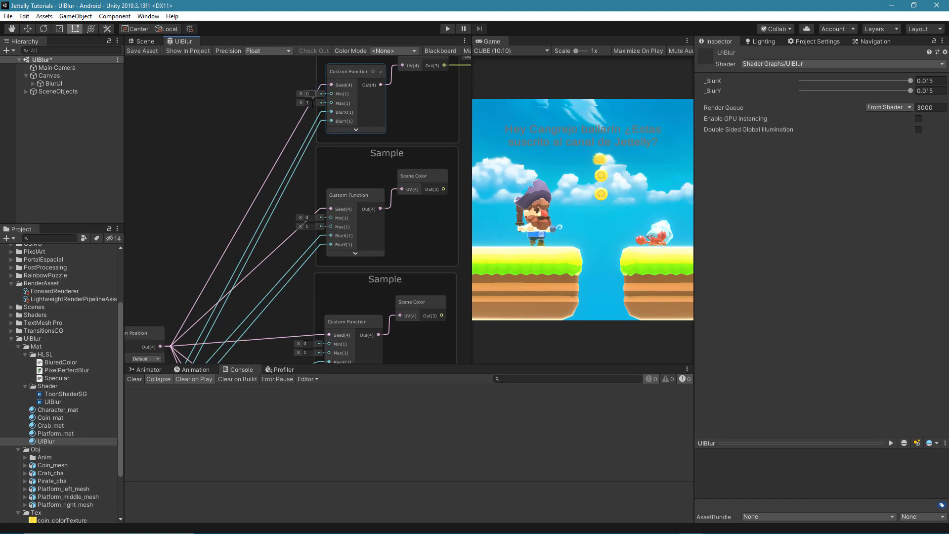
left_click(316, 220)
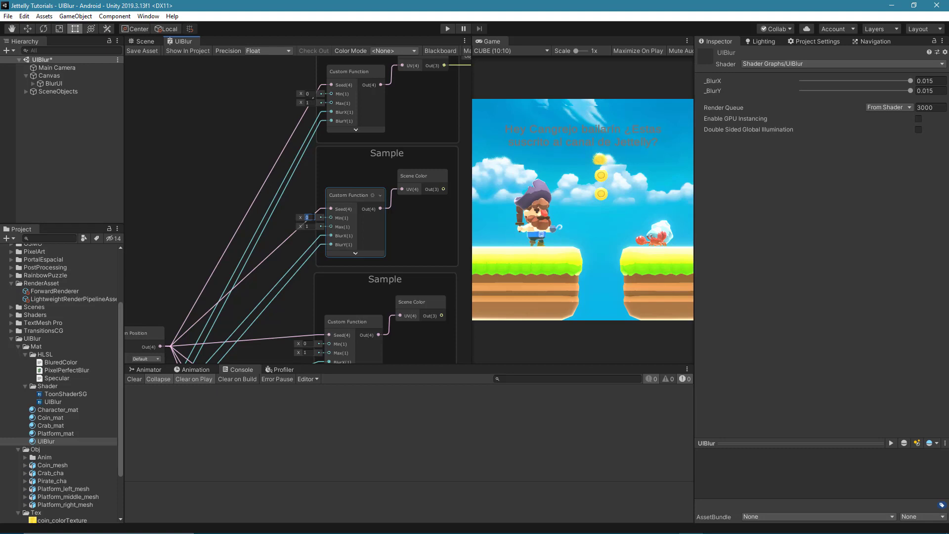
type("1")
key("Tab")
type("2")
left_click(289, 256)
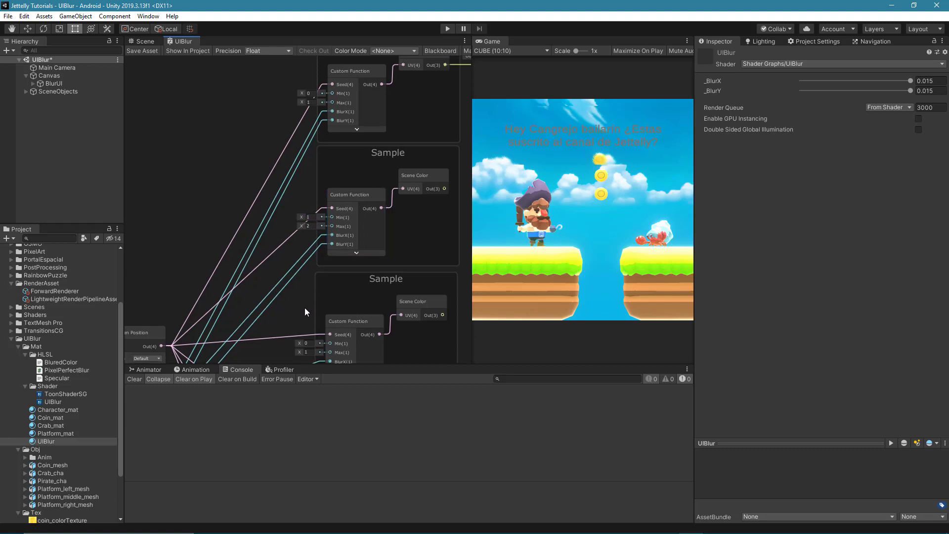
middle_click_drag(304, 311, 304, 189)
left_click(304, 192)
type("2")
key("Tab")
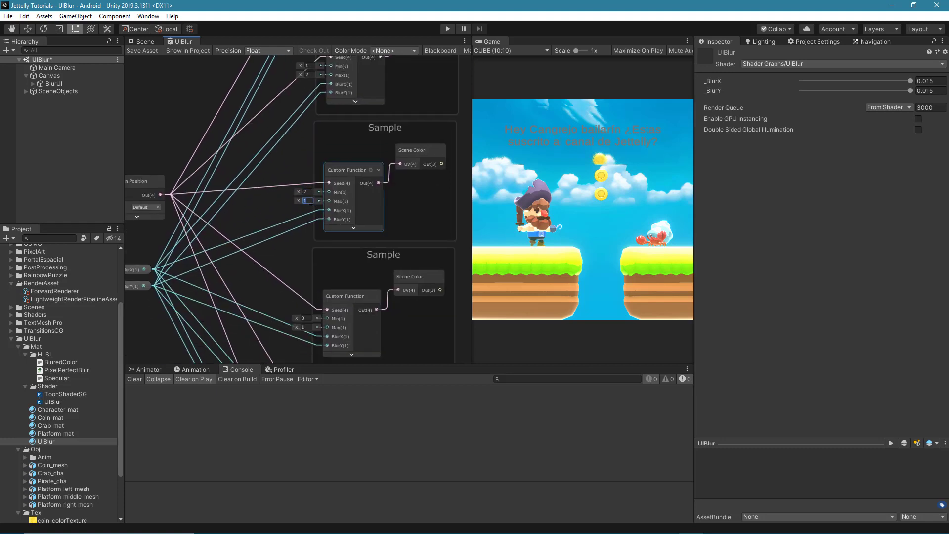
type("3")
left_click(301, 251)
Set the remaining Custom Functions' Min/Max ranges to 3–4, 4–5 and 5–6
middle_click_drag(300, 287, 298, 163)
left_click(304, 195)
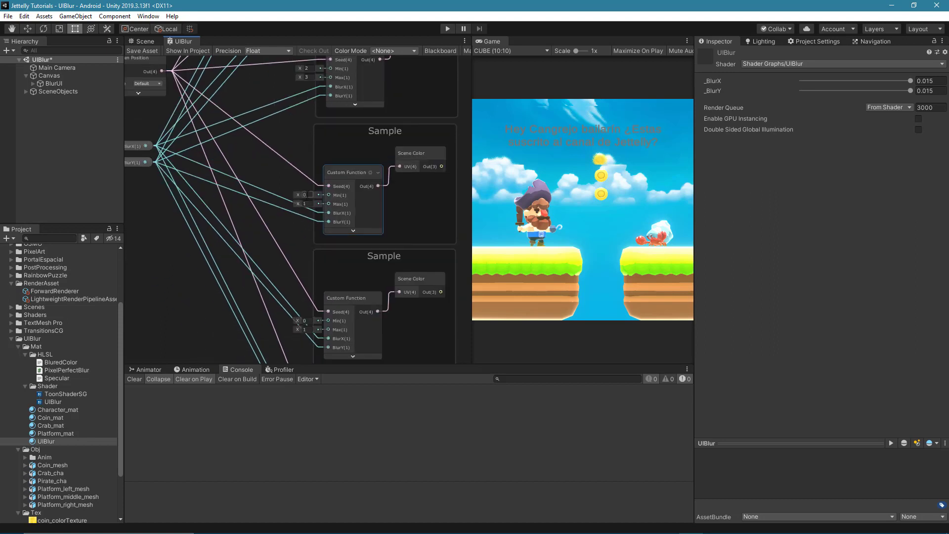
type("3")
key("Tab")
type("4")
middle_click_drag(309, 320, 312, 192)
left_click(312, 191)
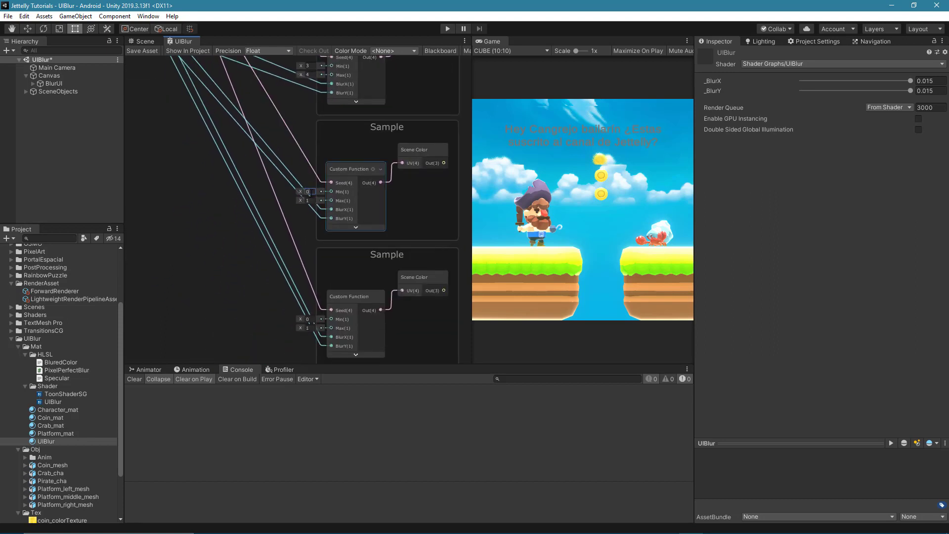
type("4")
key("Tab")
type("5")
middle_click_drag(305, 218, 297, 121)
left_click(300, 221)
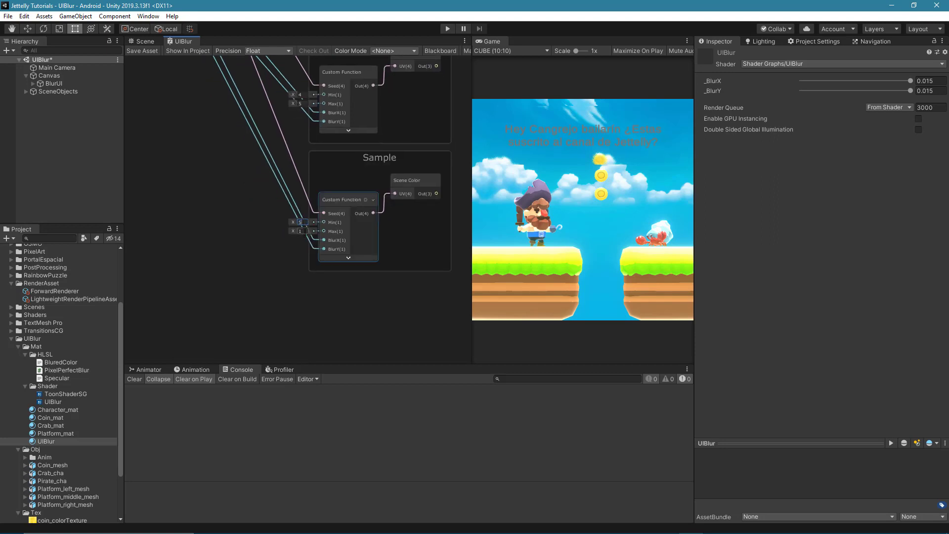
key("Tab")
left_click(298, 254)
key("f")
scroll(407, 222, "down", 3)
Delete the link from Scene Color into the Unlit Master's Color input
scroll(422, 148, "down", 3)
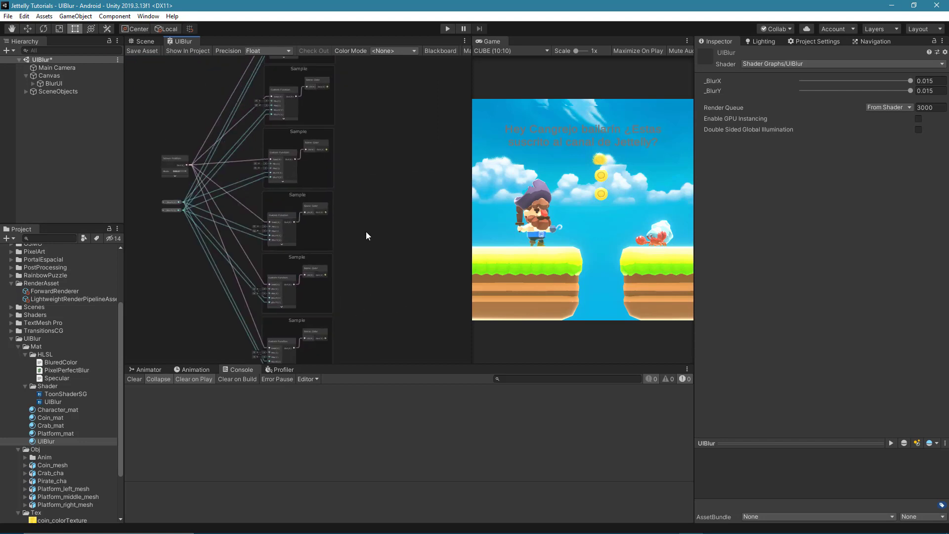
scroll(366, 232, "down", 3)
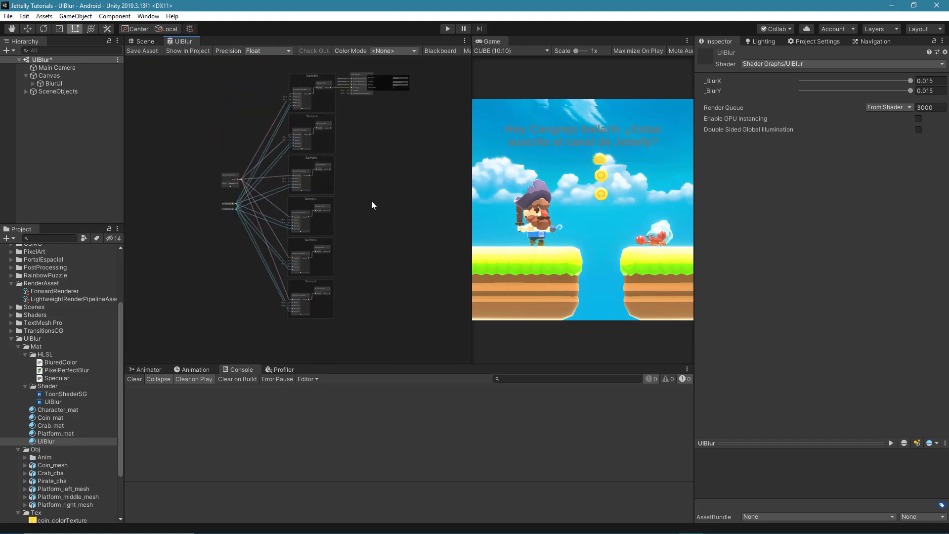
scroll(377, 154, "up", 1)
scroll(335, 106, "up", 2)
scroll(345, 177, "up", 2)
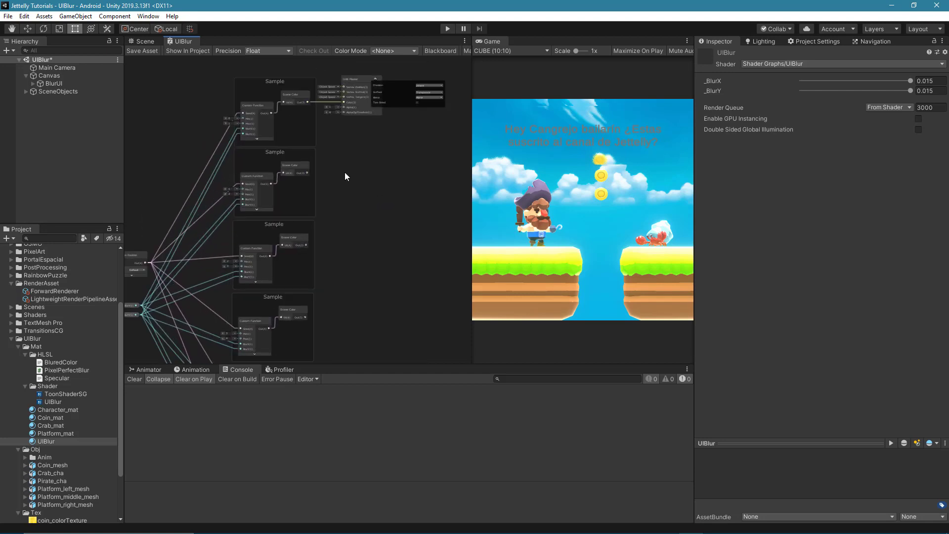
left_click(318, 101)
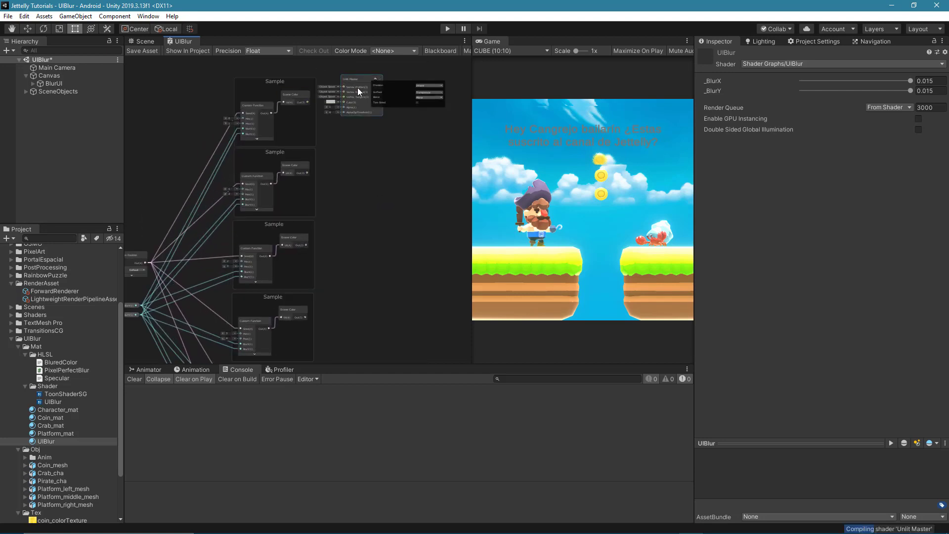
key("Delete")
Add an Add node summing the first two Scene Color outputs
scroll(396, 90, "up", 1)
scroll(357, 154, "up", 1)
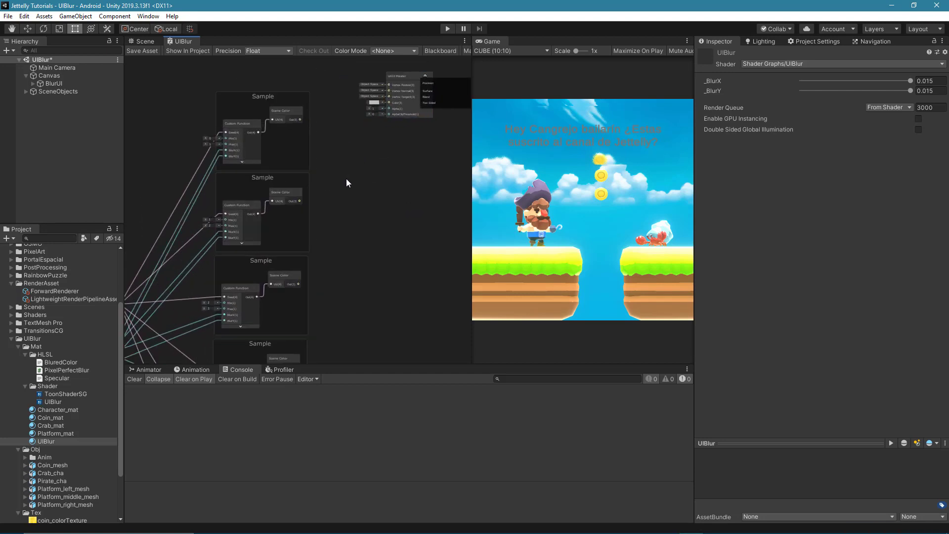
key("space")
type("add")
key("Return")
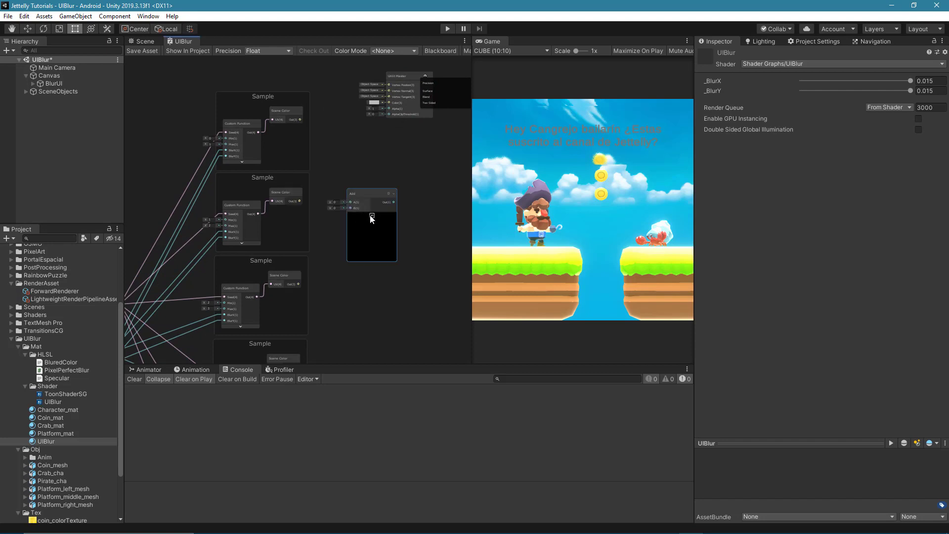
left_click(371, 216)
scroll(345, 173, "up", 2)
left_click_drag(361, 183, 350, 155)
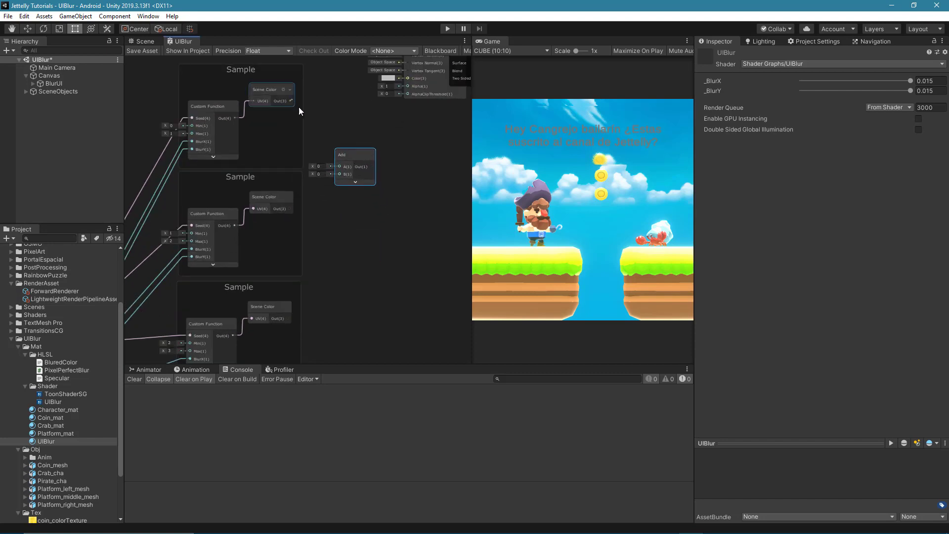
left_click_drag(291, 101, 340, 166)
left_click_drag(290, 209, 344, 174)
scroll(343, 210, "down", 2)
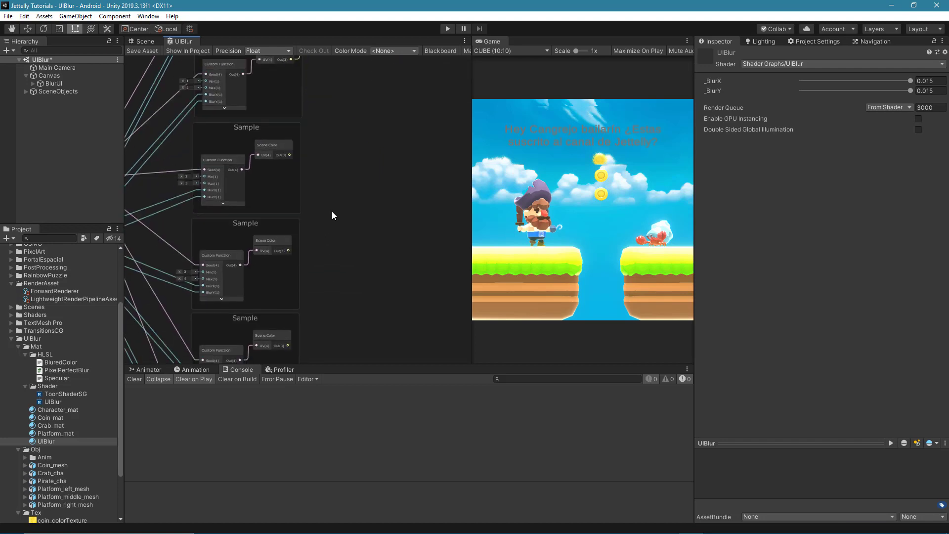
Create another Add node for the next Scene Color pair, then delete it as misplaced
right_click(332, 211)
left_click(346, 217)
type("add")
key("Return")
mouse_move(350, 221)
left_mouse_down()
mouse_move(345, 160)
mouse_move(332, 172)
left_mouse_up()
mouse_move(288, 250)
left_mouse_down()
mouse_move(331, 179)
mouse_move(324, 198)
left_mouse_up()
key("Delete")
scroll(345, 132, "down", 1)
Add a new Add node summing the next pair of Scene Color outputs
key("space")
type("add")
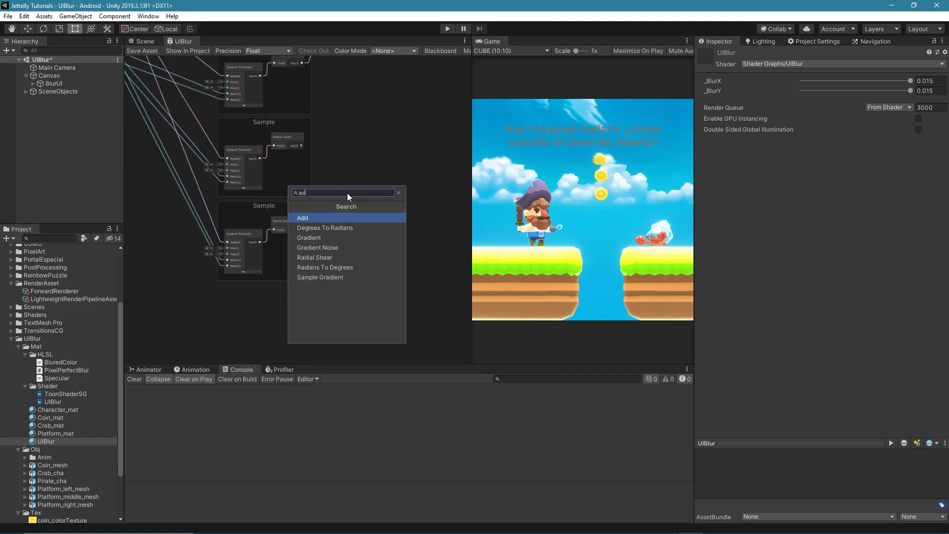
key("Return")
scroll(335, 194, "up", 2)
left_click_drag(292, 130, 356, 224)
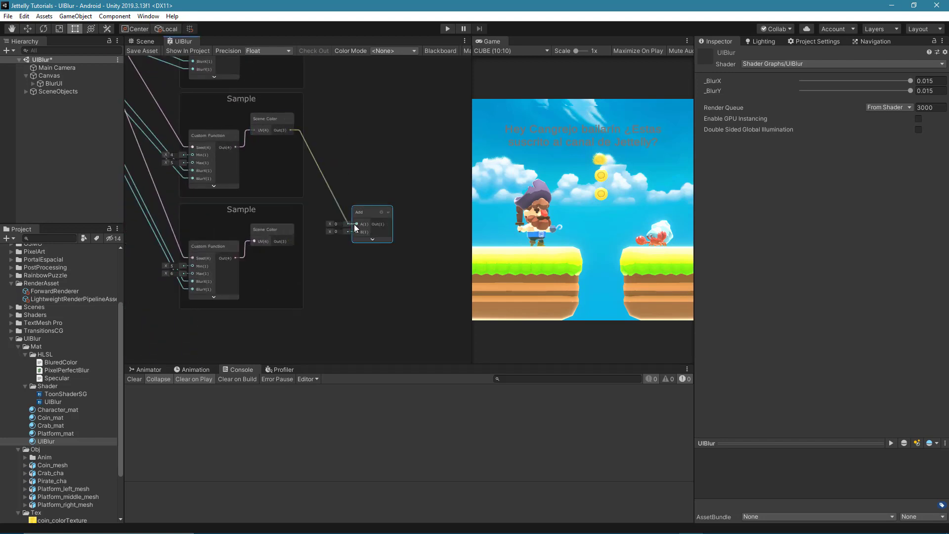
mouse_move(290, 241)
left_mouse_down()
mouse_move(356, 231)
mouse_move(334, 181)
left_mouse_up()
scroll(346, 183, "down", 3)
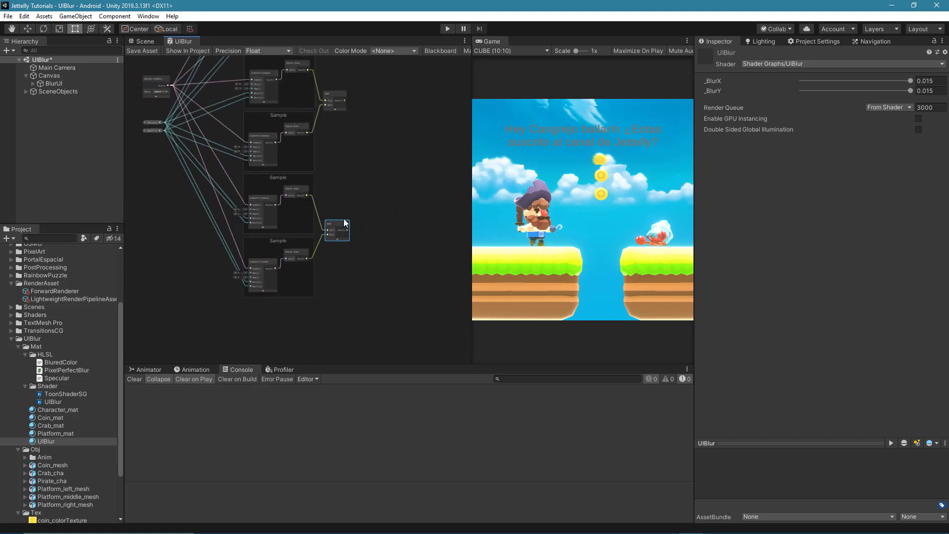
scroll(362, 186, "down", 2)
Duplicate an Add node and feed it the upper and lower pair sums
key("ctrl+d")
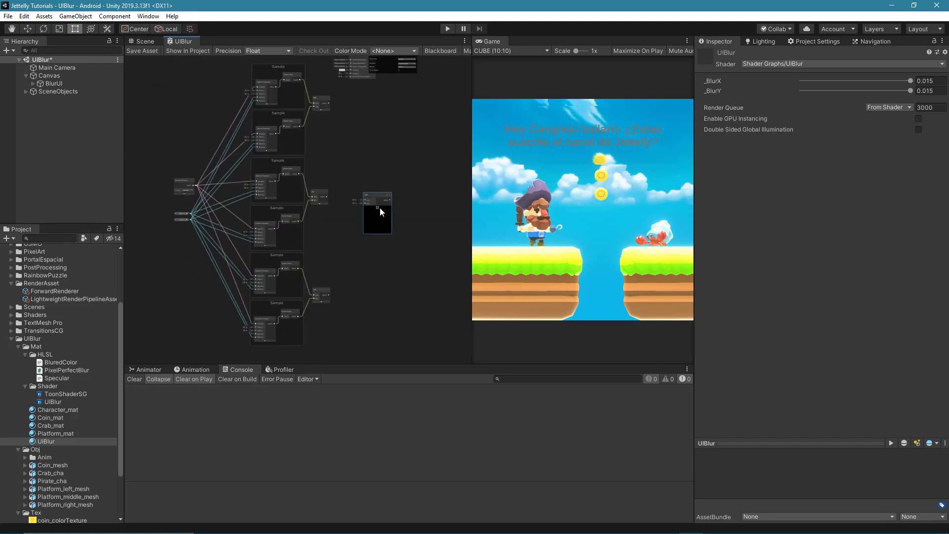
scroll(379, 206, "up", 2)
scroll(366, 141, "up", 2)
left_click_drag(366, 301, 332, 174)
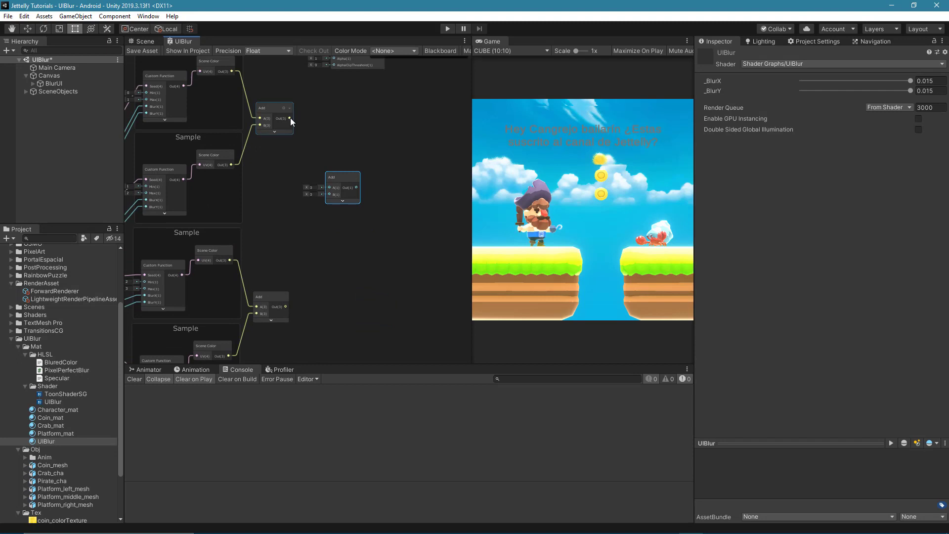
left_click_drag(289, 118, 329, 187)
left_click_drag(286, 306, 329, 195)
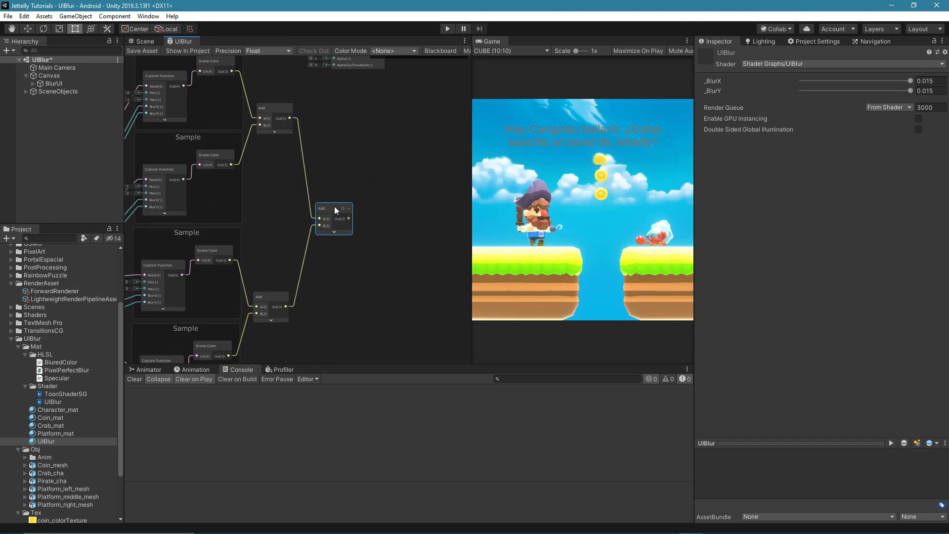
scroll(358, 291, "down", 1)
scroll(358, 293, "down", 2)
Create the final Add node and wire the upper and lower Add results into it
key("space")
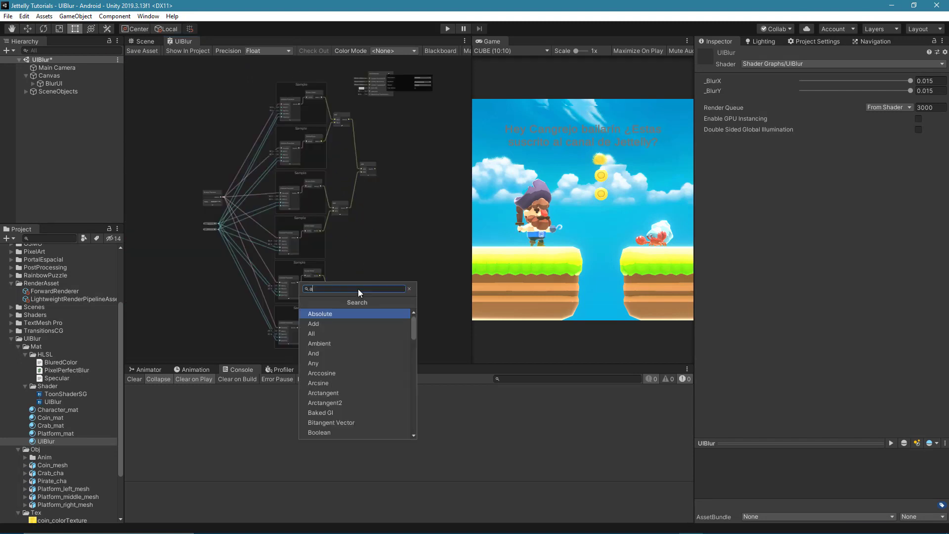
type("add")
key("Return")
scroll(357, 292, "up", 2)
scroll(354, 304, "up", 1)
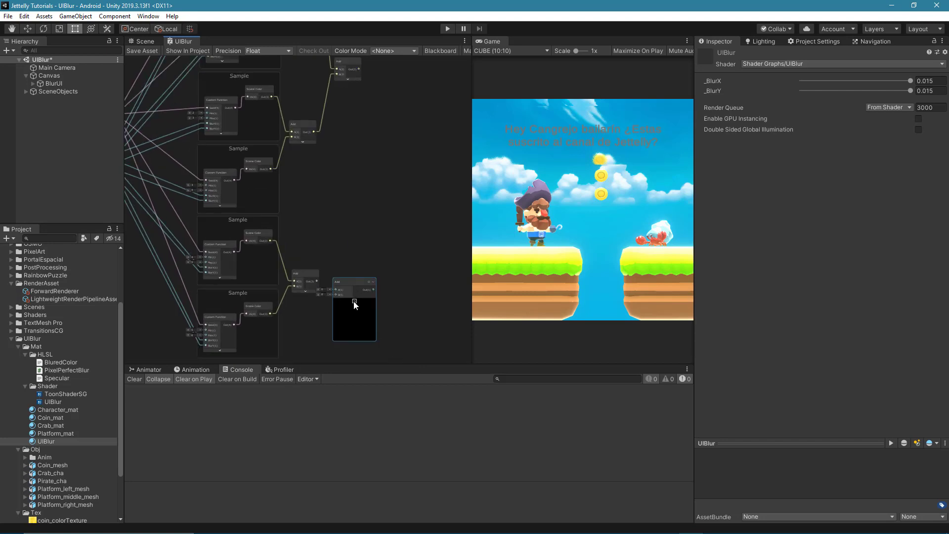
left_click(354, 300)
left_click_drag(349, 281, 383, 204)
scroll(356, 257, "up", 3)
left_click_drag(291, 296, 392, 176)
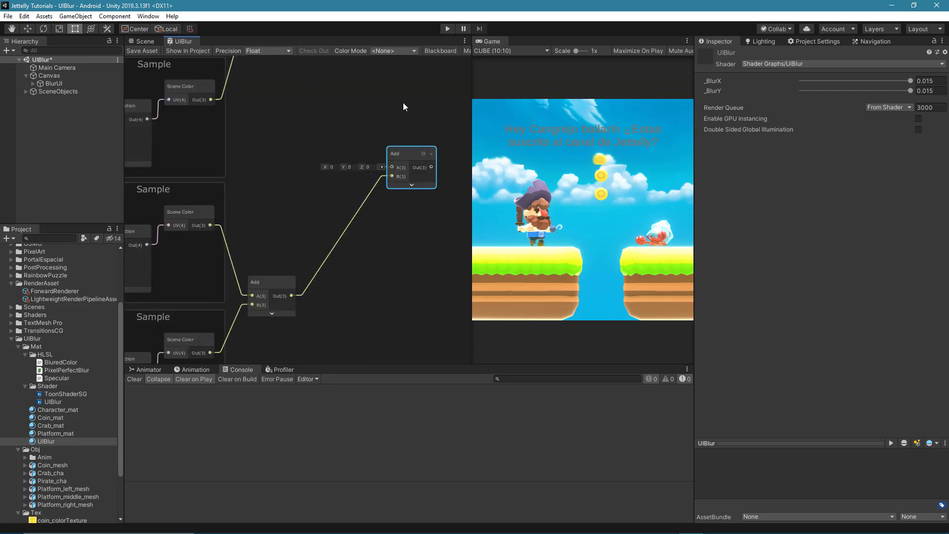
middle_click_drag(402, 102, 337, 253)
left_click_drag(300, 79, 326, 288)
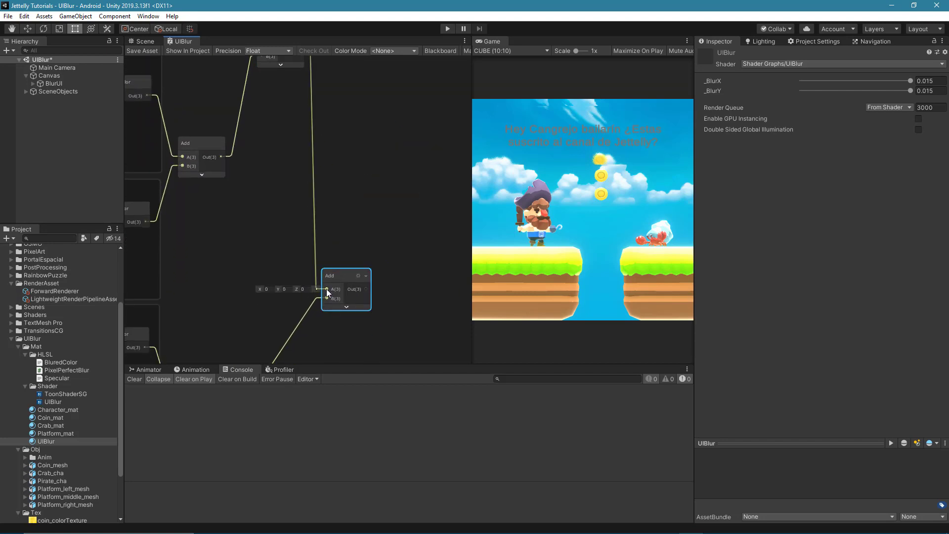
Move the Unlit Master node beside the final Add
middle_click_drag(326, 289, 355, 126)
scroll(340, 194, "down", 4)
scroll(366, 212, "down", 2)
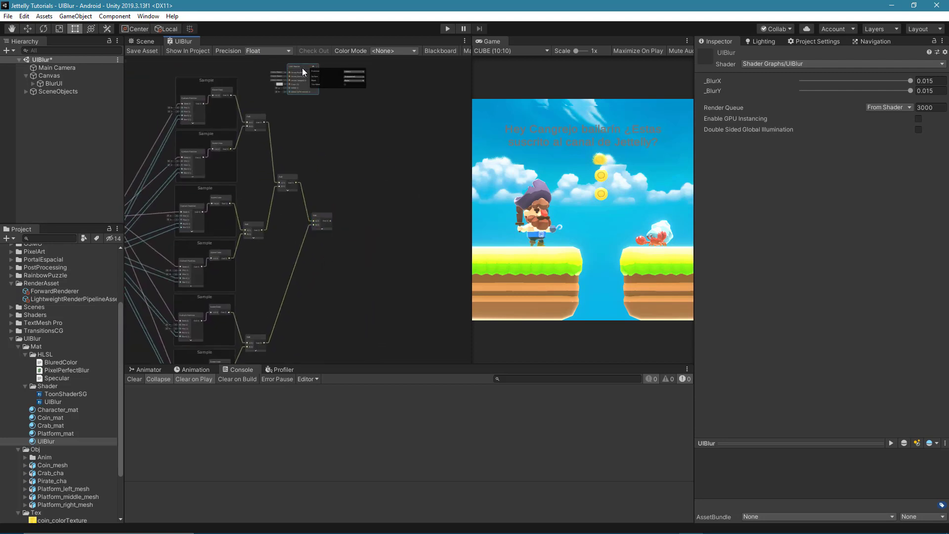
left_click_drag(302, 72, 377, 214)
scroll(322, 285, "up", 2)
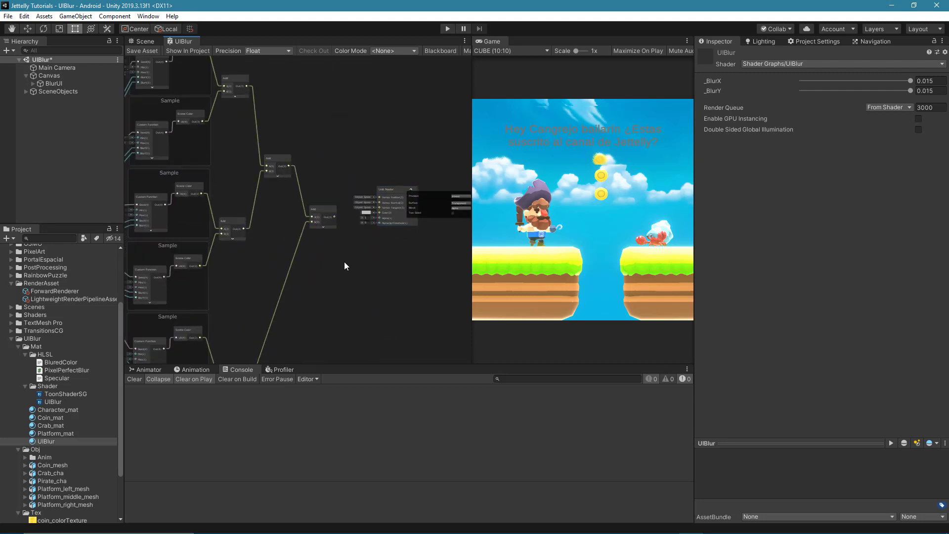
scroll(345, 266, "up", 3)
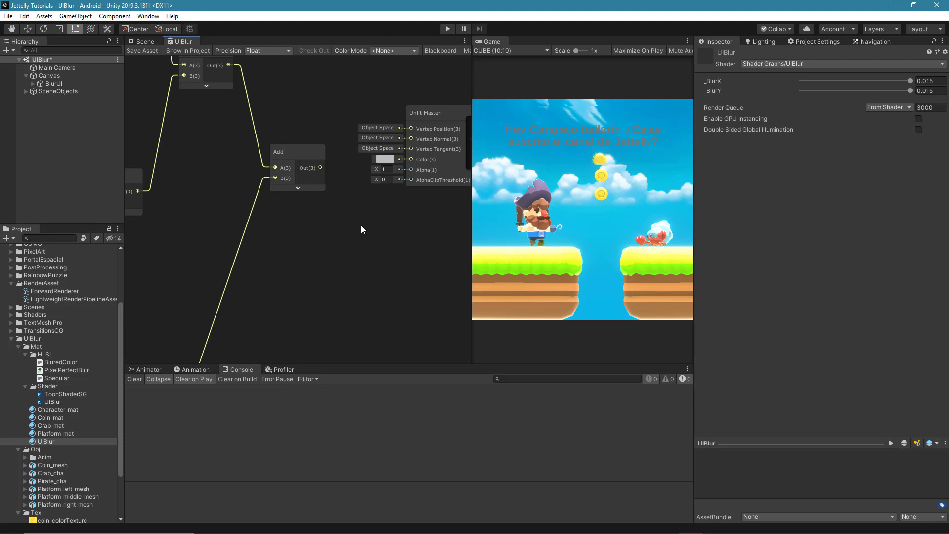
Add a Divide node fed by the final Add's summed colour in A
key("space")
type("divide")
key("Return")
left_click_drag(384, 248, 344, 212)
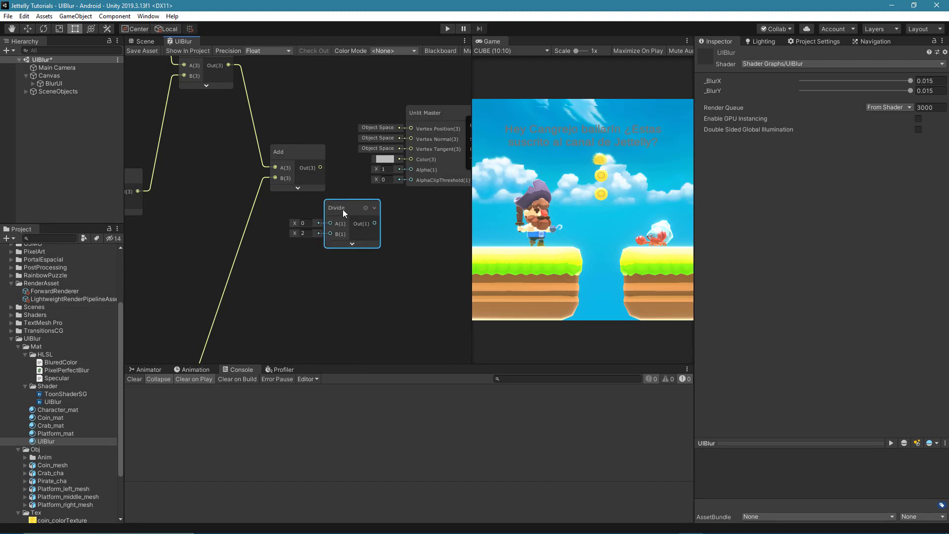
mouse_move(320, 168)
left_mouse_down()
mouse_move(330, 223)
mouse_move(355, 214)
left_mouse_up()
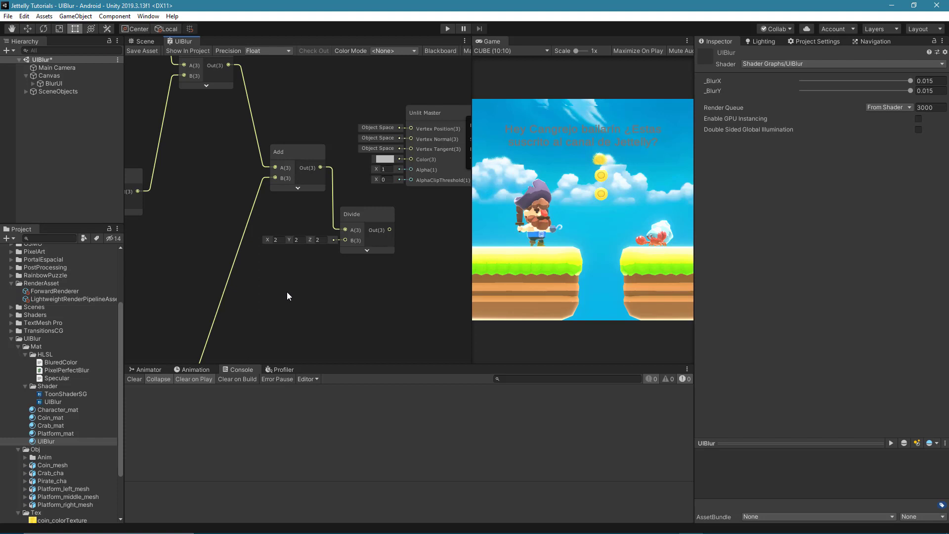
Add a Vector 1 node of 6 below the Divide for its B input
key("space")
type("vector")
key("Return")
mouse_move(302, 309)
left_mouse_down()
mouse_move(289, 273)
mouse_move(345, 240)
left_mouse_up()
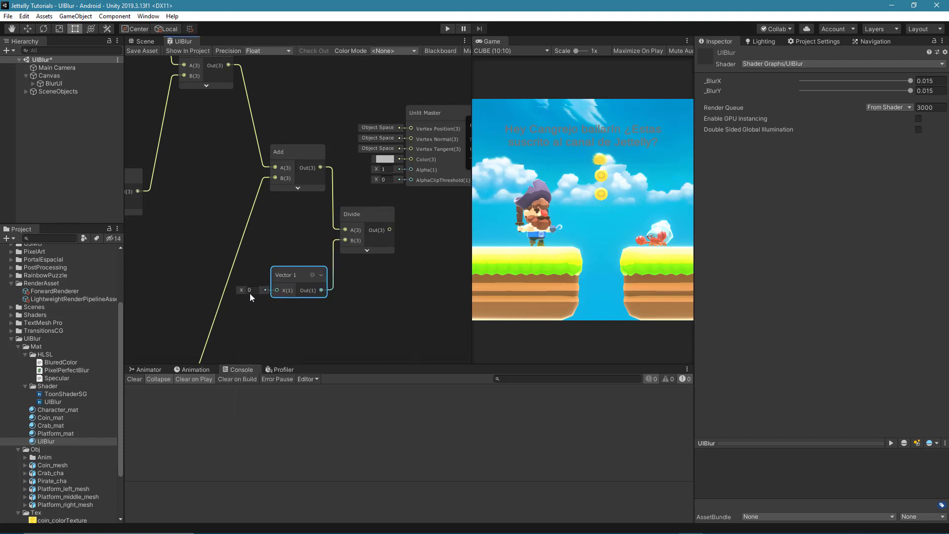
scroll(259, 301, "up", 1)
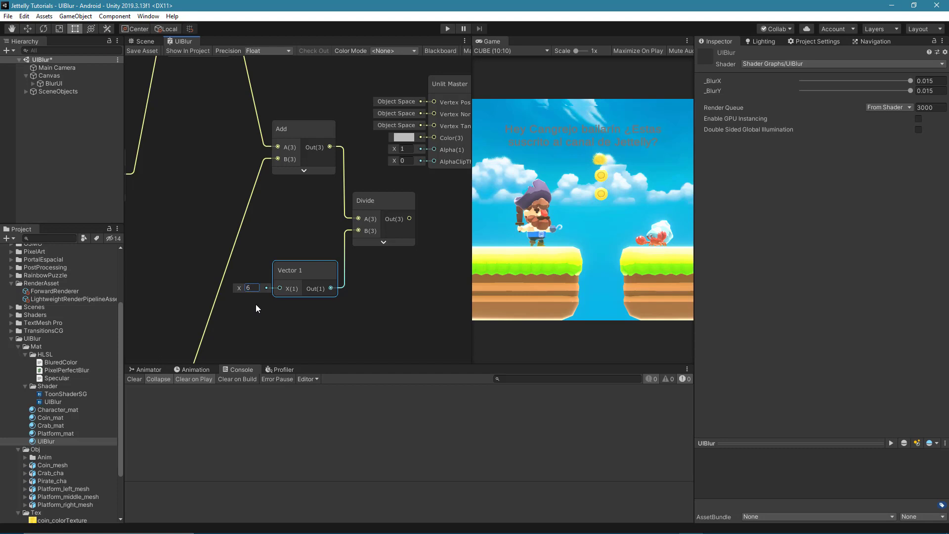
Wire the Divide output into the Unlit Master's Color and save the shader graph
middle_click_drag(420, 262, 293, 259)
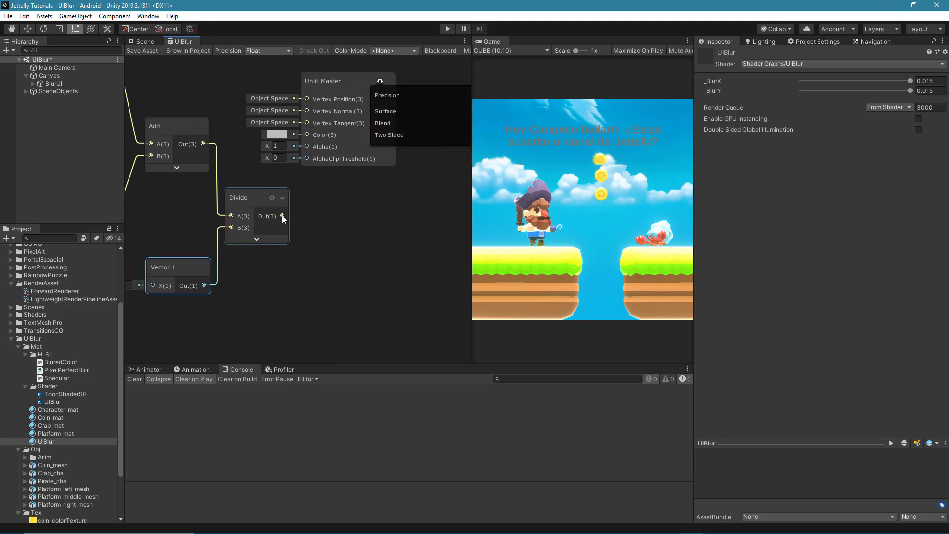
left_click_drag(283, 216, 307, 135)
left_click_drag(328, 83, 328, 131)
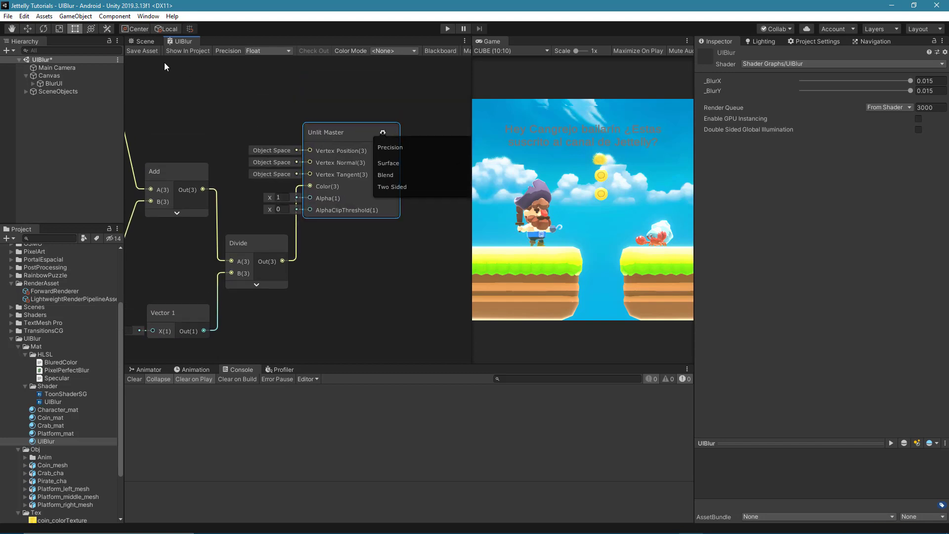
left_click(143, 51)
Select the UIBlur material in the Scene view and lower _BlurX to about 0.0095
left_click(143, 41)
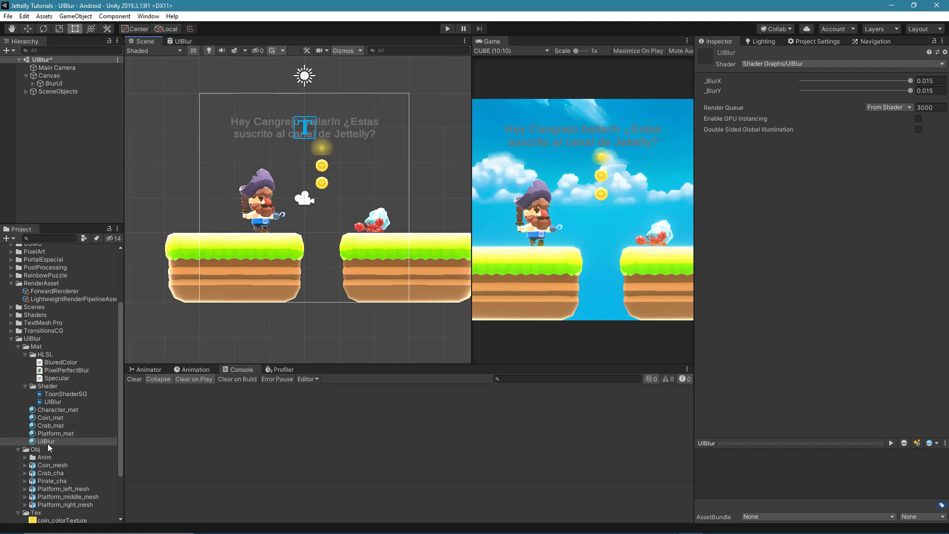
left_click(48, 443)
scroll(343, 135, "up", 2)
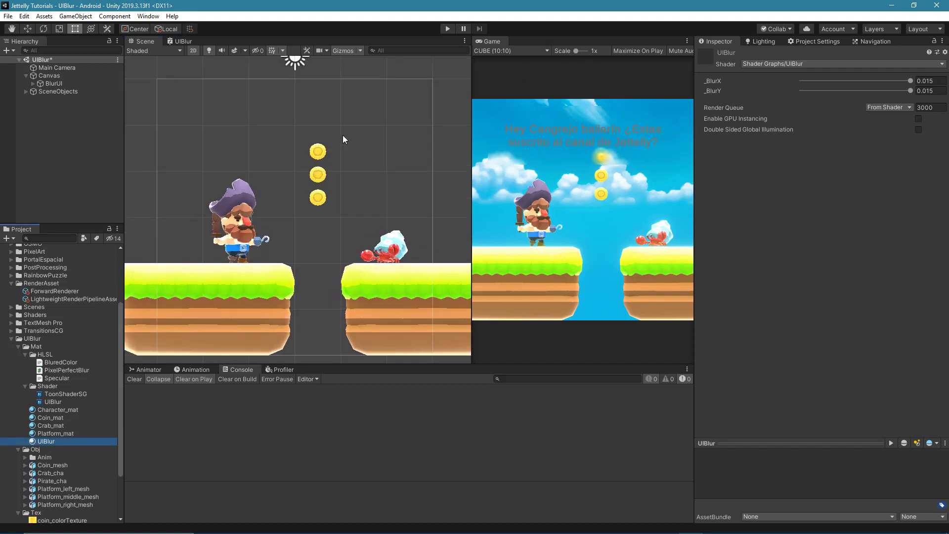
scroll(340, 158, "up", 2)
scroll(348, 166, "down", 2)
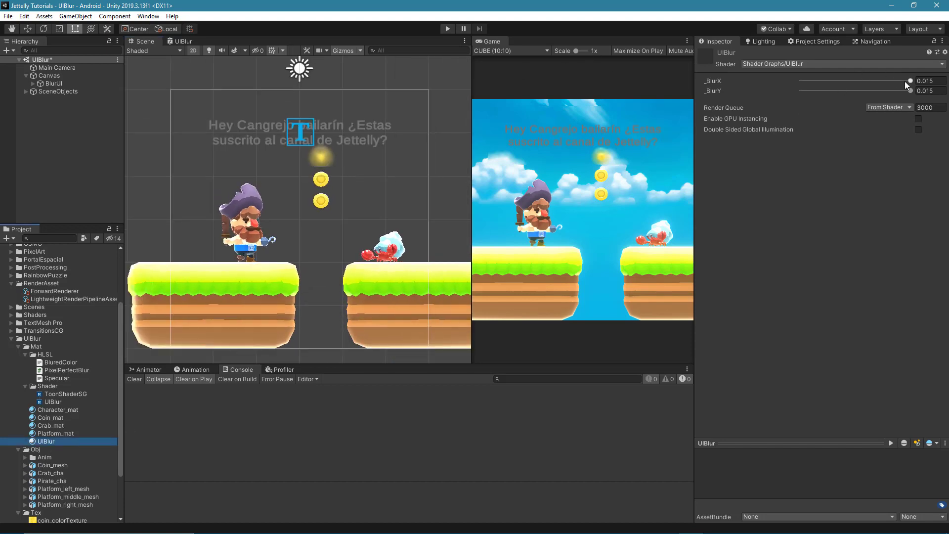
mouse_move(904, 81)
left_mouse_down()
mouse_move(871, 83)
mouse_move(914, 81)
mouse_move(768, 107)
mouse_move(946, 114)
left_mouse_up()
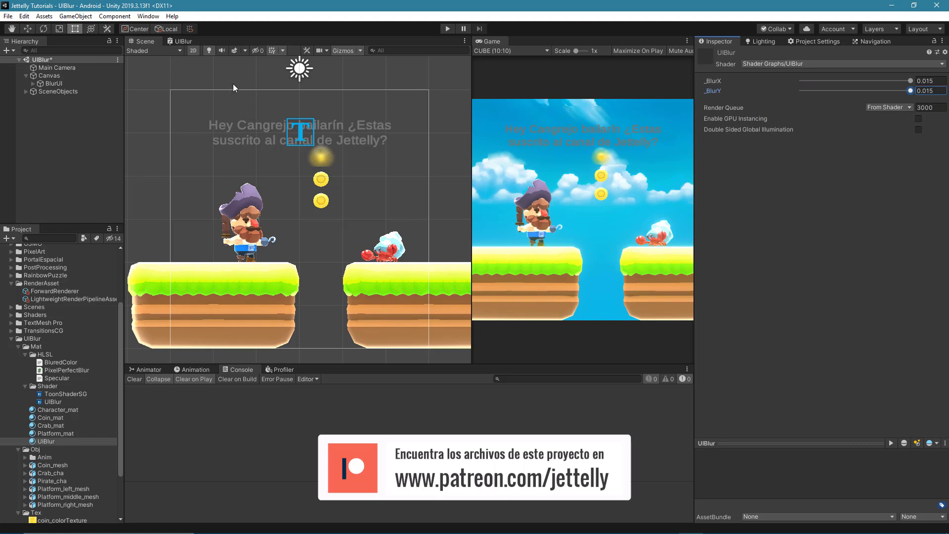
Extend the BlurUI panel down over the characters and set _BlurX and _BlurY to 0.01
left_click(47, 83)
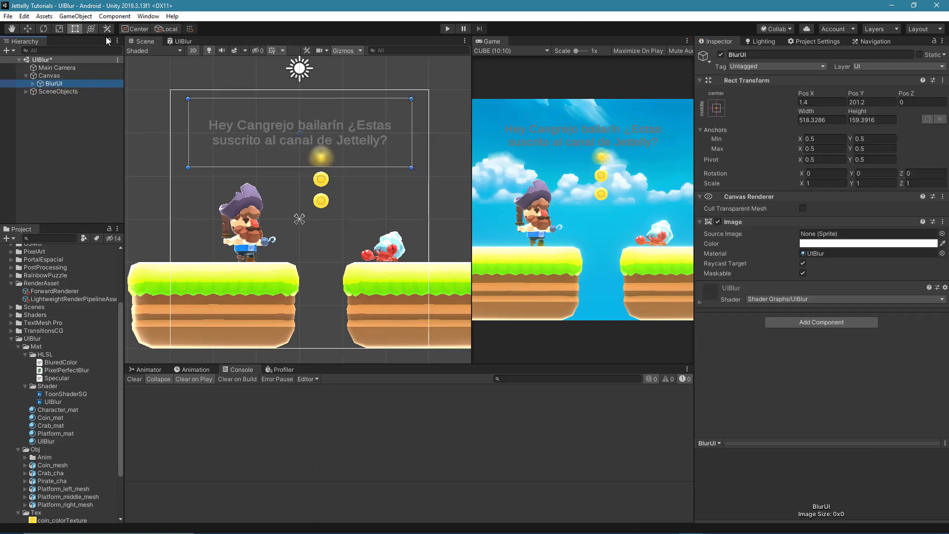
left_click_drag(299, 168, 298, 274)
left_click(46, 442)
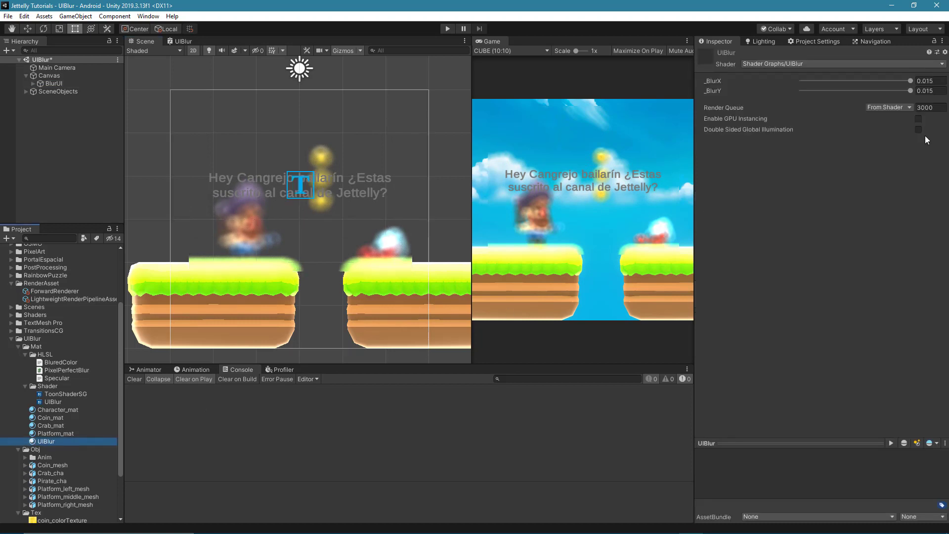
left_click(932, 81)
type("1")
left_click(929, 91)
type("1")
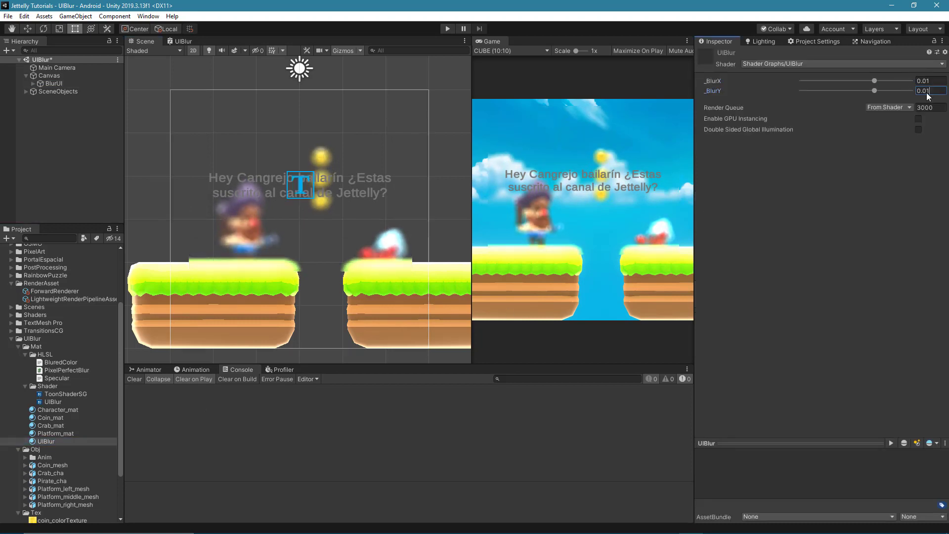
left_click(179, 41)
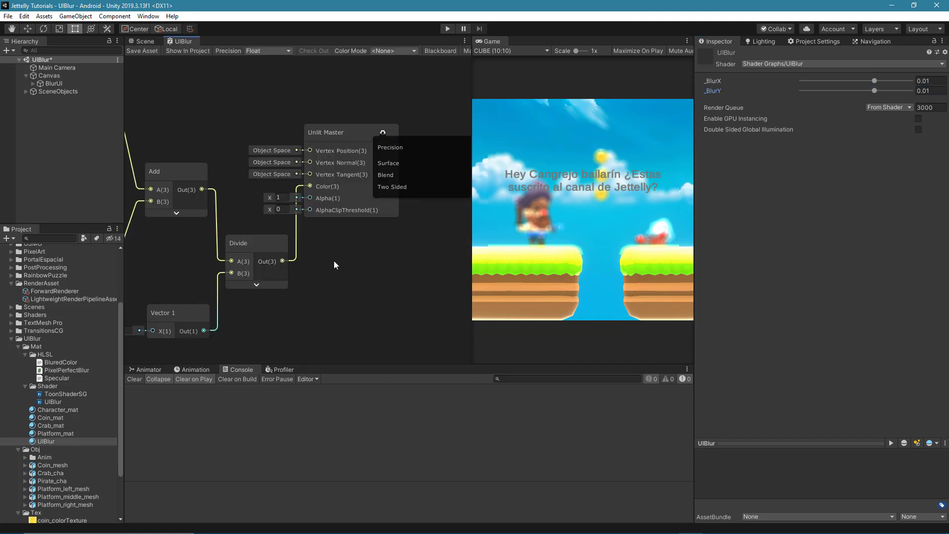
Add a Vertex Color node above the Unlit Master with its preview collapsed
key("space")
type("vert col")
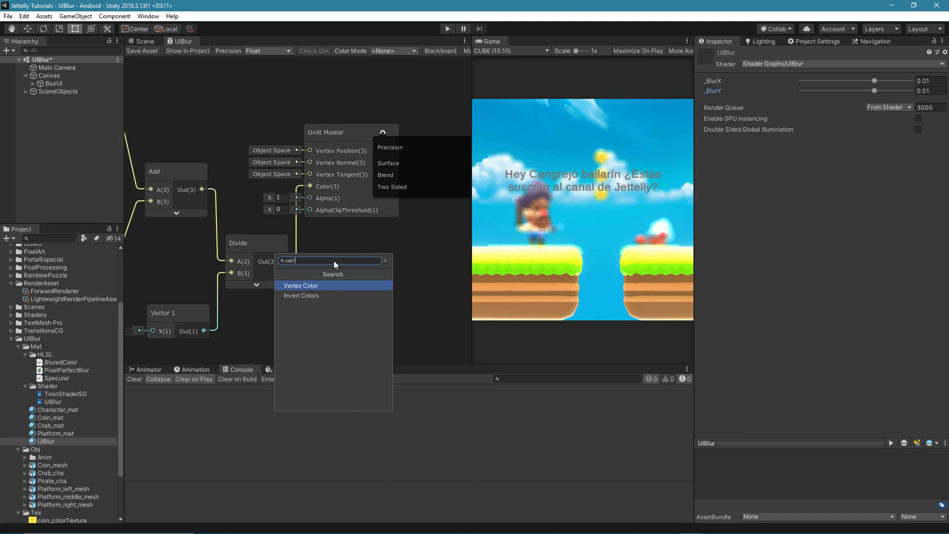
key("Return")
scroll(350, 258, "down", 3)
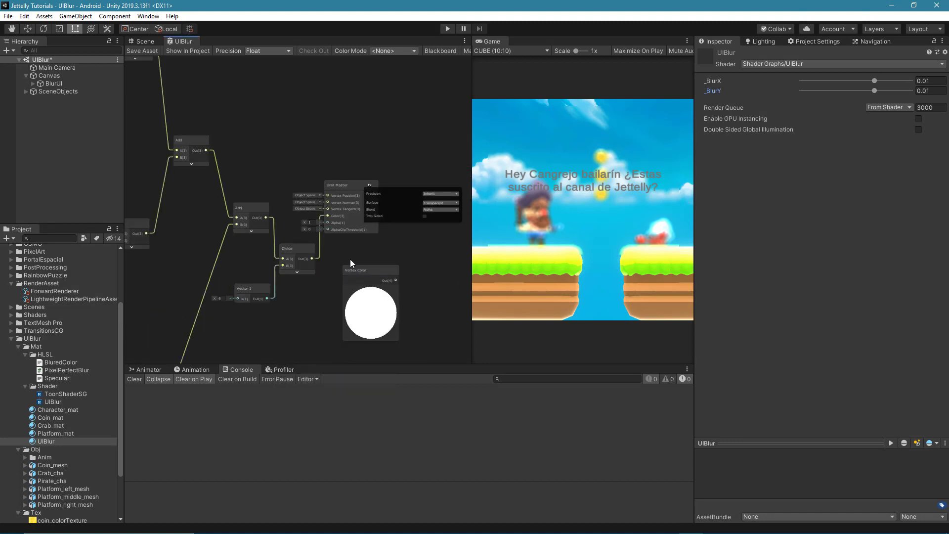
left_click(372, 291)
scroll(363, 279, "up", 2)
mouse_move(363, 279)
left_mouse_down()
mouse_move(286, 142)
mouse_move(364, 183)
left_mouse_up()
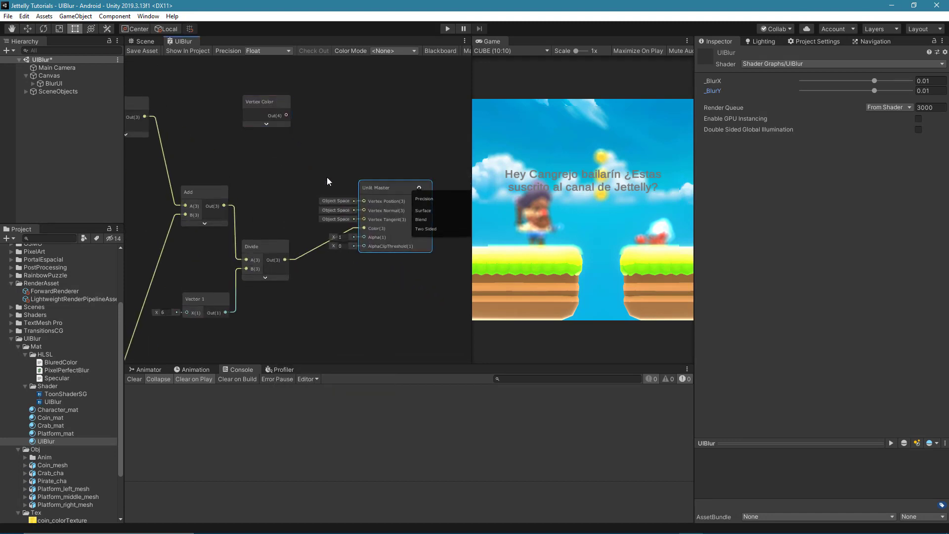
Add a Multiply node taking Vertex Color in A and the Divide result in B, feeding Unlit Master Color
key("space")
type("mu")
key("Return")
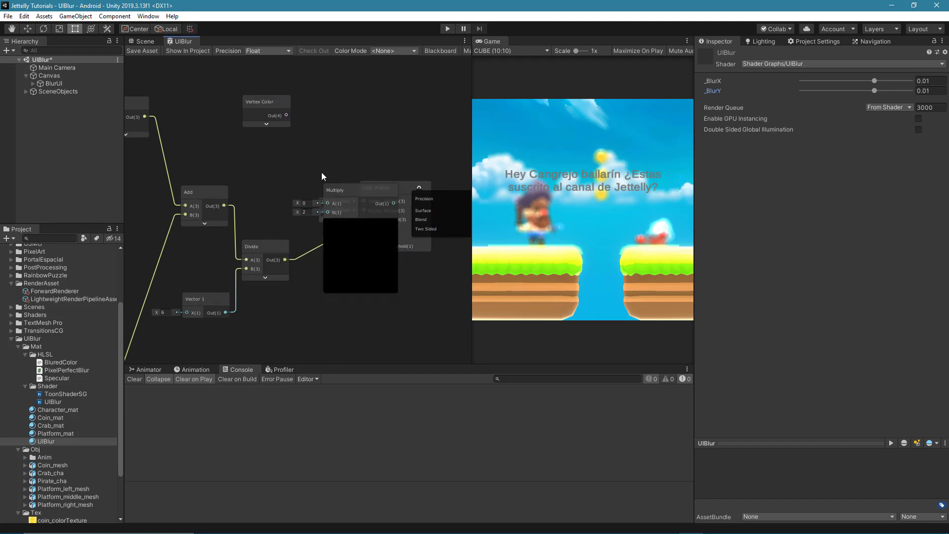
left_click(361, 226)
left_click_drag(346, 195, 313, 164)
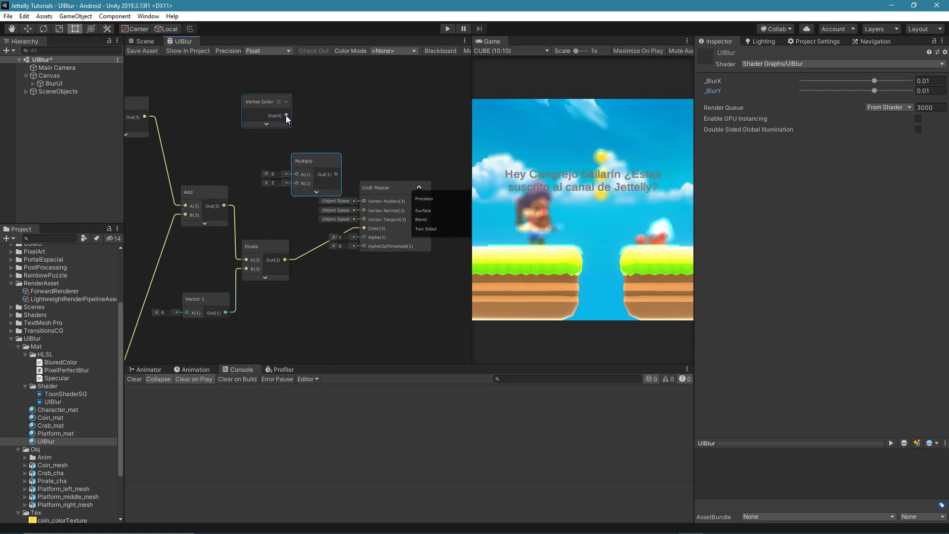
left_click_drag(285, 115, 297, 175)
left_click(281, 246)
mouse_move(286, 259)
left_mouse_down()
mouse_move(296, 183)
mouse_move(319, 165)
mouse_move(363, 228)
left_mouse_up()
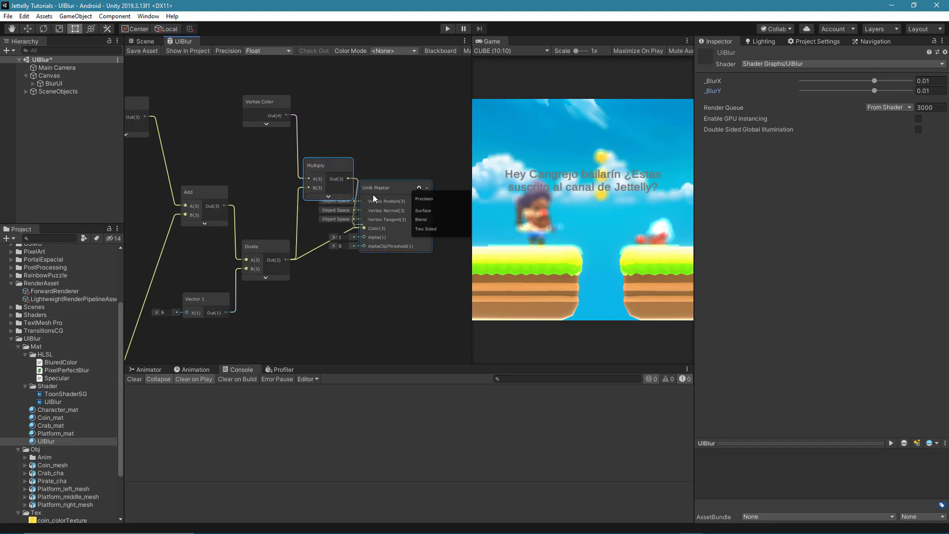
left_click_drag(374, 187, 382, 195)
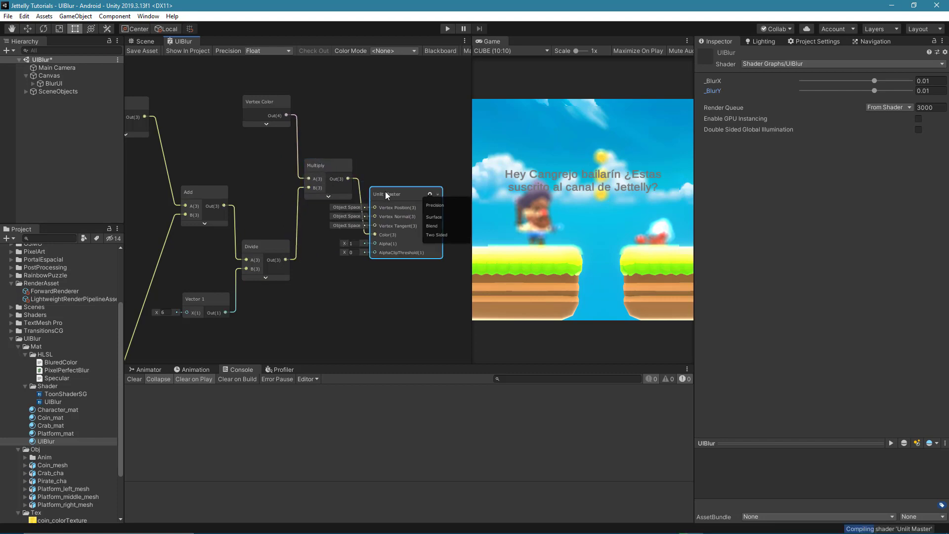
left_click(144, 40)
Tint the BlurUI panel's Image colour light grey (D7D7D7)
left_click(59, 83)
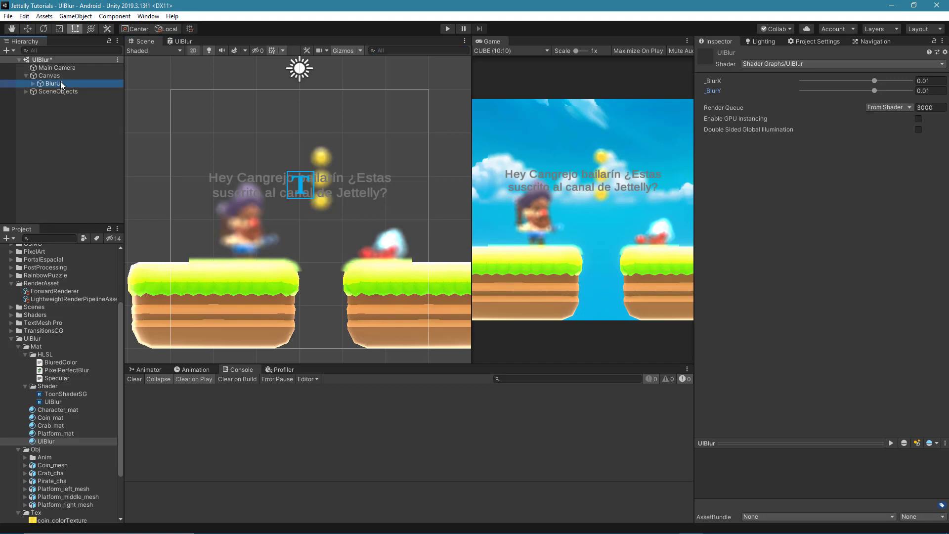
left_click(868, 243)
mouse_move(768, 197)
left_mouse_down()
mouse_move(797, 206)
mouse_move(732, 198)
left_mouse_up()
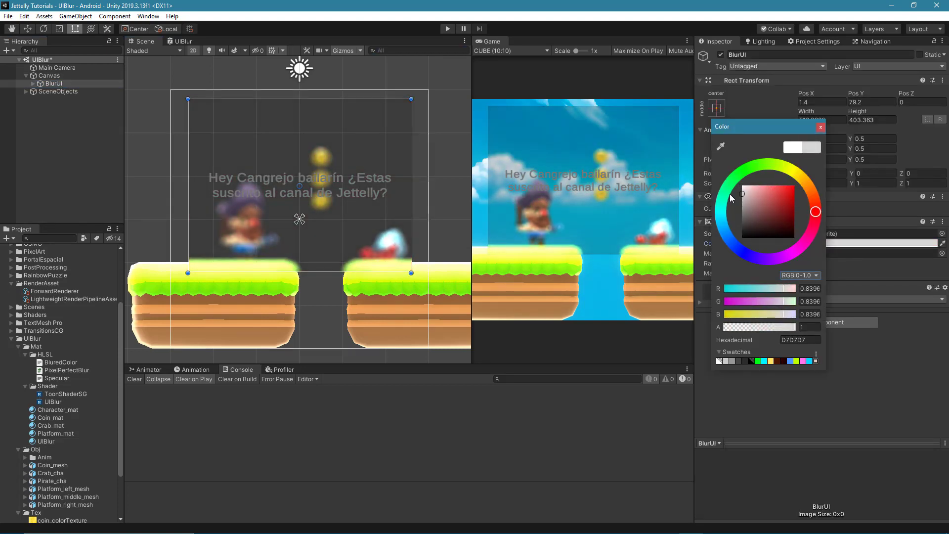
left_click(820, 127)
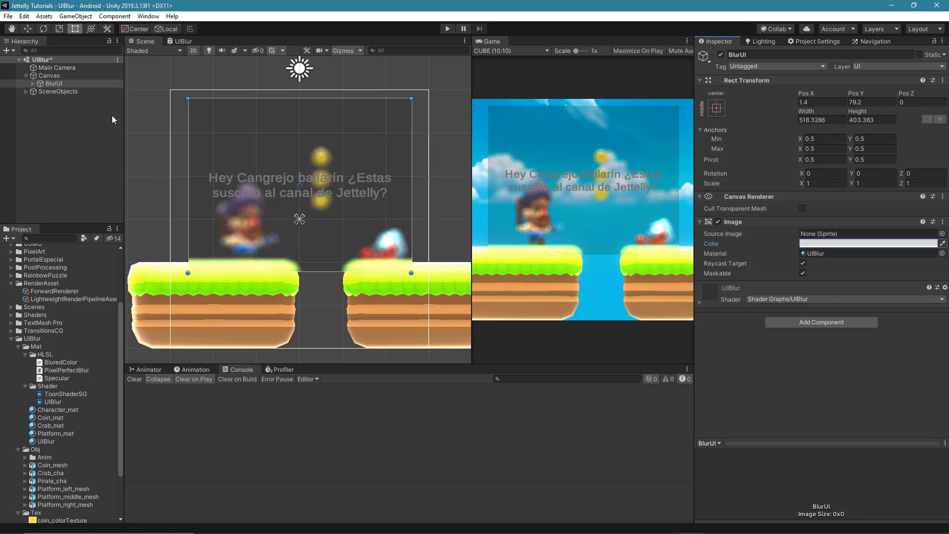
Set the panel's Text (TMP) vertex colour to fully white FFFFFF
left_click(33, 83)
left_click(54, 91)
left_click(810, 400)
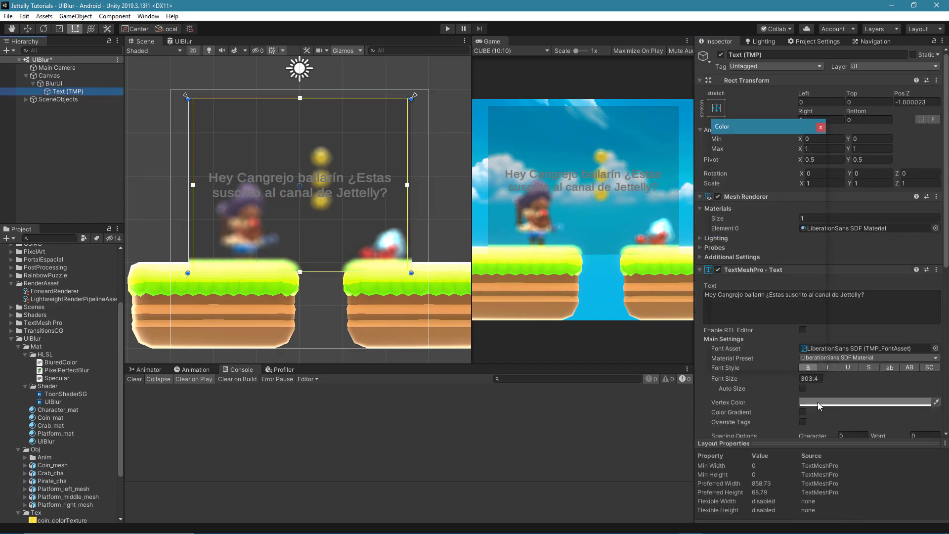
left_click_drag(762, 218, 721, 151)
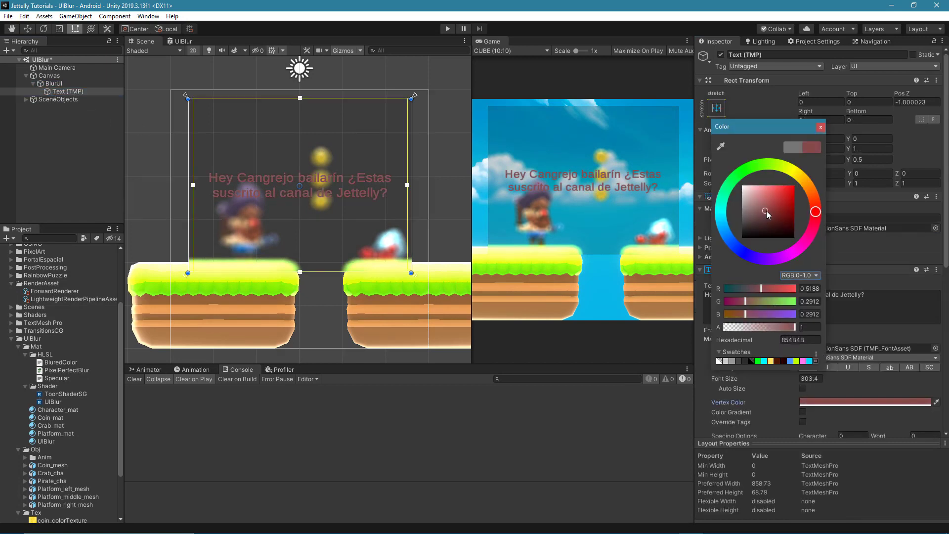
left_click(820, 127)
Shrink the BlurUI panel to a 172-high strip behind the text and enter Play mode
left_click(54, 83)
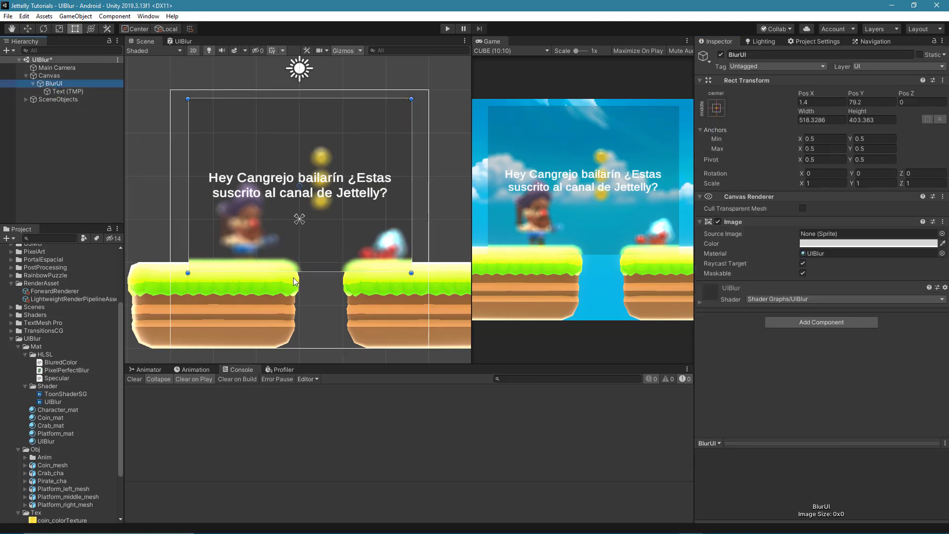
left_click_drag(300, 273, 300, 173)
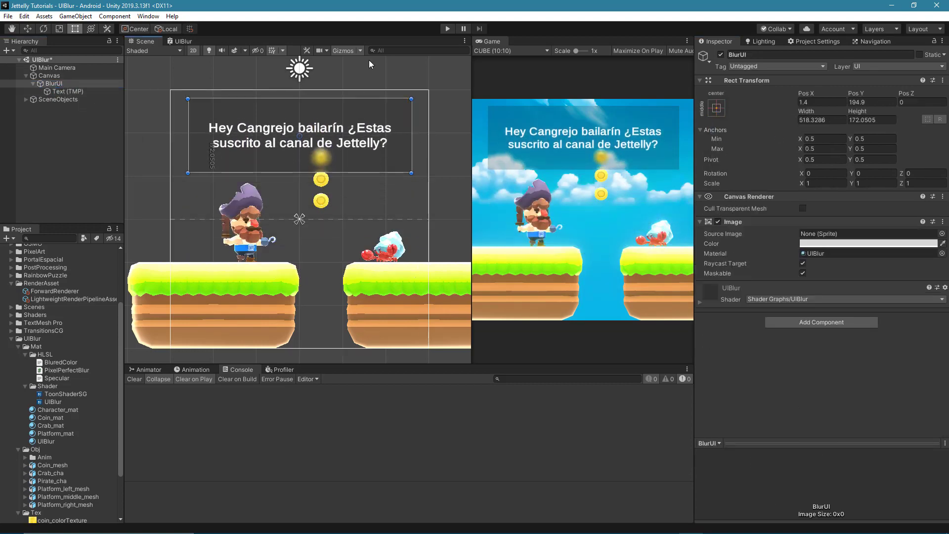
left_click(446, 29)
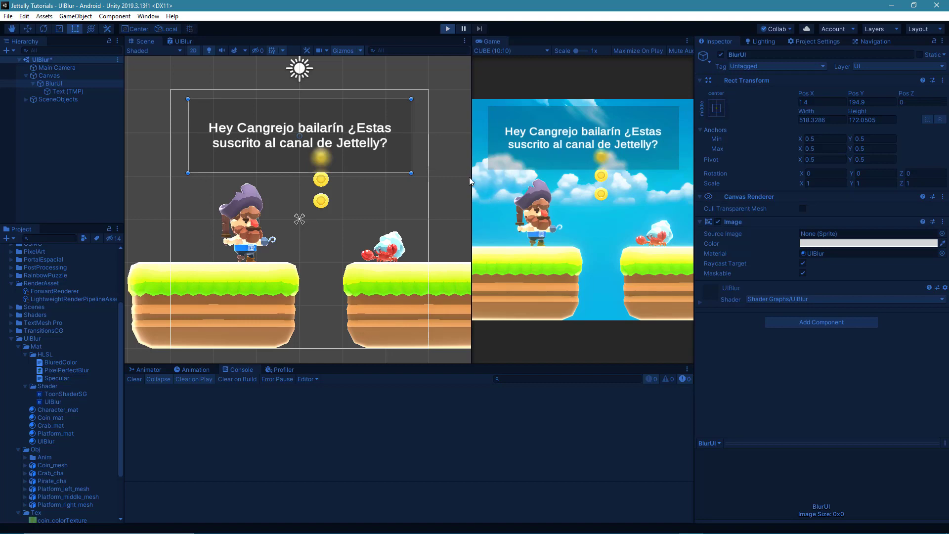
Widen the Game view and shorten the blur panel slightly from the bottom
left_click_drag(471, 178, 385, 190)
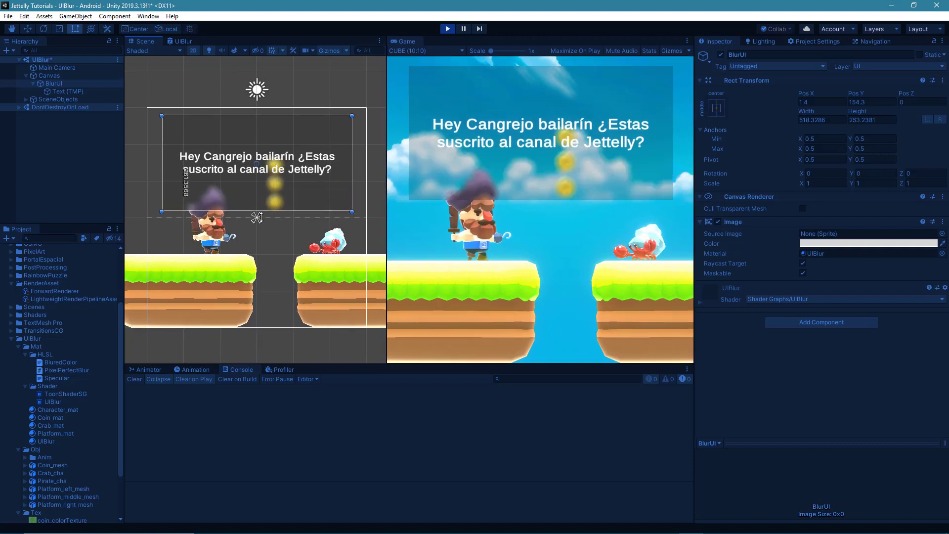
mouse_move(261, 177)
left_mouse_down()
mouse_move(247, 161)
mouse_move(245, 231)
mouse_move(242, 179)
left_mouse_up()
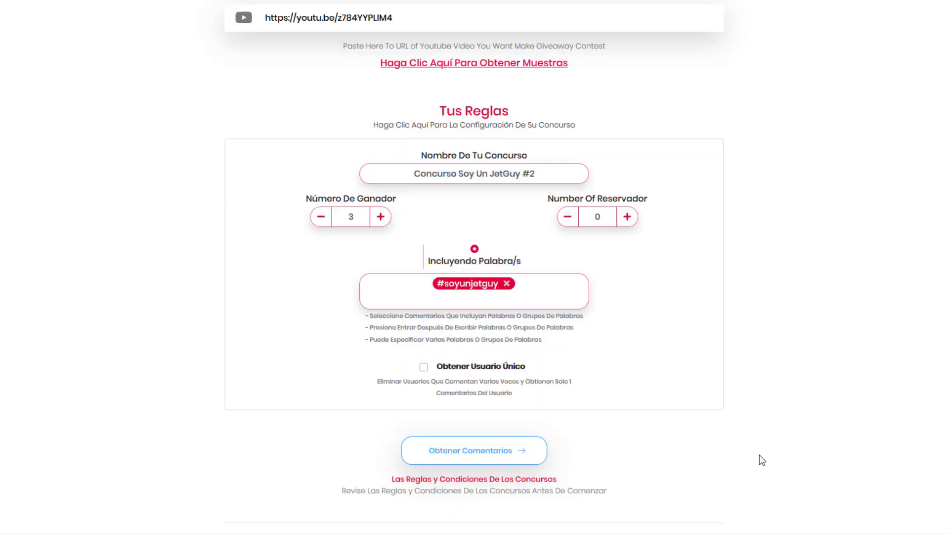
Fetch the video's comments and run the 'Concurso Soy Un JetGuy #2' draw for 3 winners
left_click(504, 460)
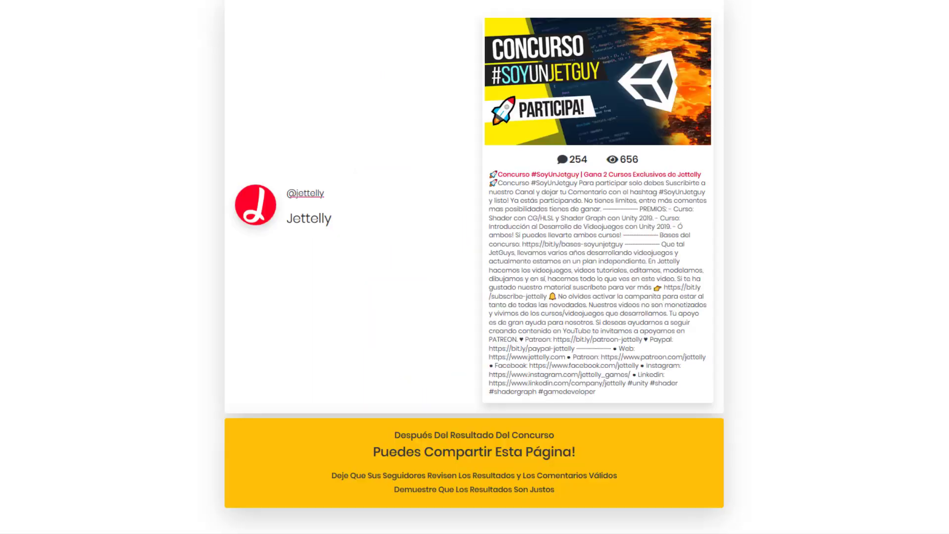
scroll(843, 489, "down", 5)
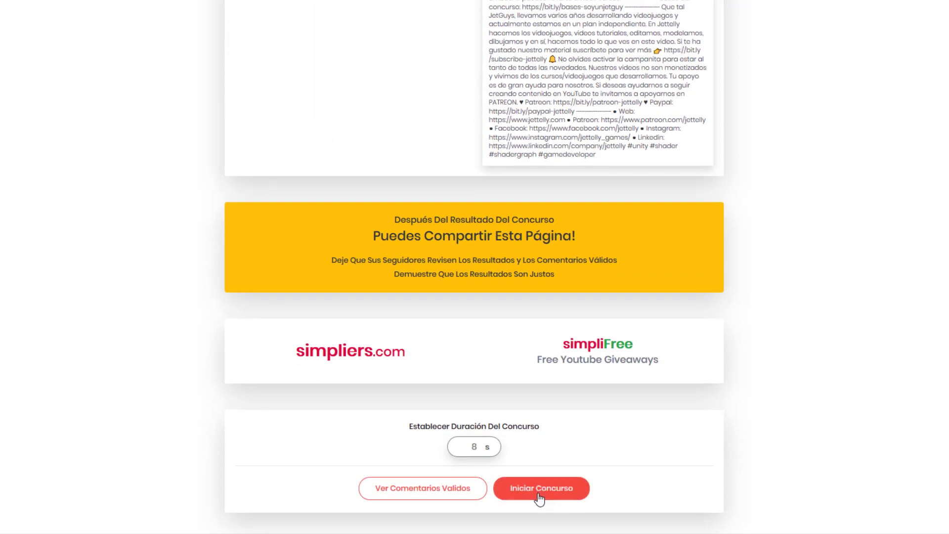
left_click(538, 499)
scroll(828, 485, "down", 2)
scroll(825, 481, "down", 4)
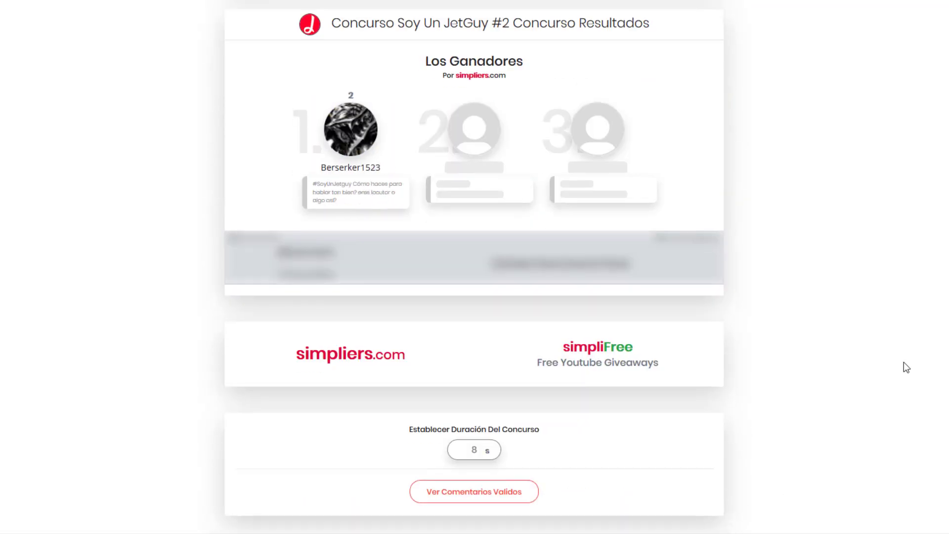